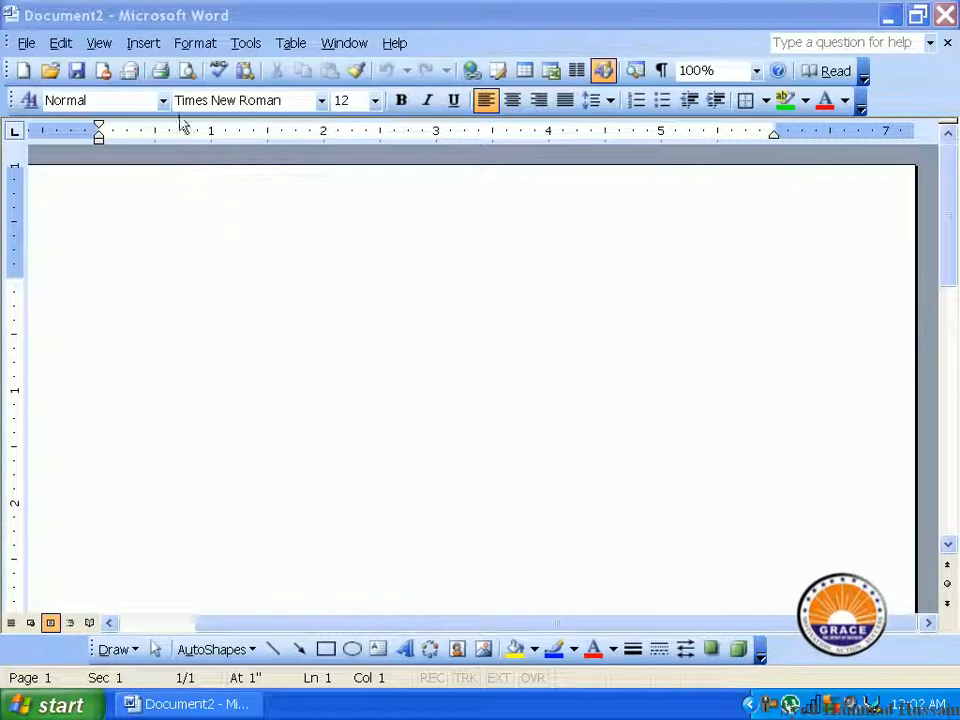
- Examine the page, column, text wrapping and section break options in the Break dialog without inserting a break
left_click(142, 43)
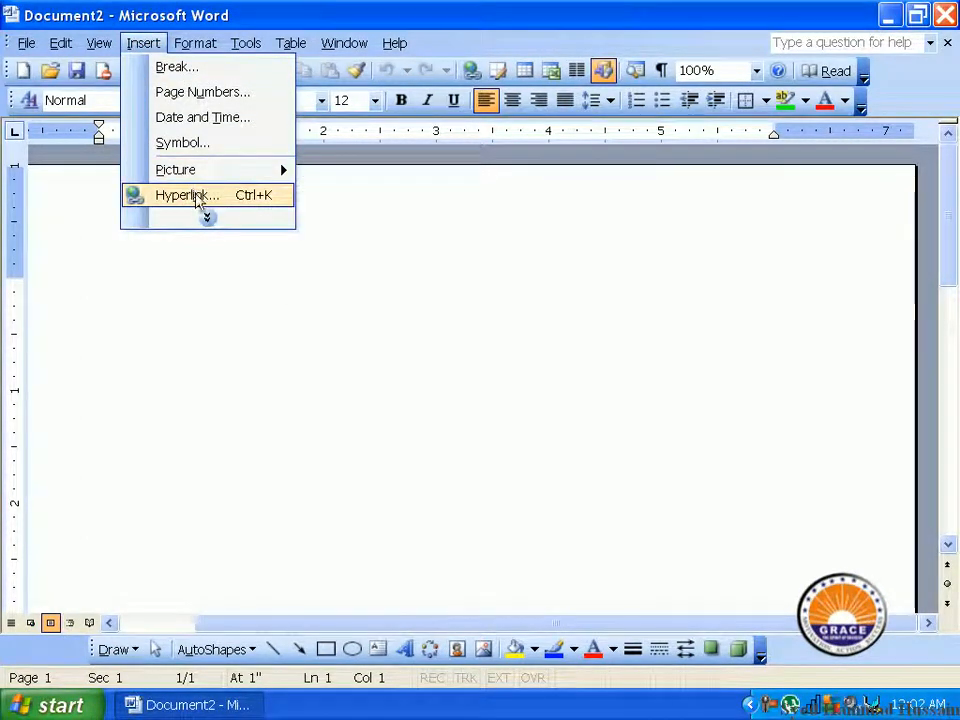
left_click(210, 219)
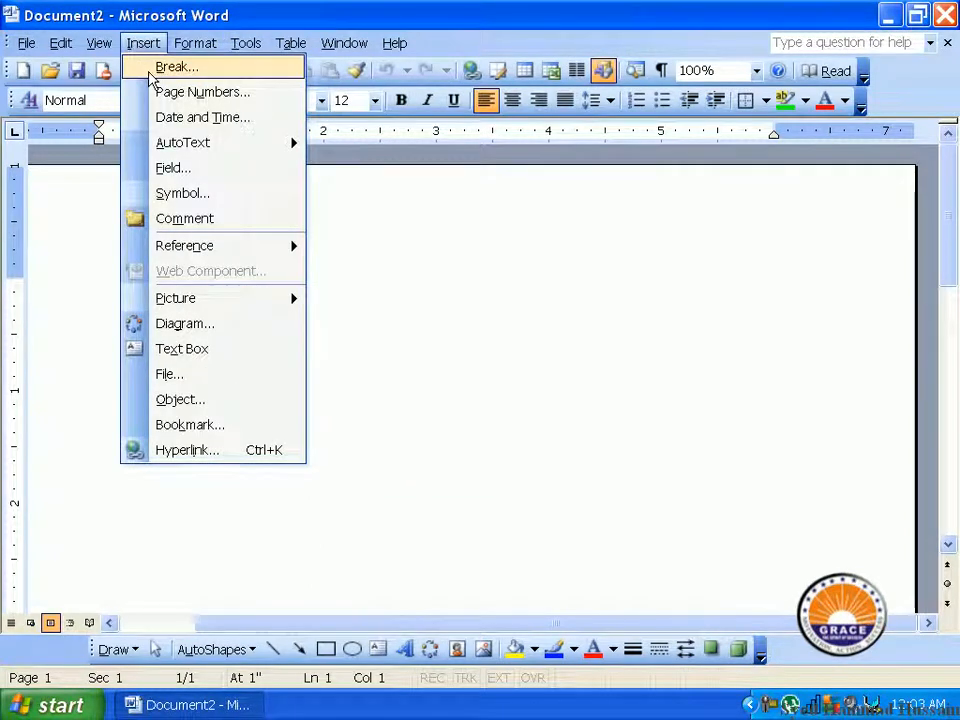
left_click(170, 67)
left_click_drag(513, 213, 504, 218)
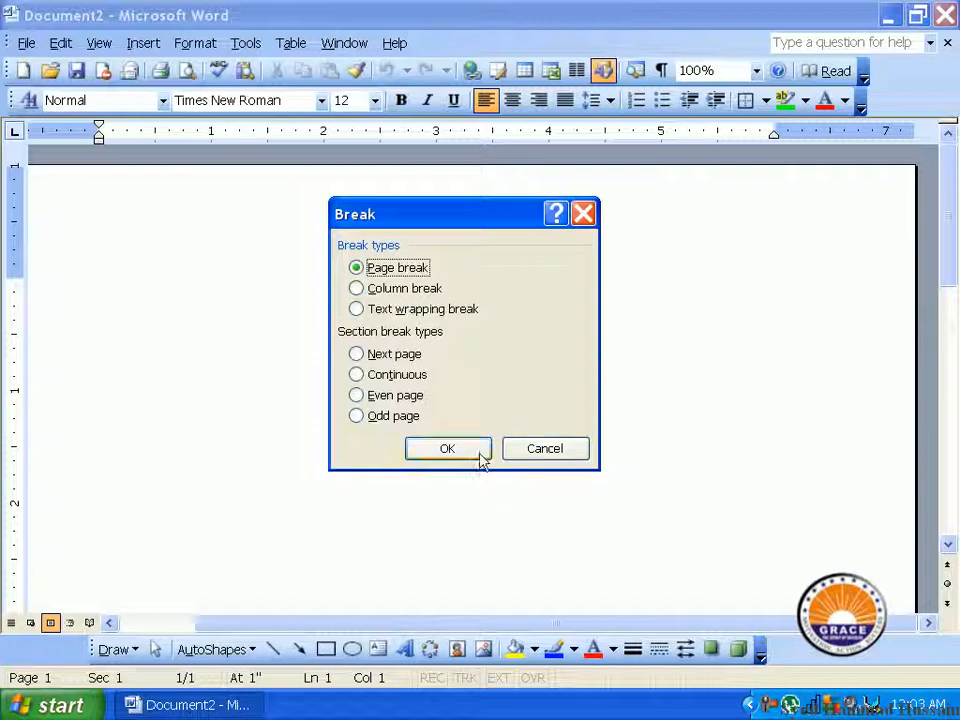
left_click(516, 453)
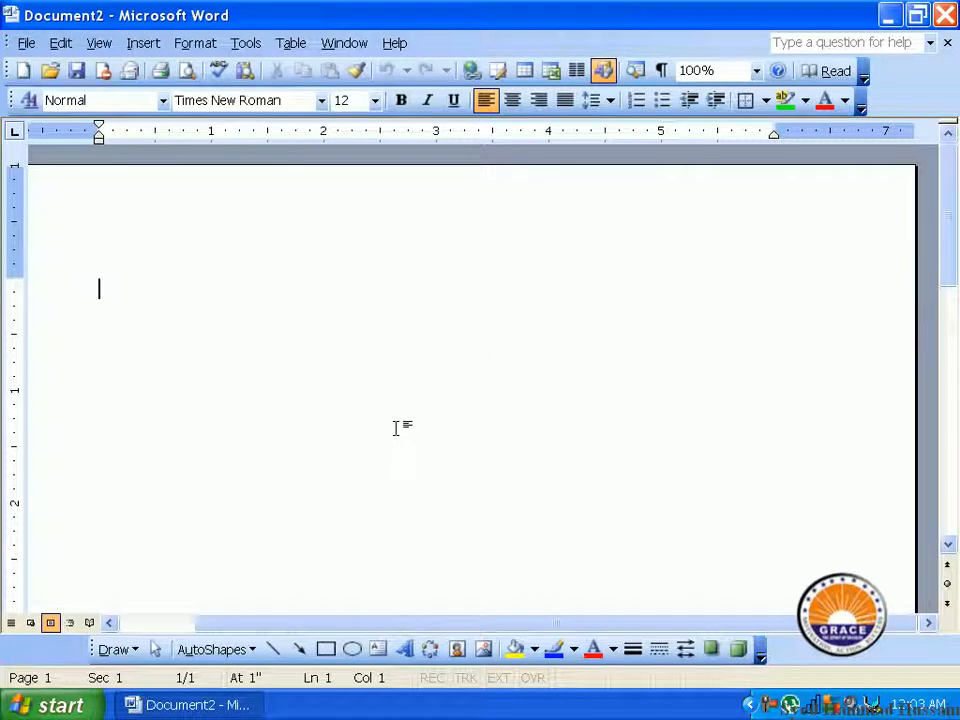
- Enter the text "Page Break" on the first line of the blank document
type("Page ")
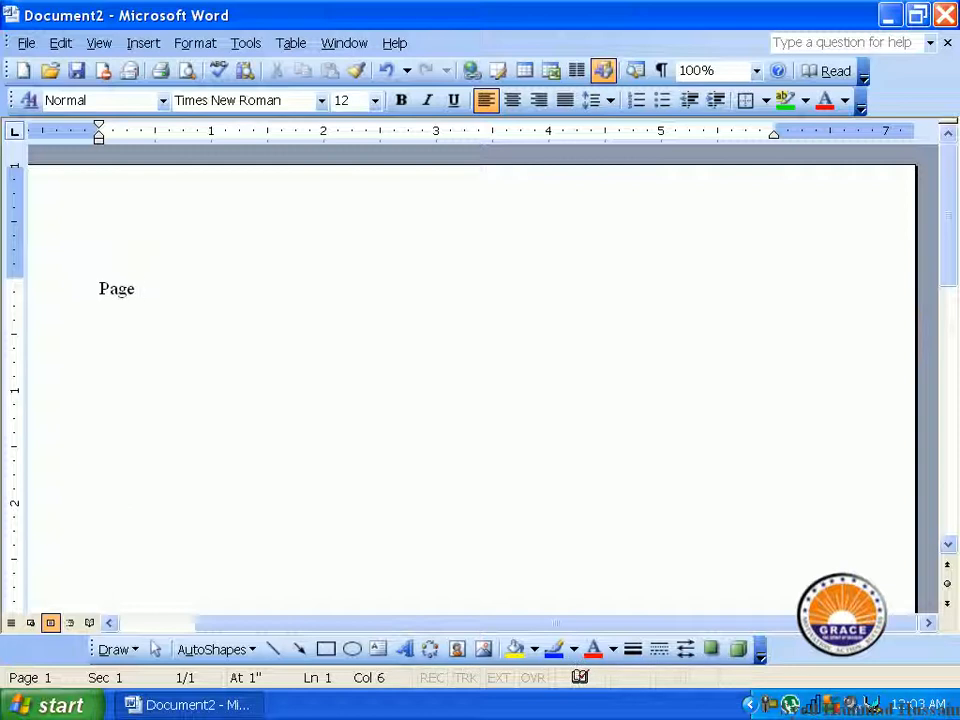
type("Brea")
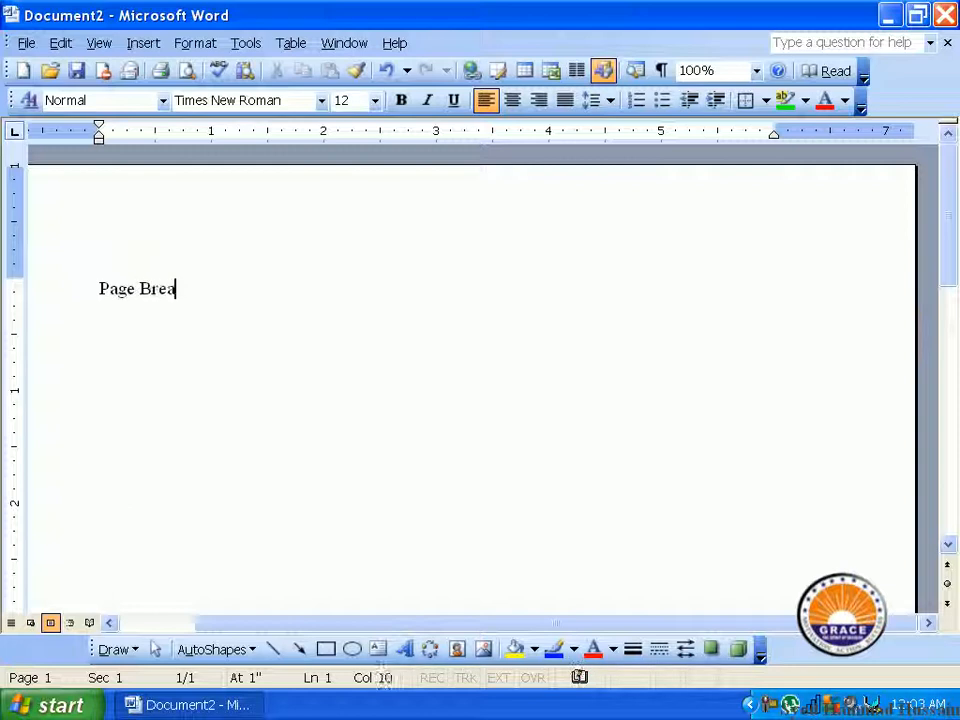
type("k")
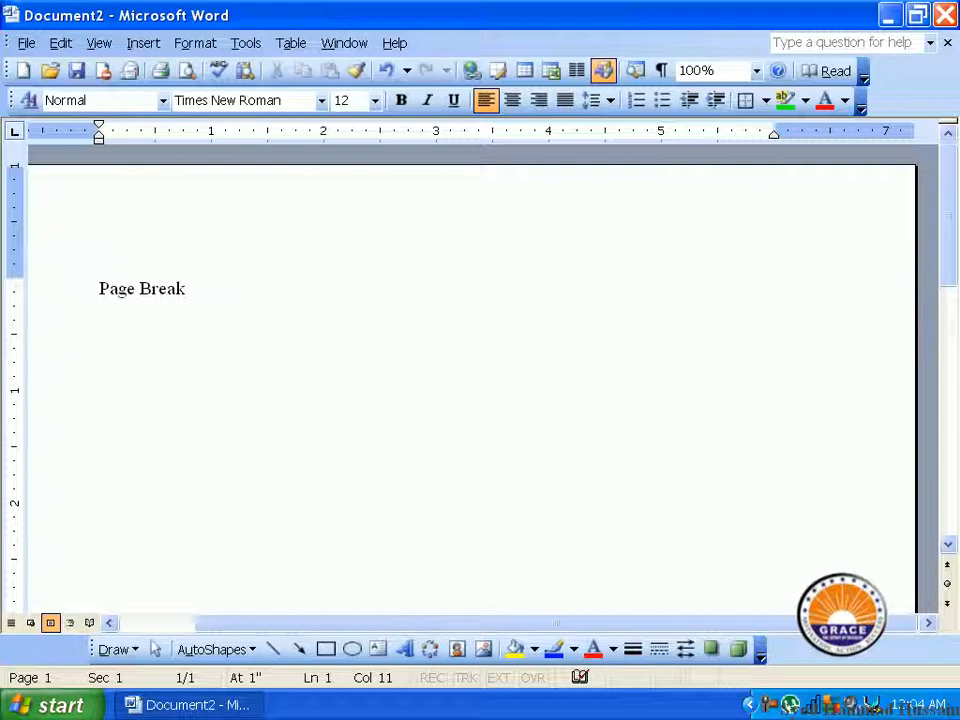
- Insert a page break after the "Page Break" text and enter "Next page" on the new page
left_click(143, 48)
left_click(170, 66)
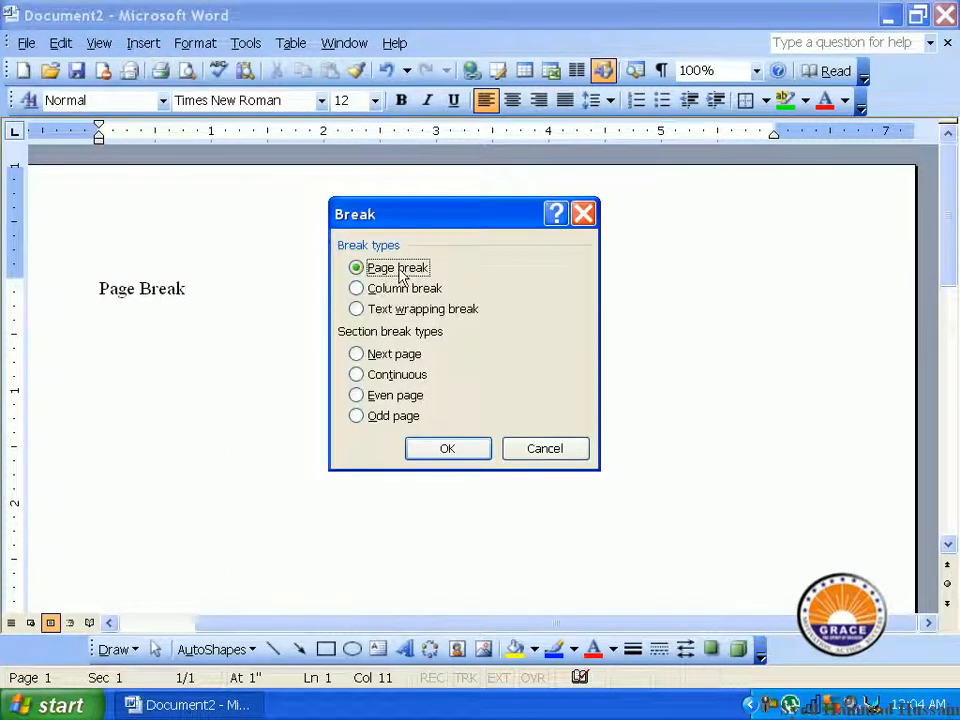
left_click(439, 452)
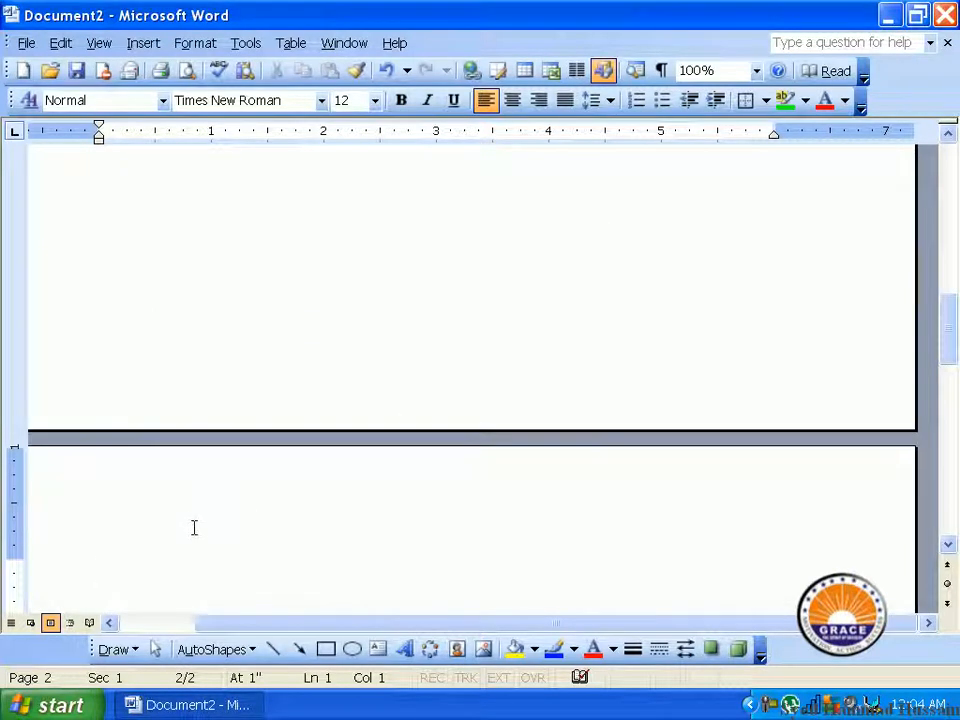
type("next pag")
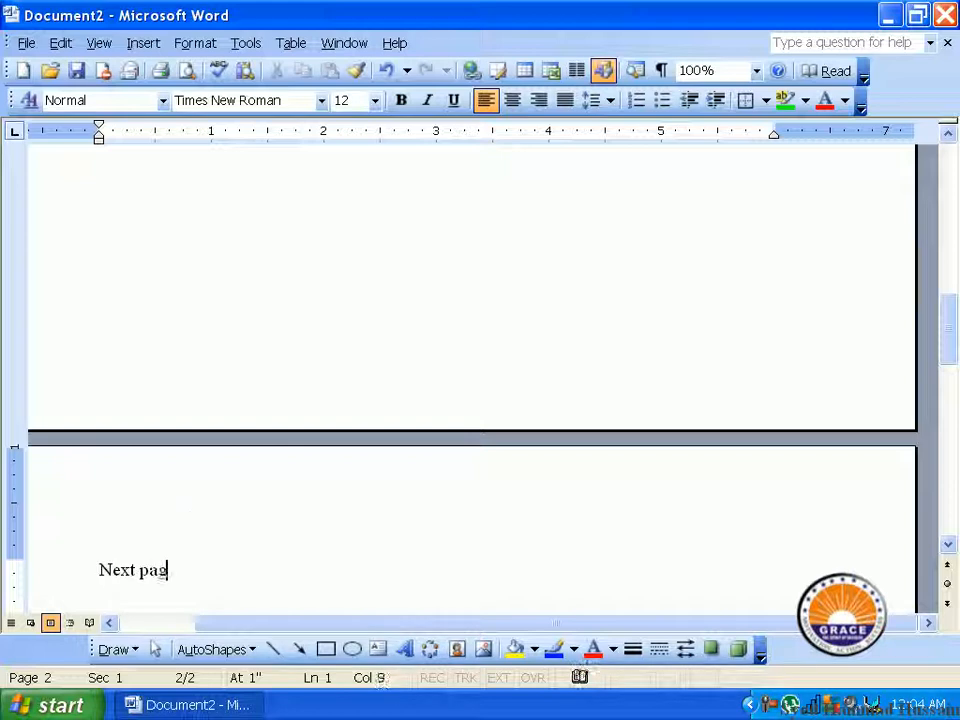
type("e")
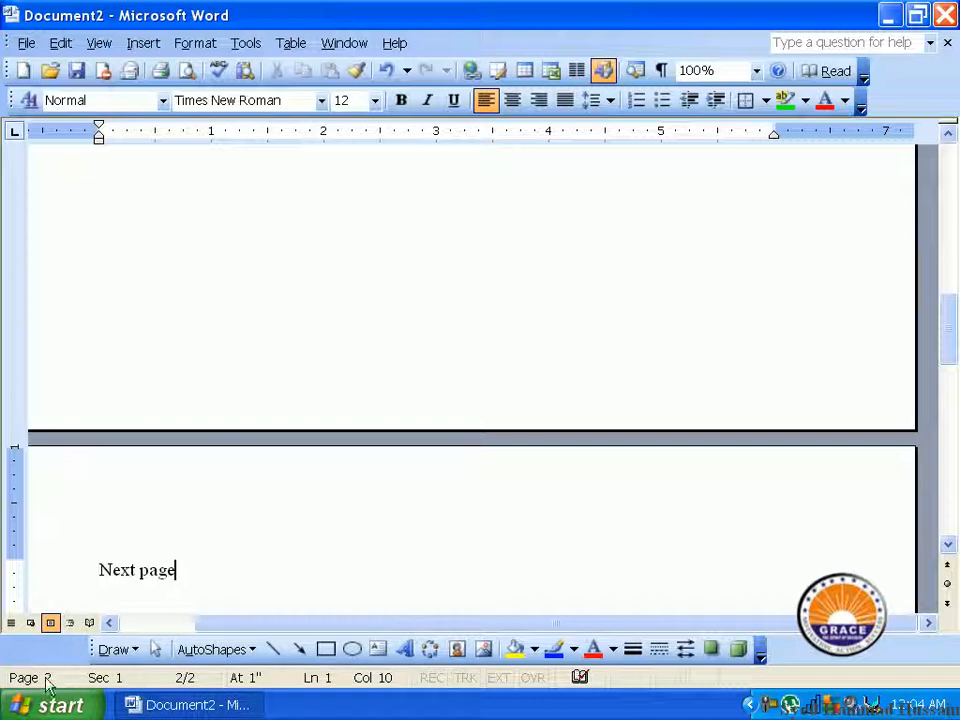
- Return to the first page and delete the word "Break" from its text, leaving "Page"
left_click(297, 305)
scroll(294, 304, "down", 2)
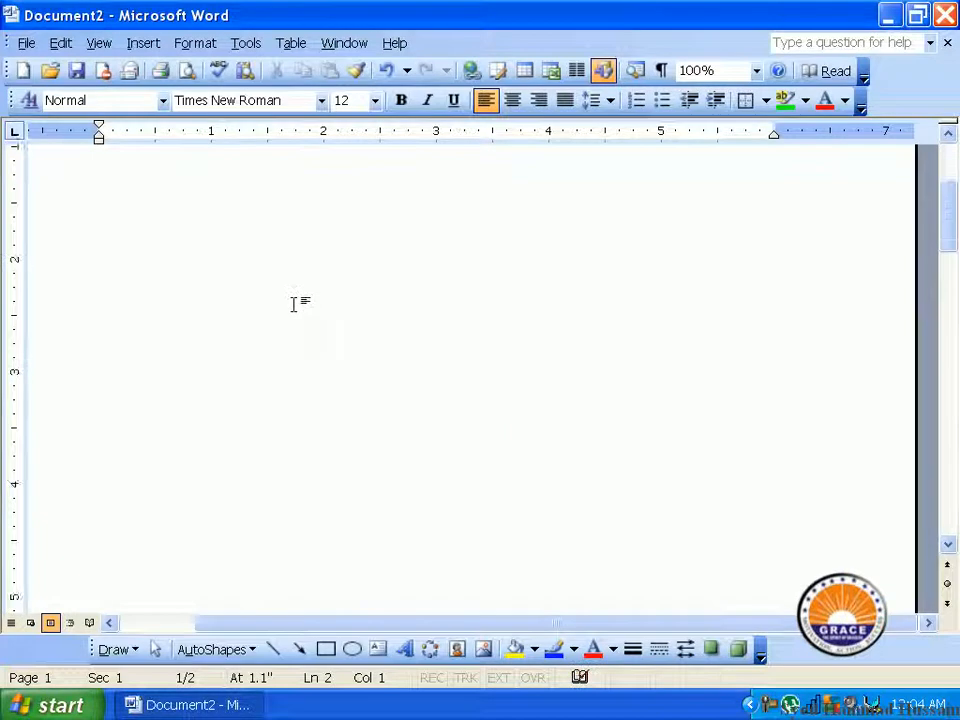
scroll(294, 304, "up", 1)
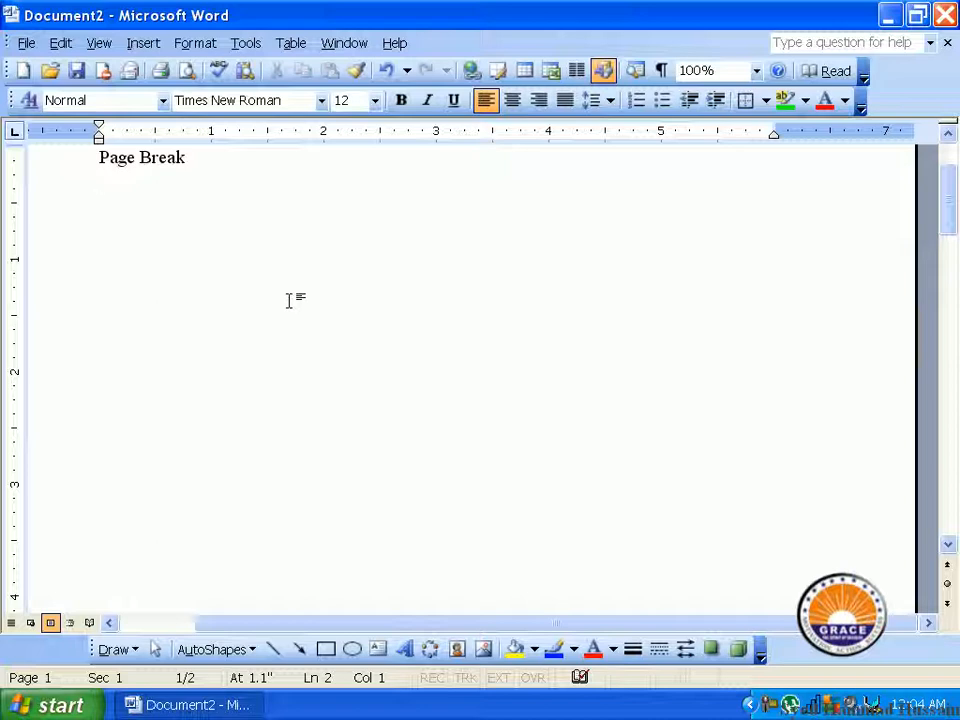
key("BackSpace")
key("BackSpace")
key("BackSpace")
key("BackSpace")
key("BackSpace")
key("BackSpace")
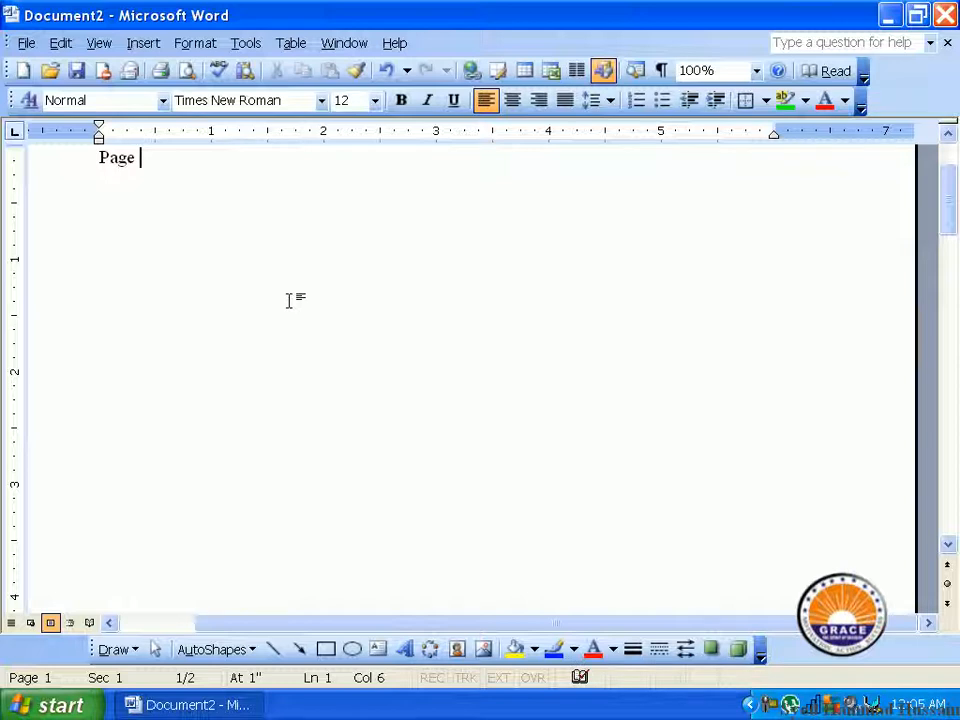
- Insert eight consecutive page breaks after "Page" and return to the start of the document
key("ctrl+Return")
key("ctrl+Return")
key("ctrl+Return")
key("ctrl+Return")
key("ctrl+Return")
key("ctrl+Return")
key("ctrl+Return")
key("ctrl+Return")
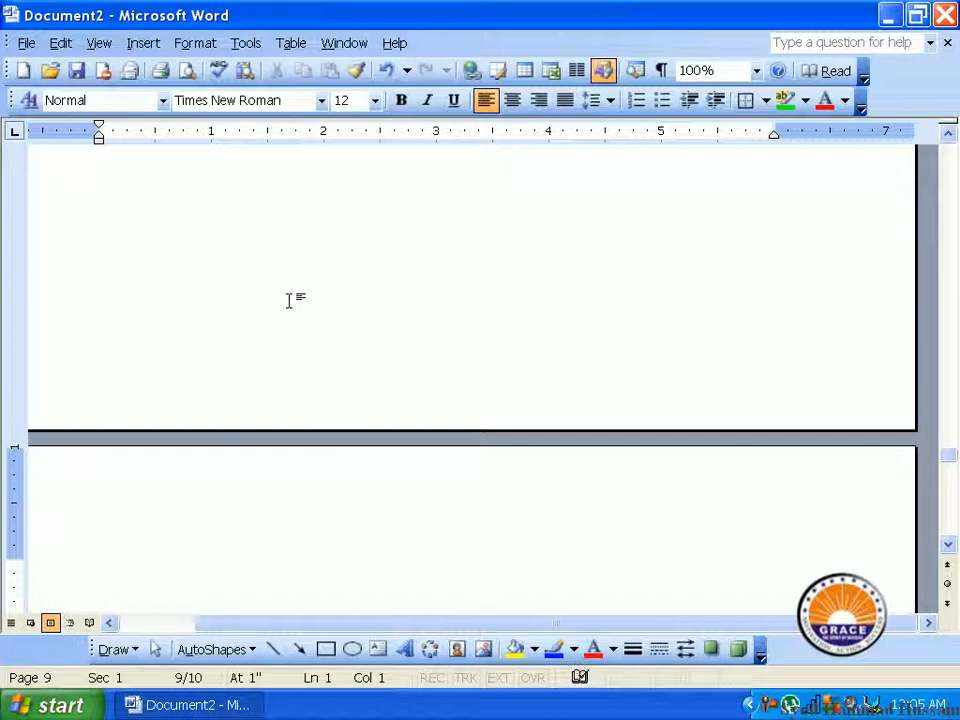
key("Up")
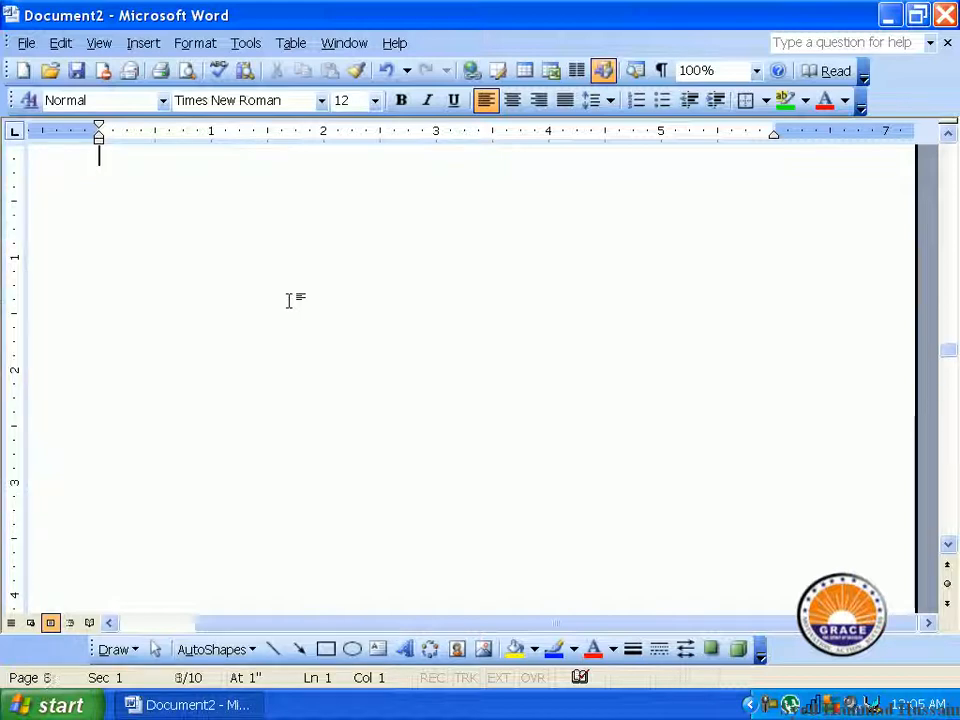
key("ctrl+Home")
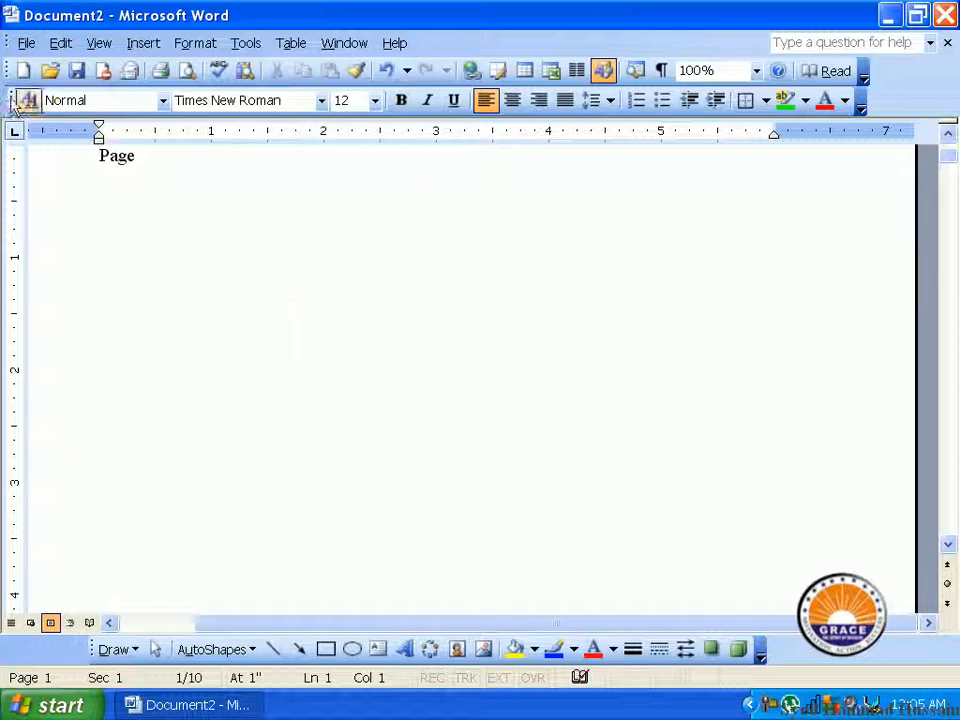
- Review the break types in the Break dialog again and close it without inserting one
left_click(26, 43)
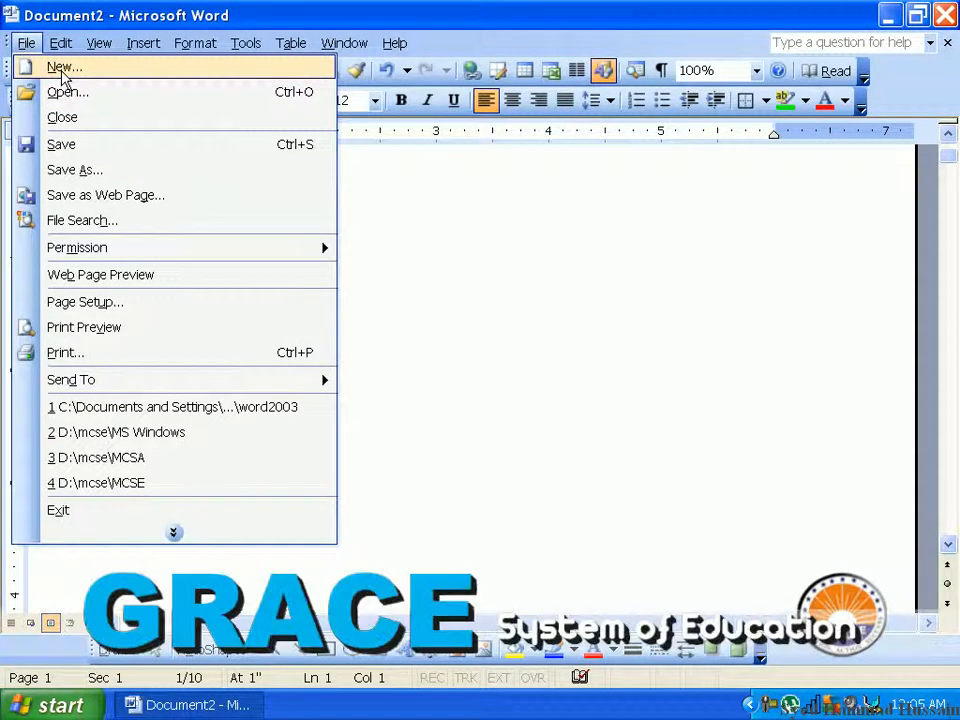
left_click(664, 315)
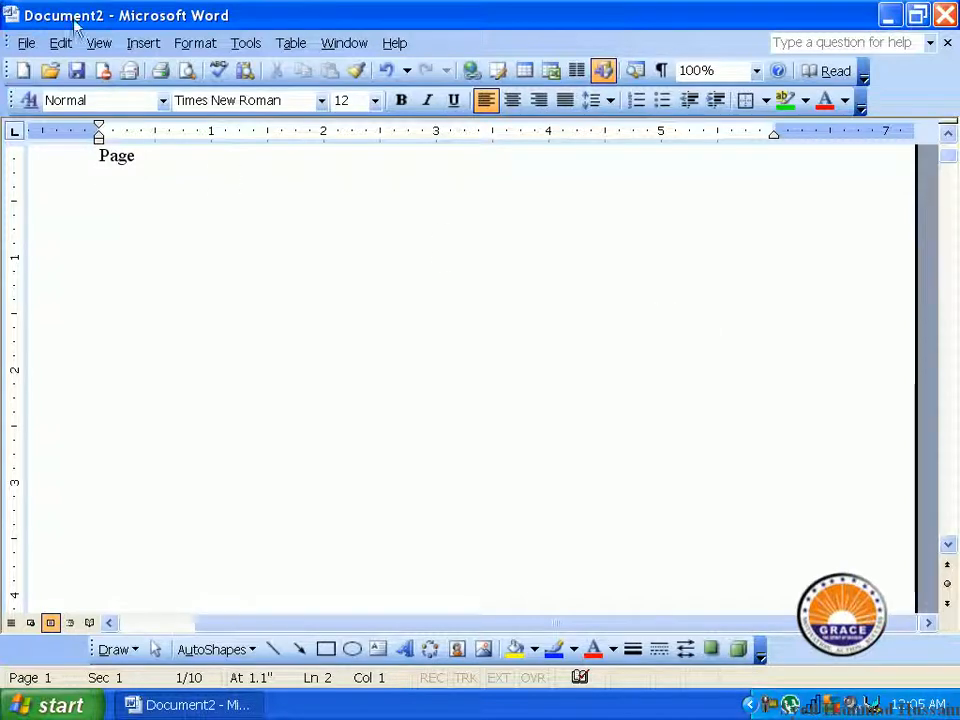
left_click(143, 43)
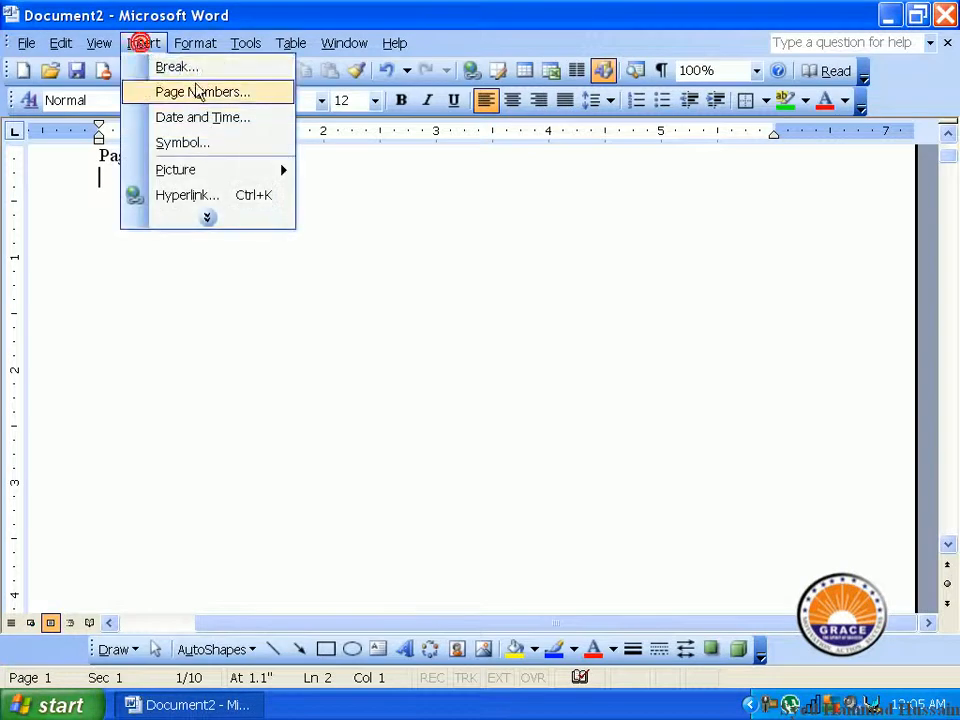
left_click(180, 66)
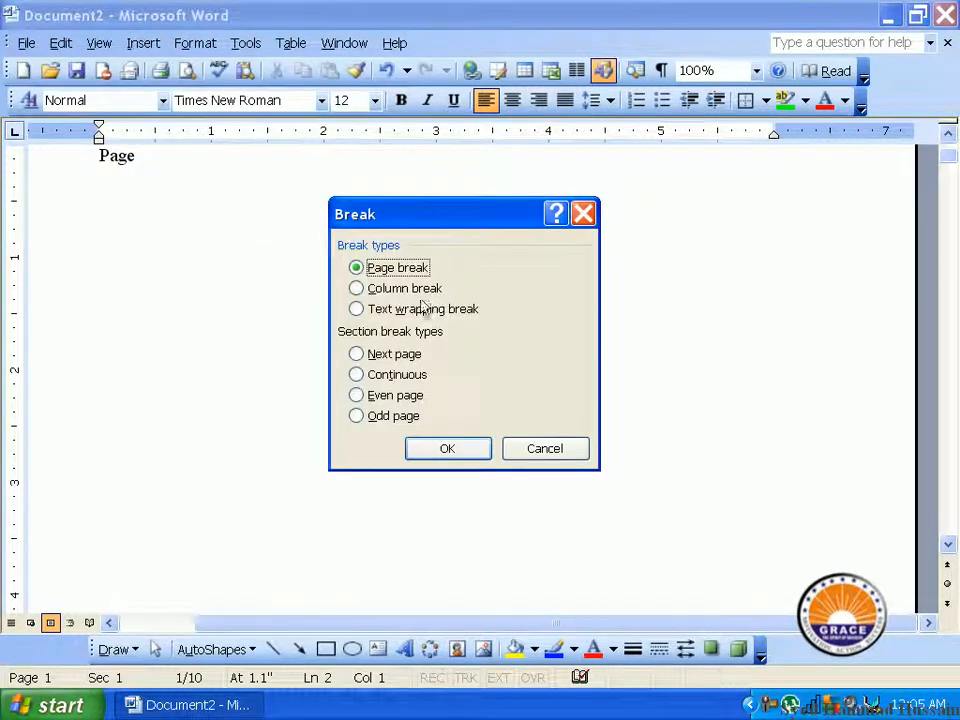
left_click(583, 213)
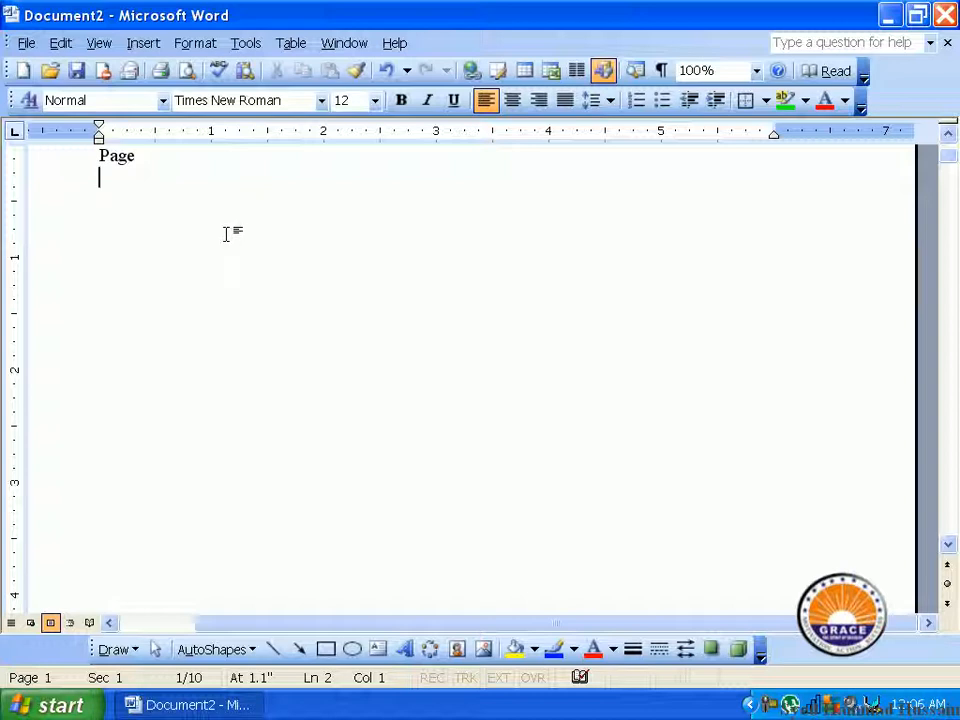
- Delete the entire content of the document, including all page breaks
key("ctrl+a")
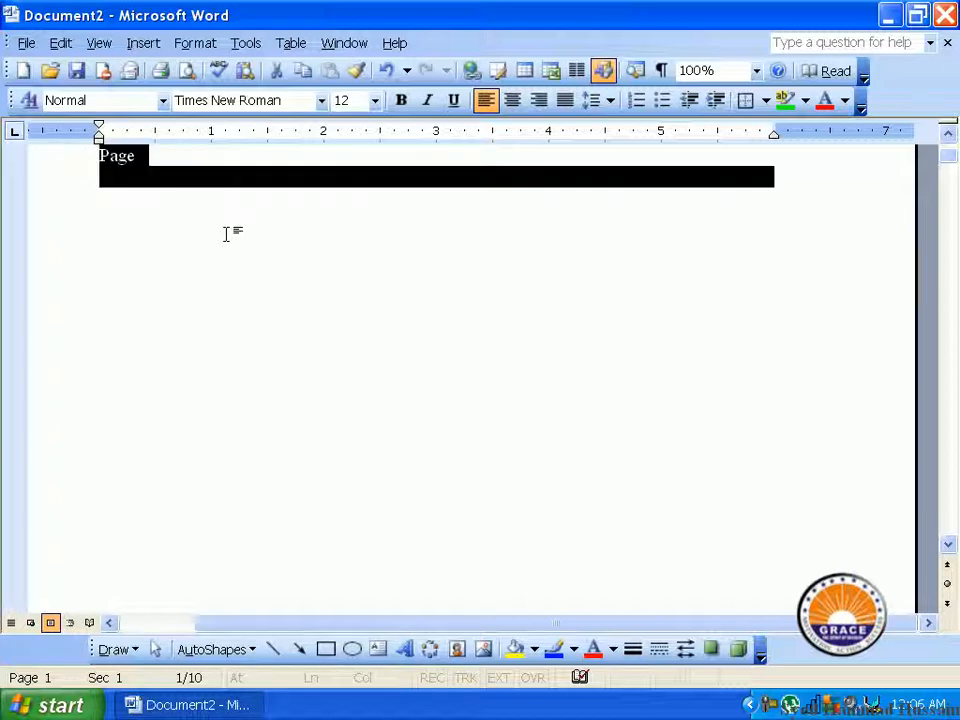
key("Delete")
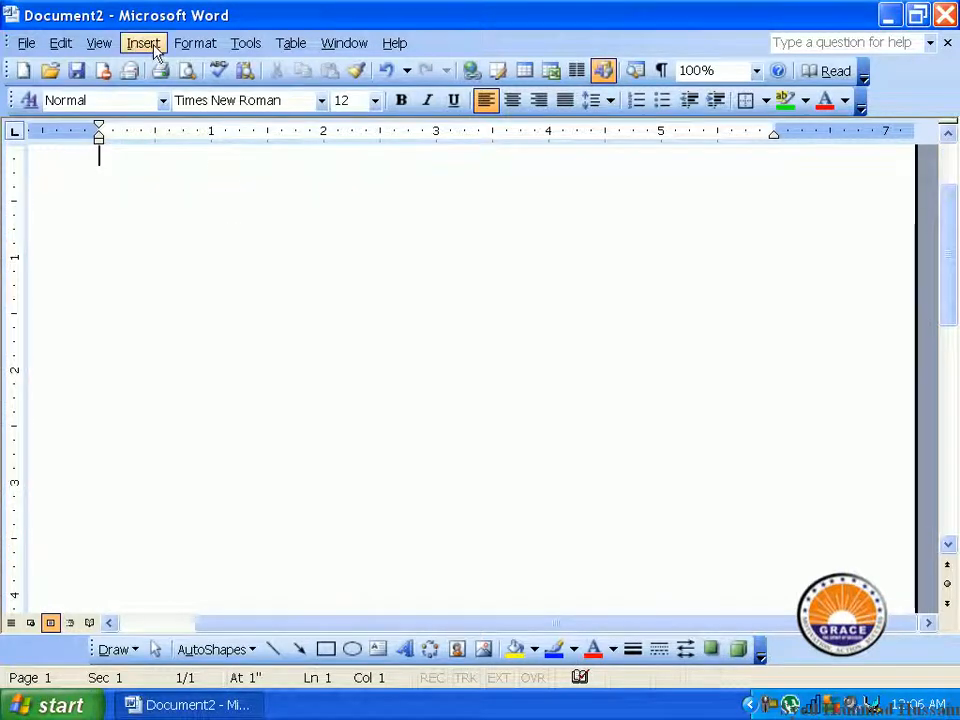
- Set up page numbers positioned at Top of page (Header) with Center alignment
left_click(145, 44)
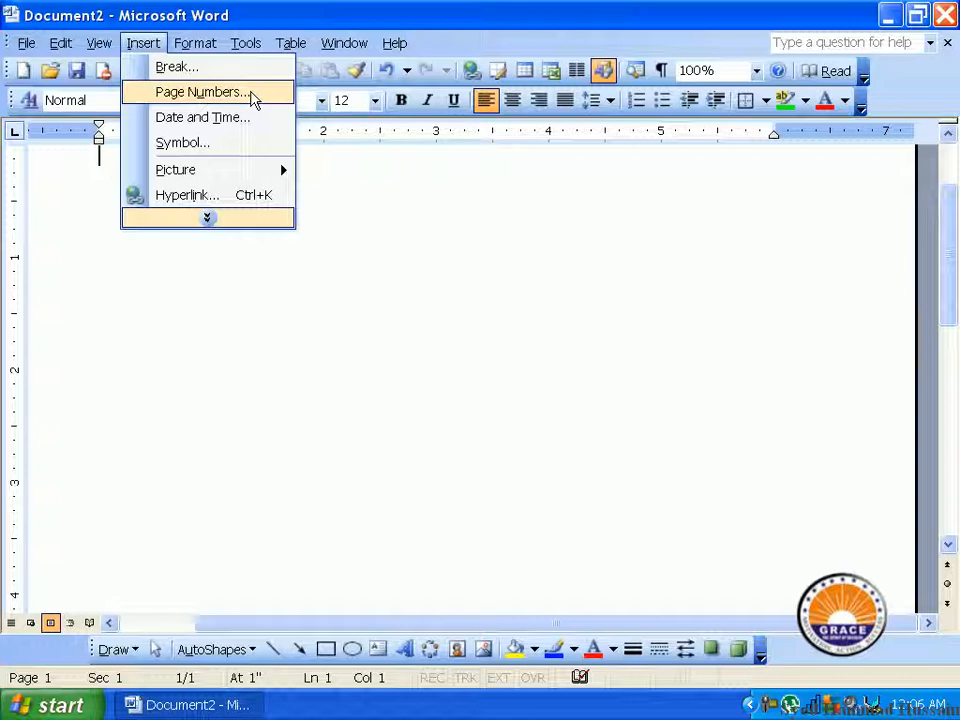
left_click(253, 98)
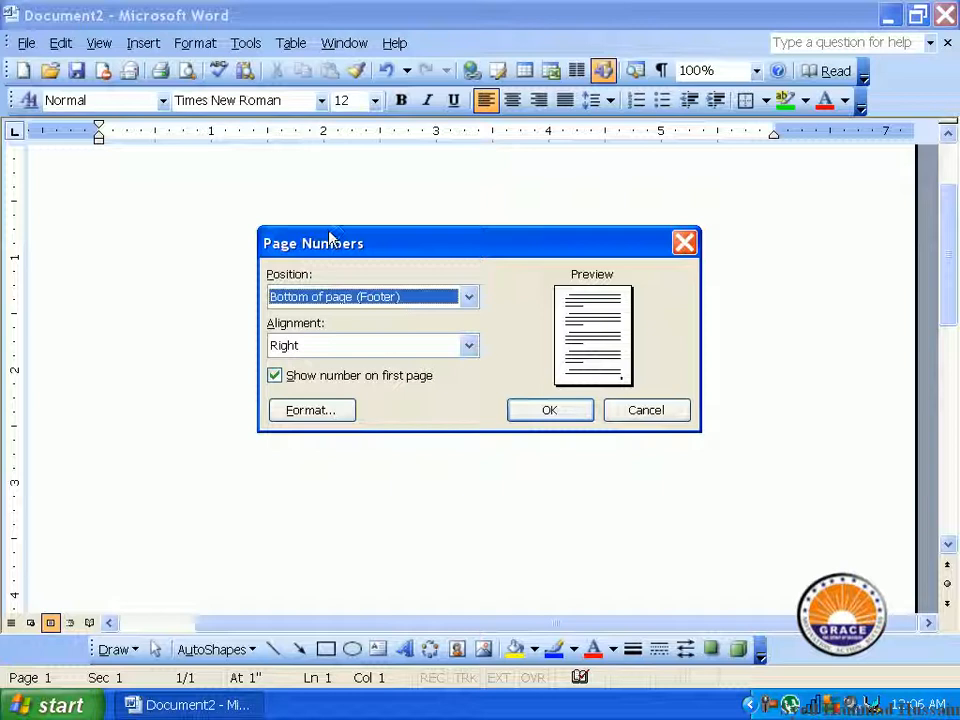
left_click_drag(334, 242, 287, 187)
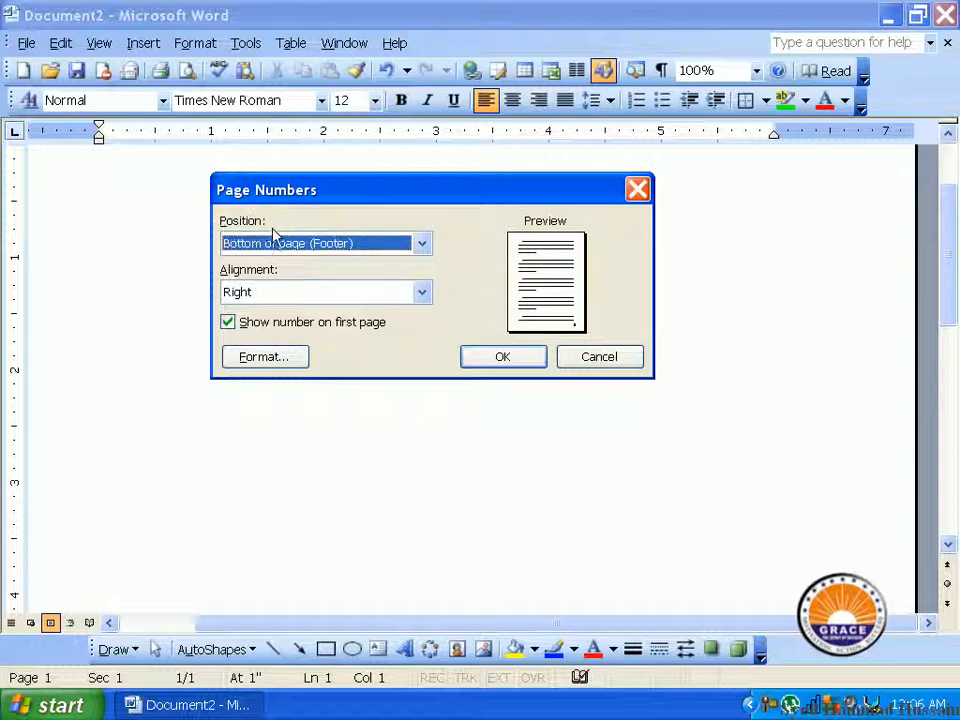
left_click(320, 244)
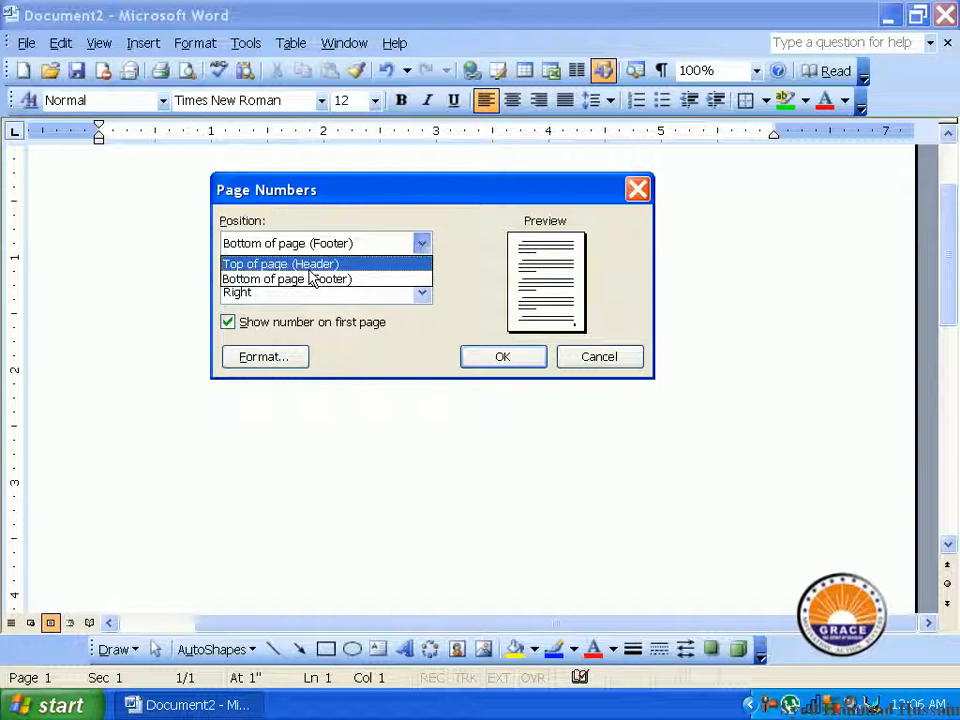
left_click(304, 264)
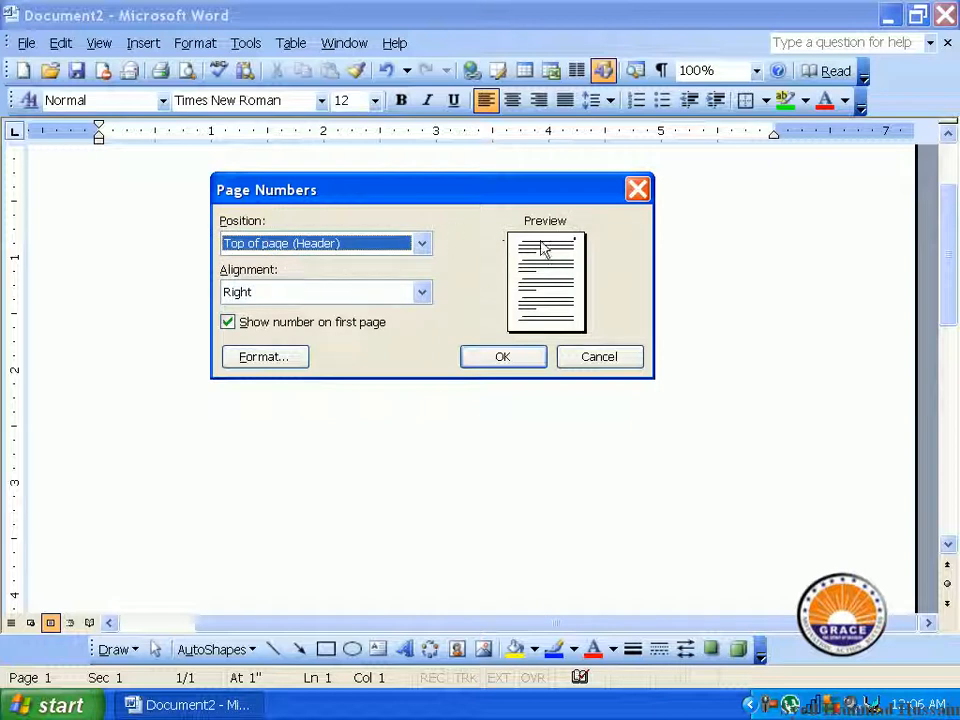
left_click(317, 301)
left_click(335, 327)
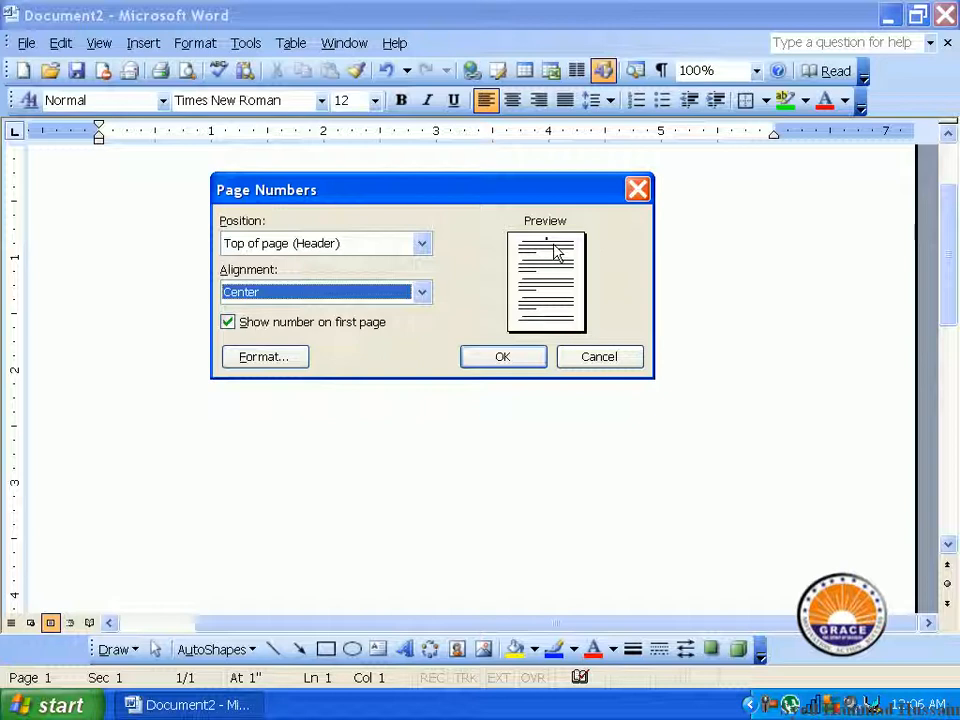
- Apply the page numbers with the "1, 2, 3, ..." number format and add a second page with a page break
left_click(272, 362)
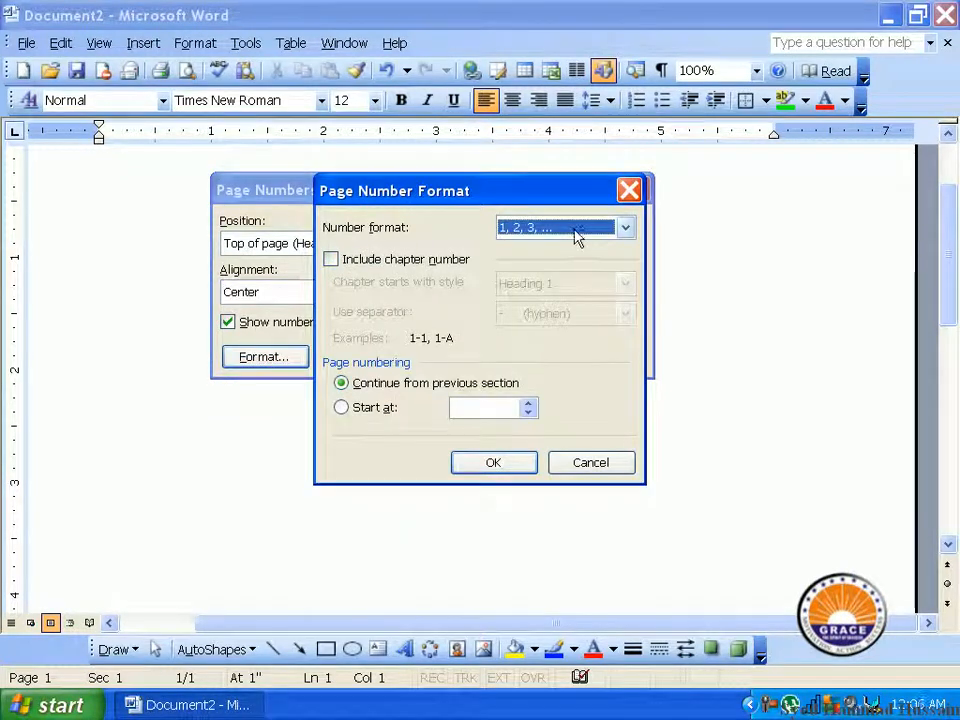
left_click(575, 233)
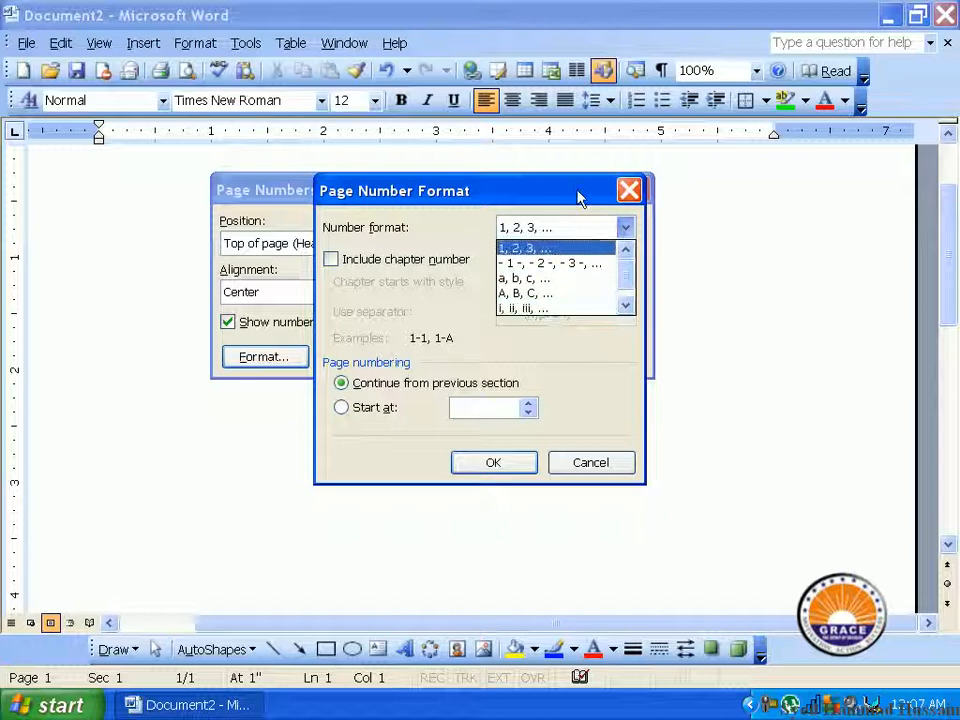
left_click(580, 200)
left_click(491, 461)
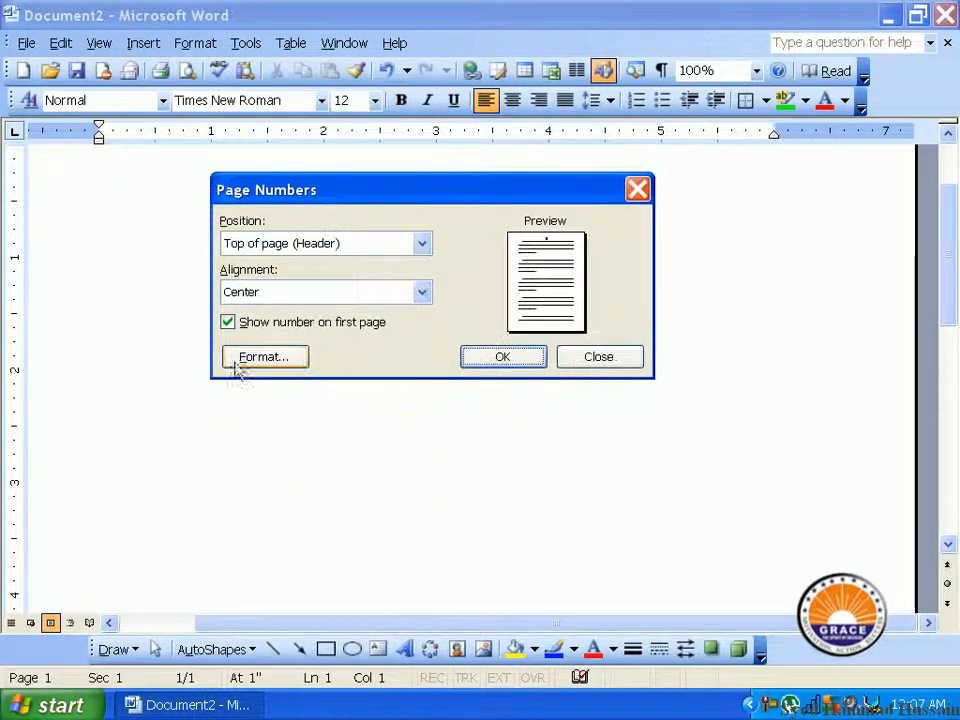
left_click(486, 360)
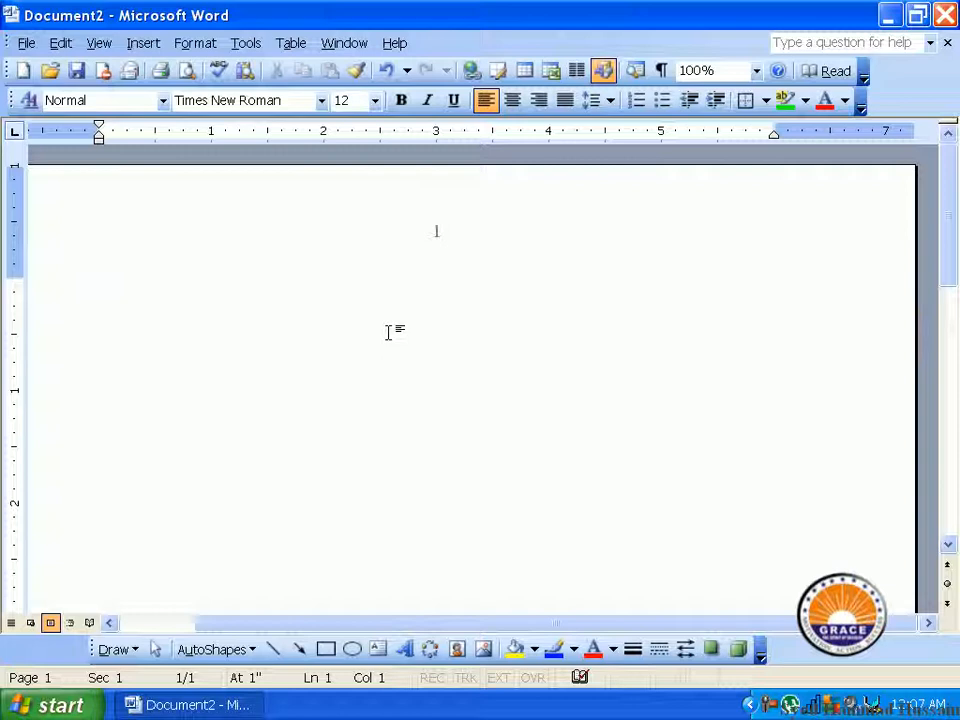
key("ctrl+Return")
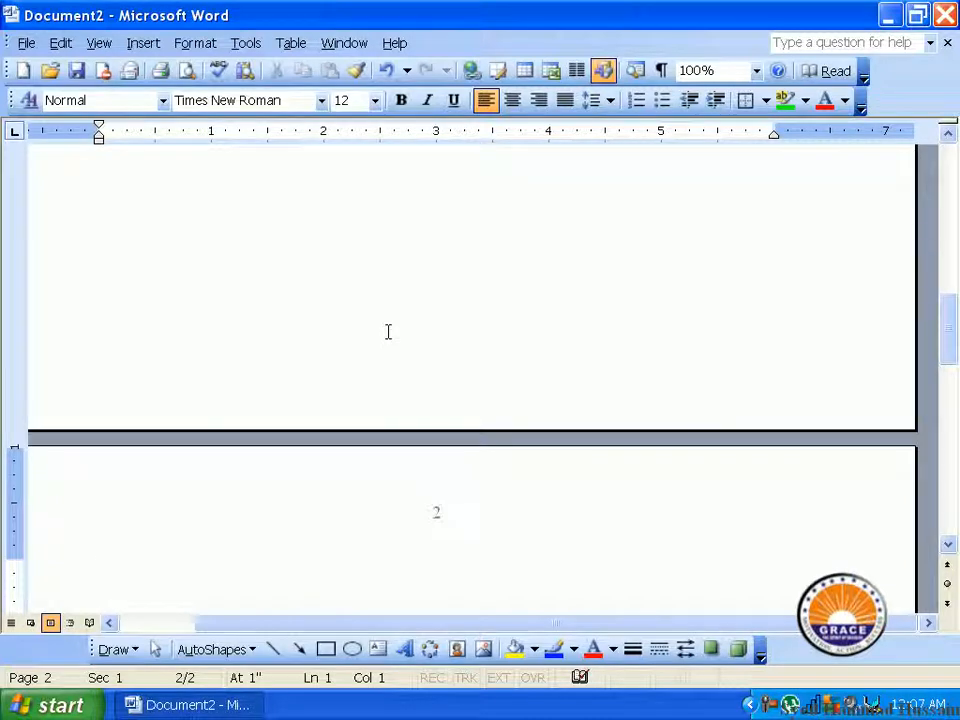
- Add further page breaks until the document has six numbered pages, and check page 6
key("ctrl+Return")
key("ctrl+Return")
key("ctrl+Return")
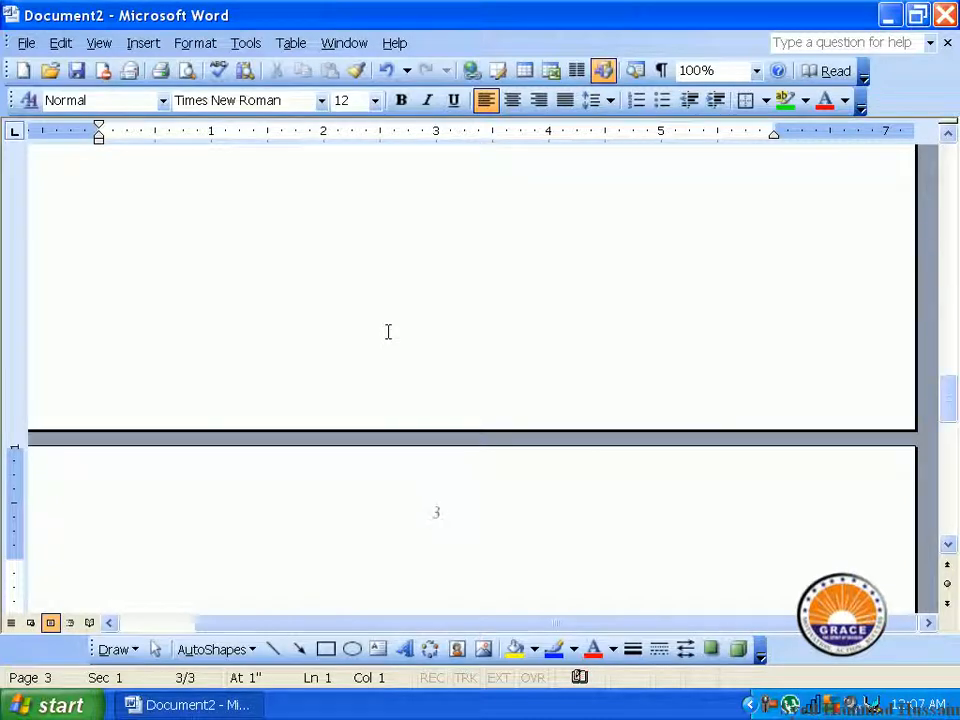
key("ctrl+Return")
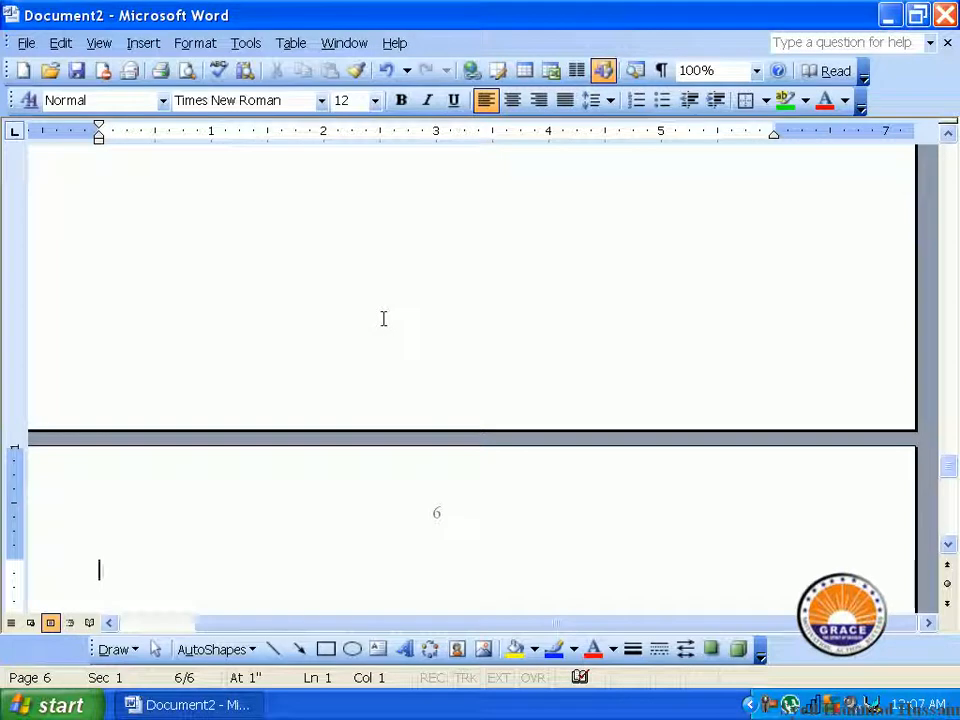
scroll(352, 556, "down", 5)
scroll(352, 556, "down", 8)
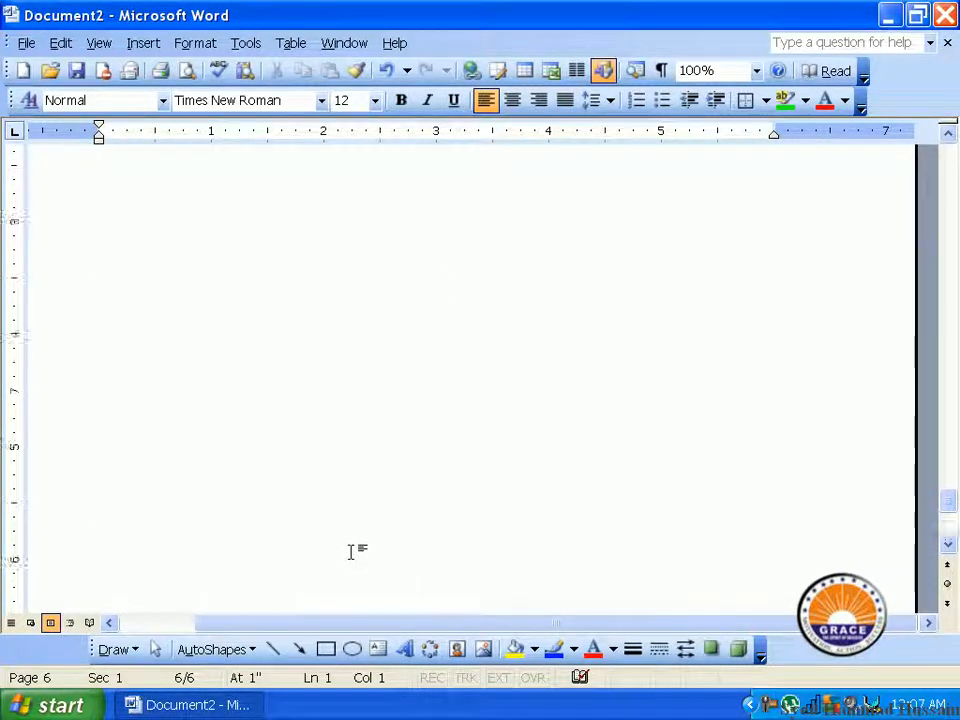
scroll(352, 549, "up", 13)
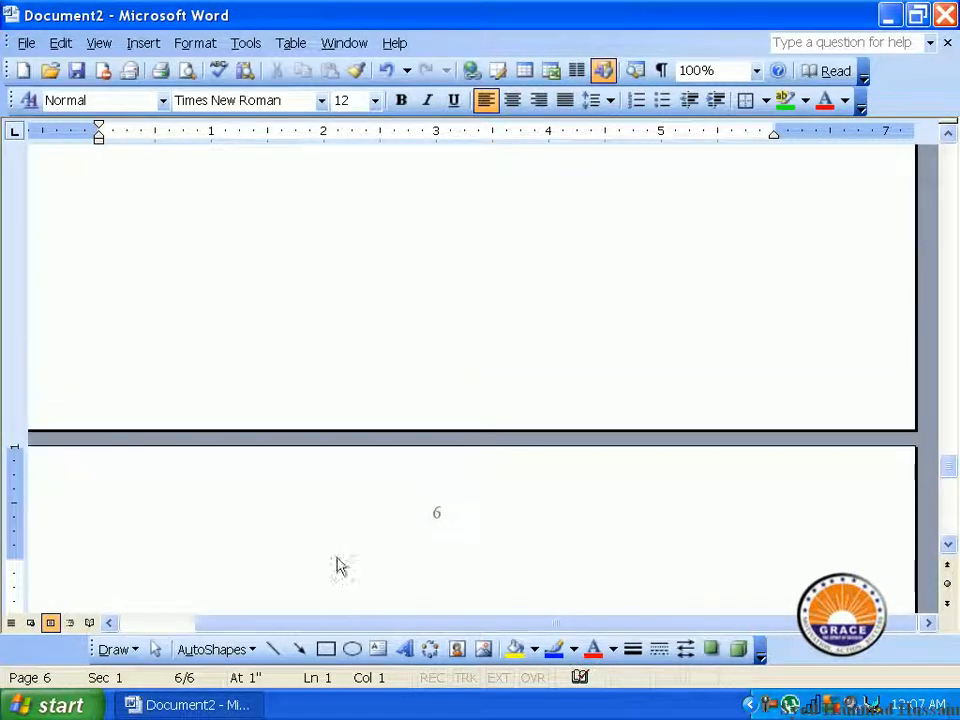
- Insert the date on page 6 in the "Tuesday, March 29, 2011" format with English (U.S.) as the language
left_click(141, 46)
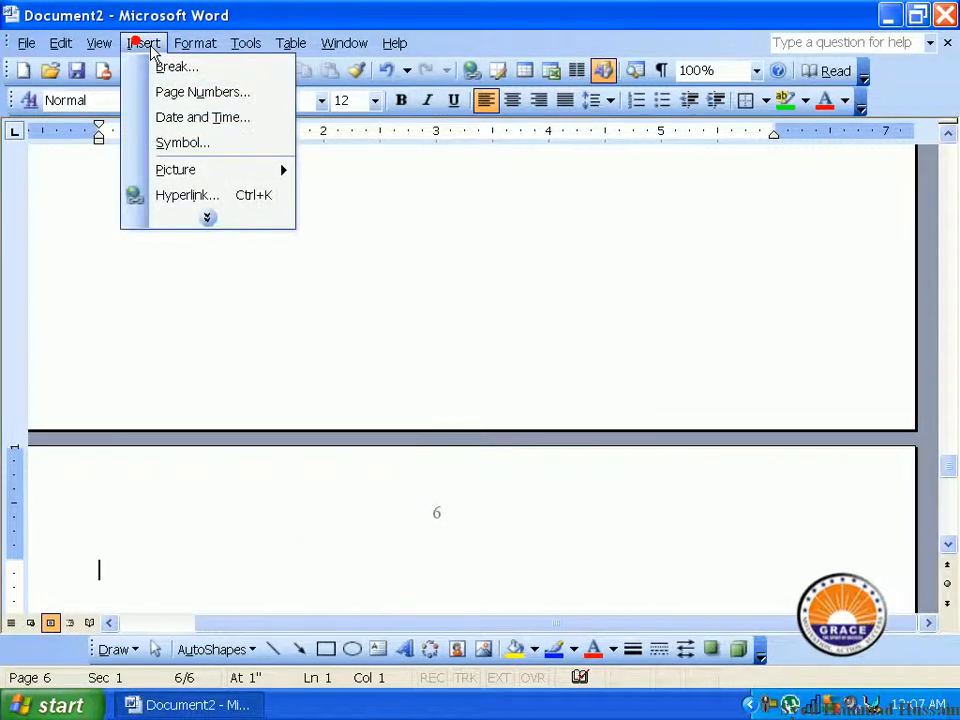
left_click(250, 121)
left_click_drag(460, 178, 415, 206)
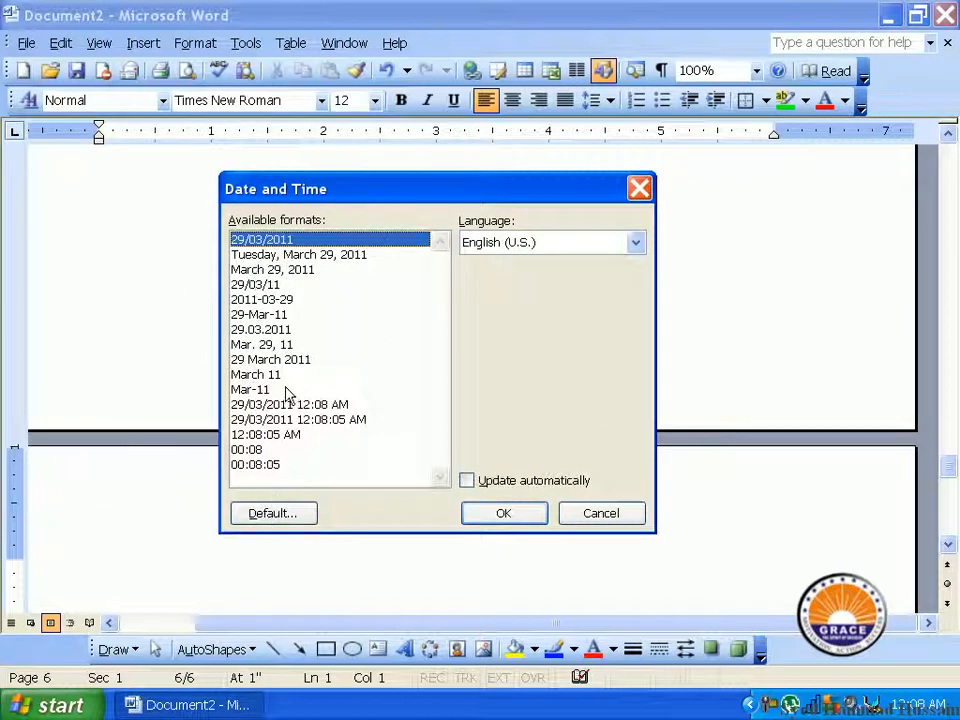
left_click(289, 255)
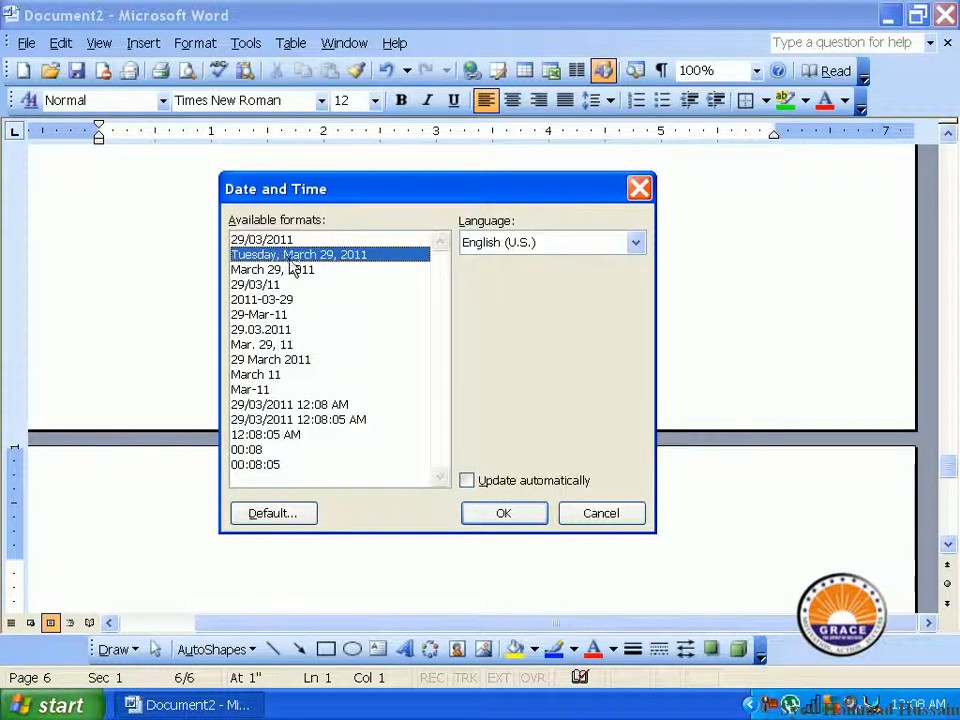
left_click(497, 513)
scroll(254, 533, "down", 3)
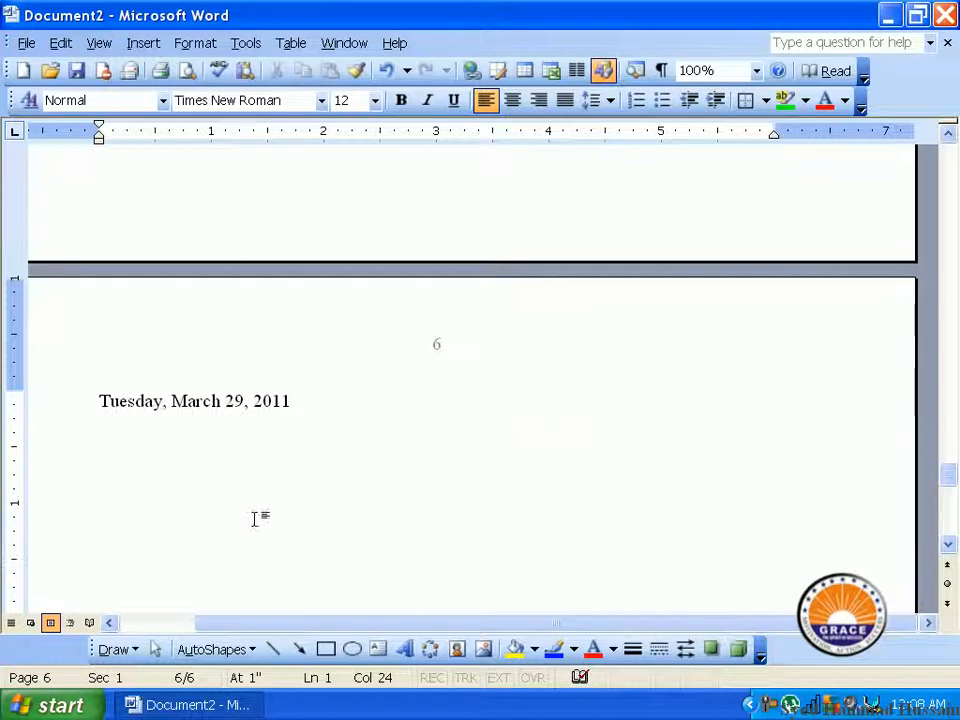
left_click_drag(315, 400, 296, 418)
left_click(124, 447)
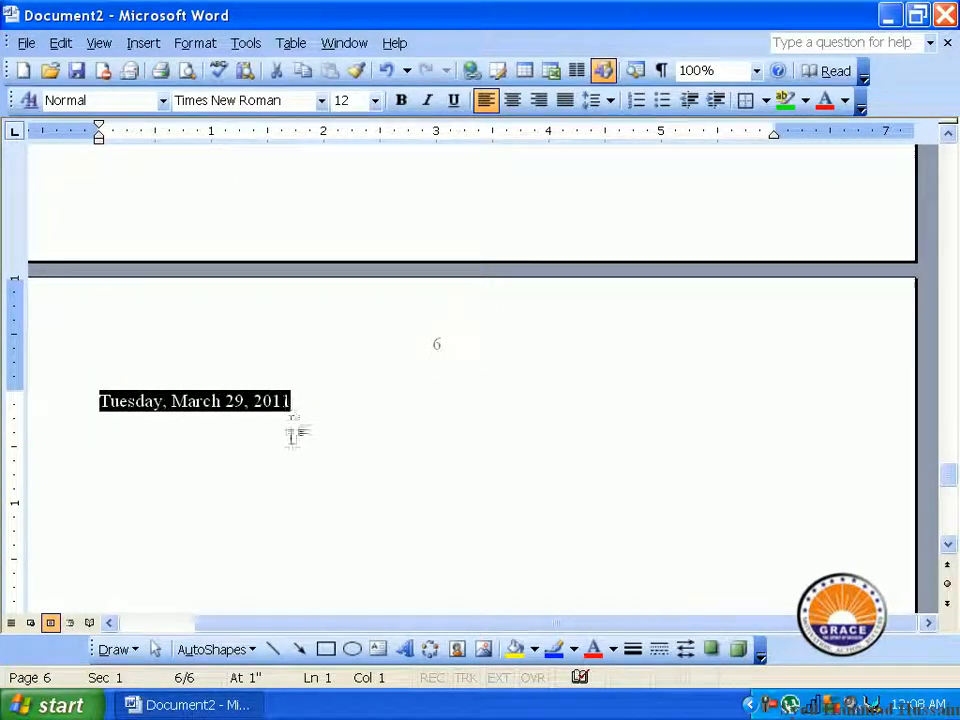
left_click(285, 437)
- Insert a second date in the "Mar. 29, 11" format on the same line of page 6
left_click(143, 43)
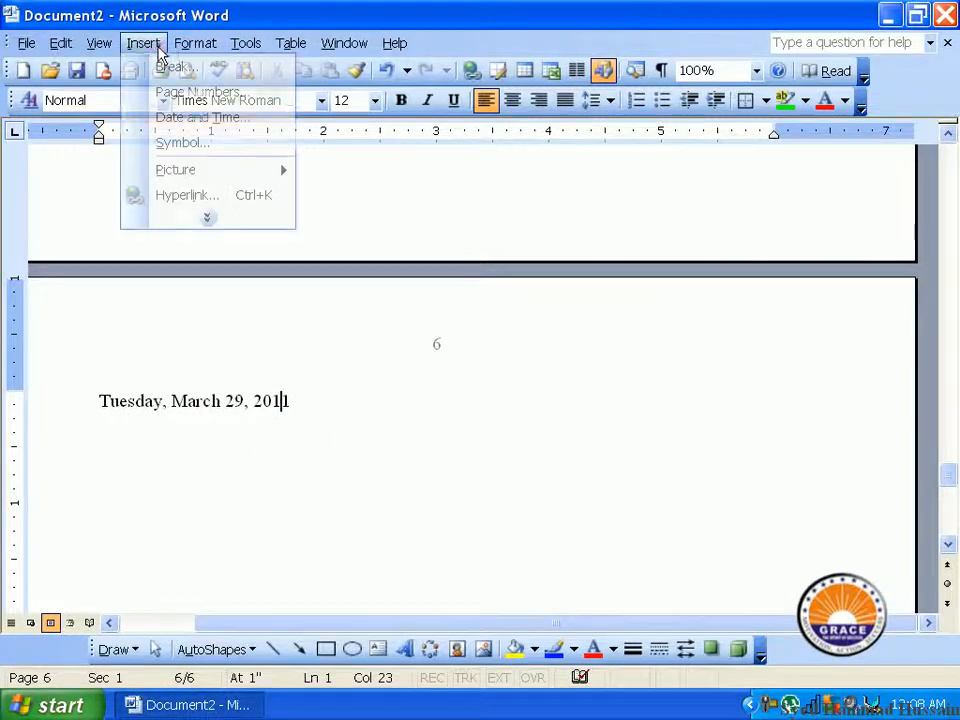
left_click(206, 119)
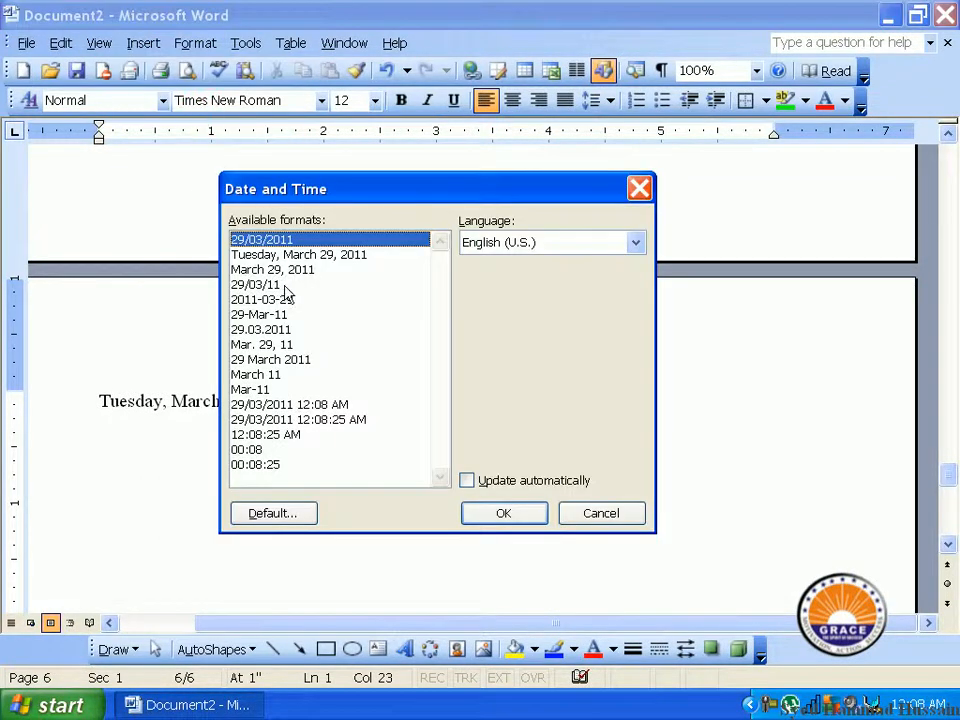
left_click(286, 314)
left_click(287, 359)
left_click(283, 345)
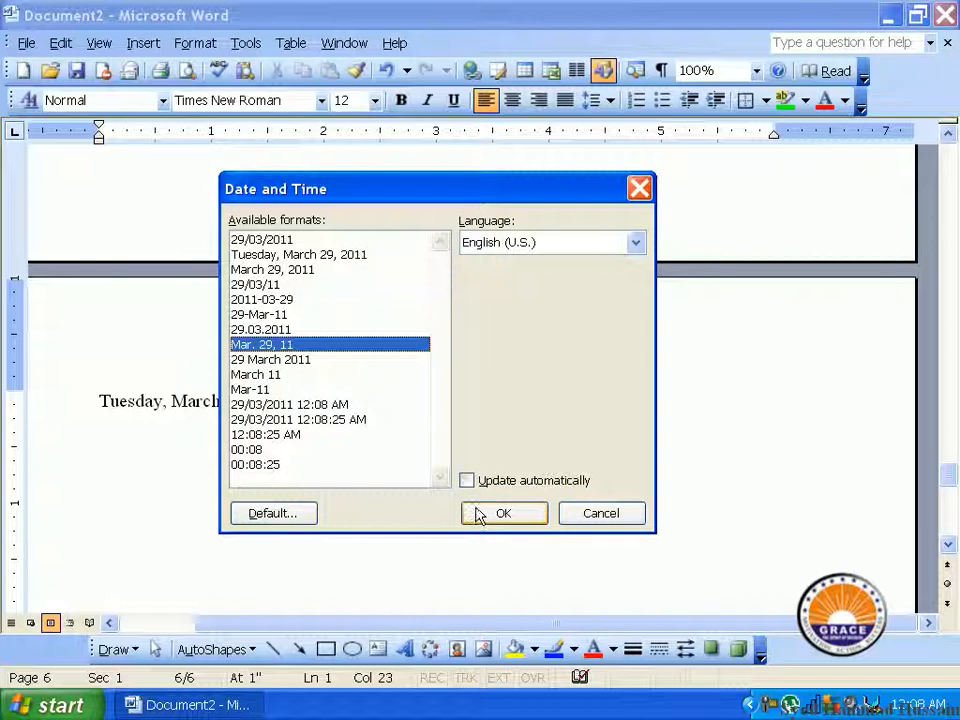
left_click(477, 513)
- Delete the whole line of date text from page 6
left_click_drag(409, 402, 407, 446)
left_click(171, 452)
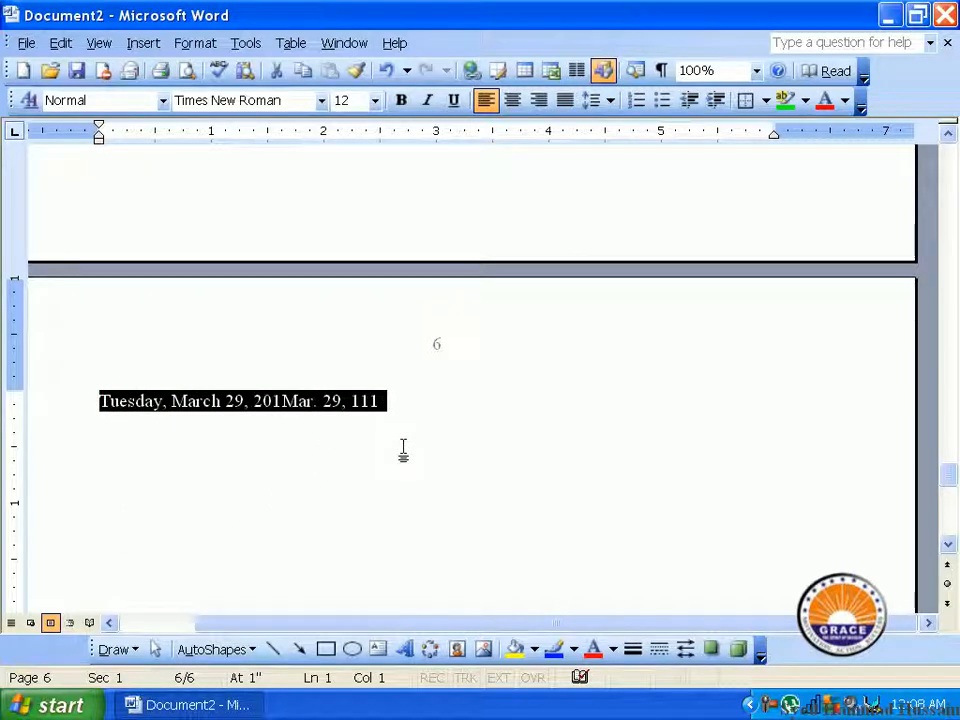
key("Delete")
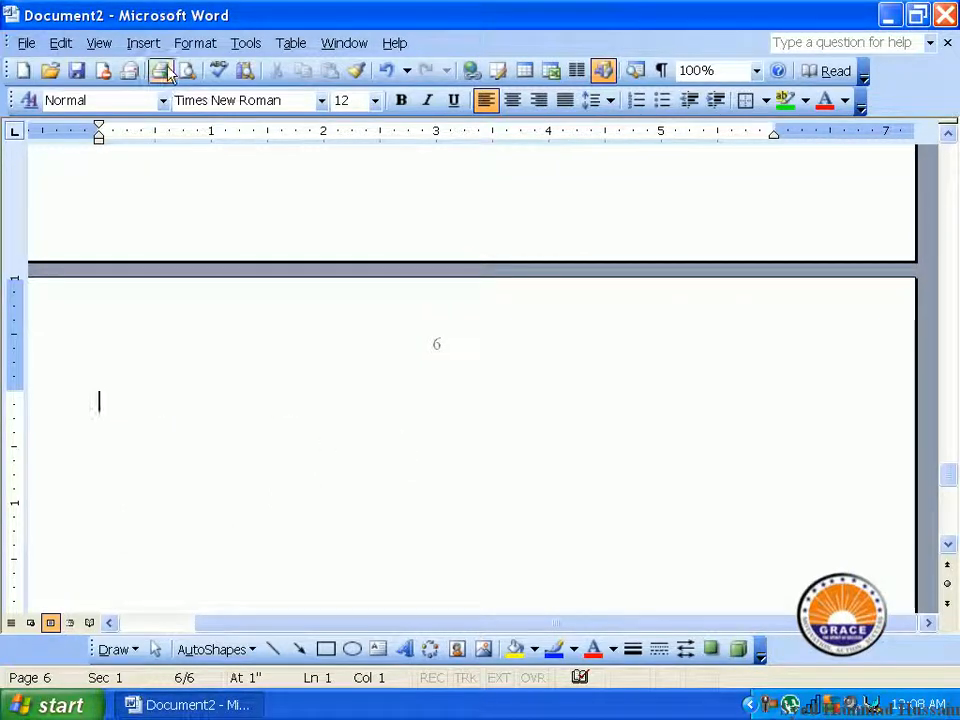
- Insert the AutoText closing "Best regards," at the start of page 6
left_click(142, 43)
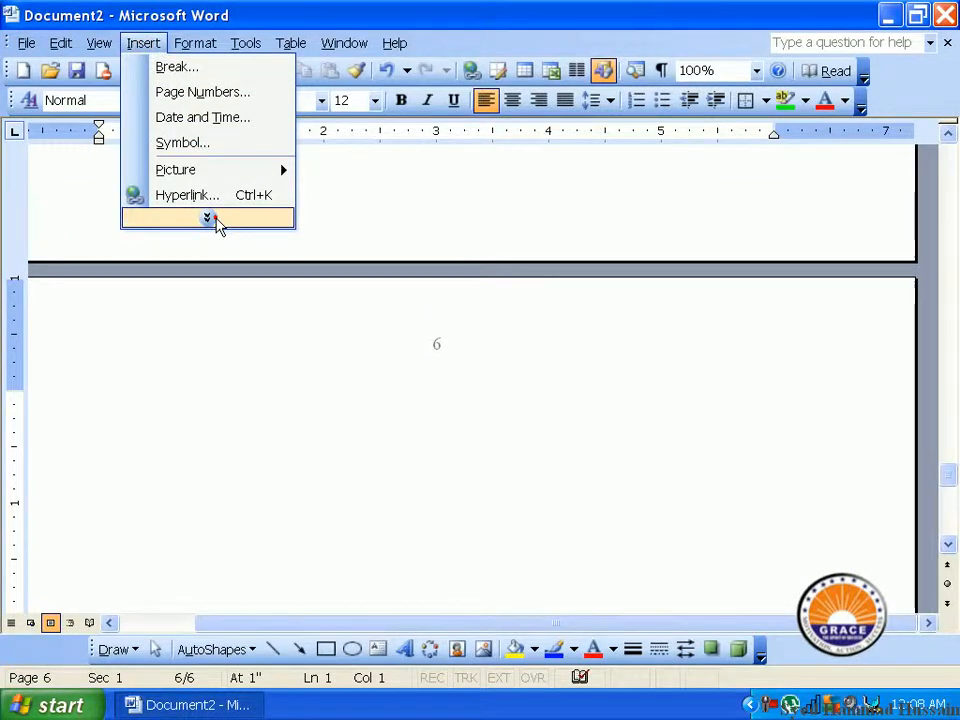
left_click(214, 219)
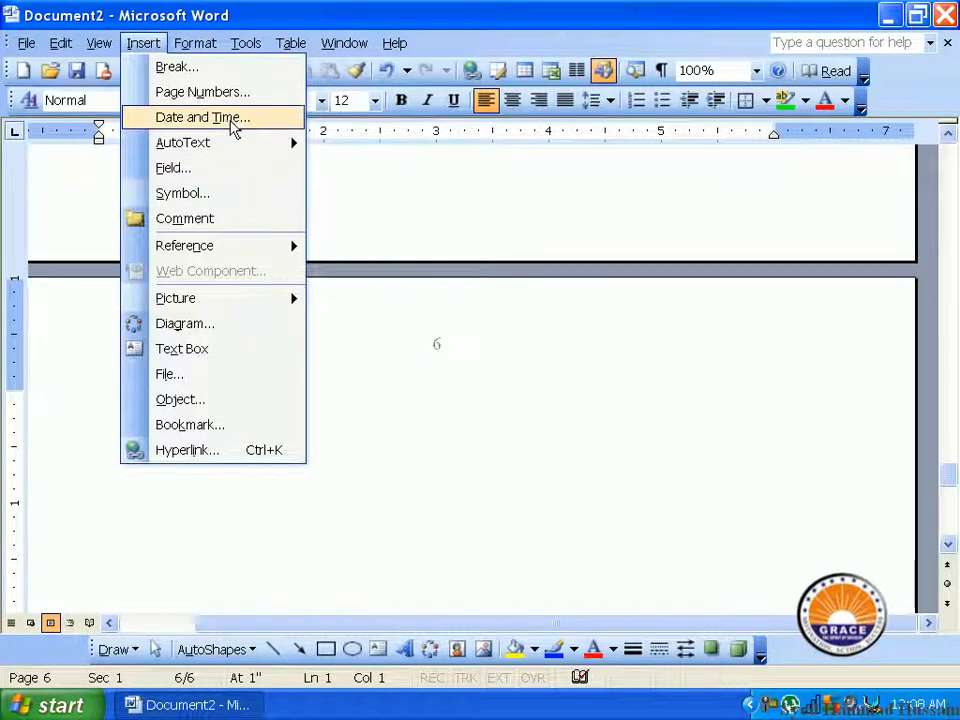
mouse_move(240, 157)
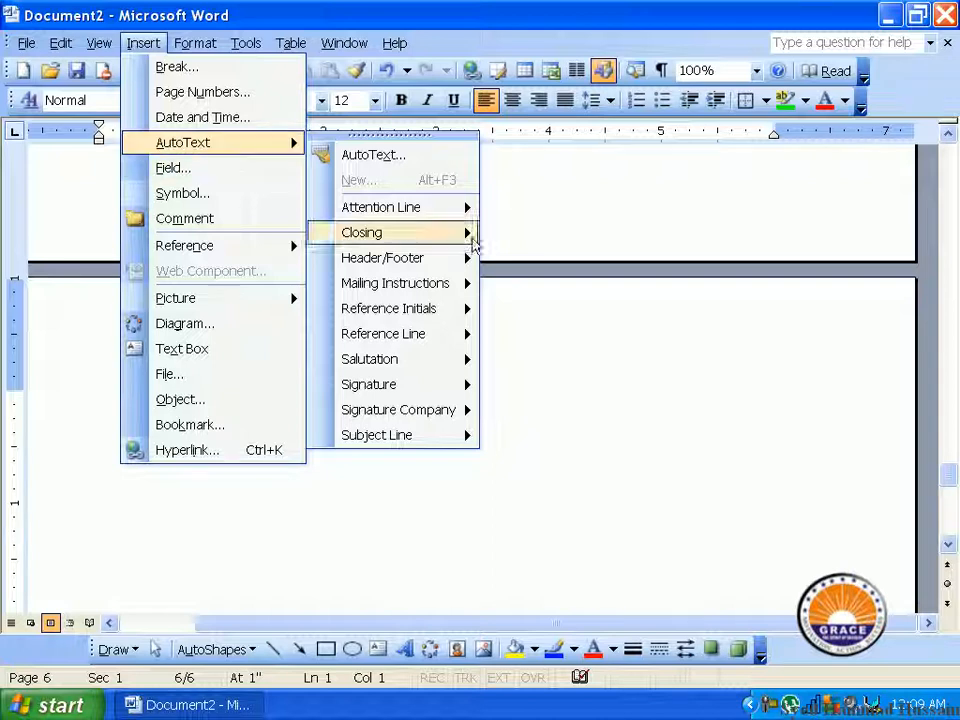
mouse_move(450, 240)
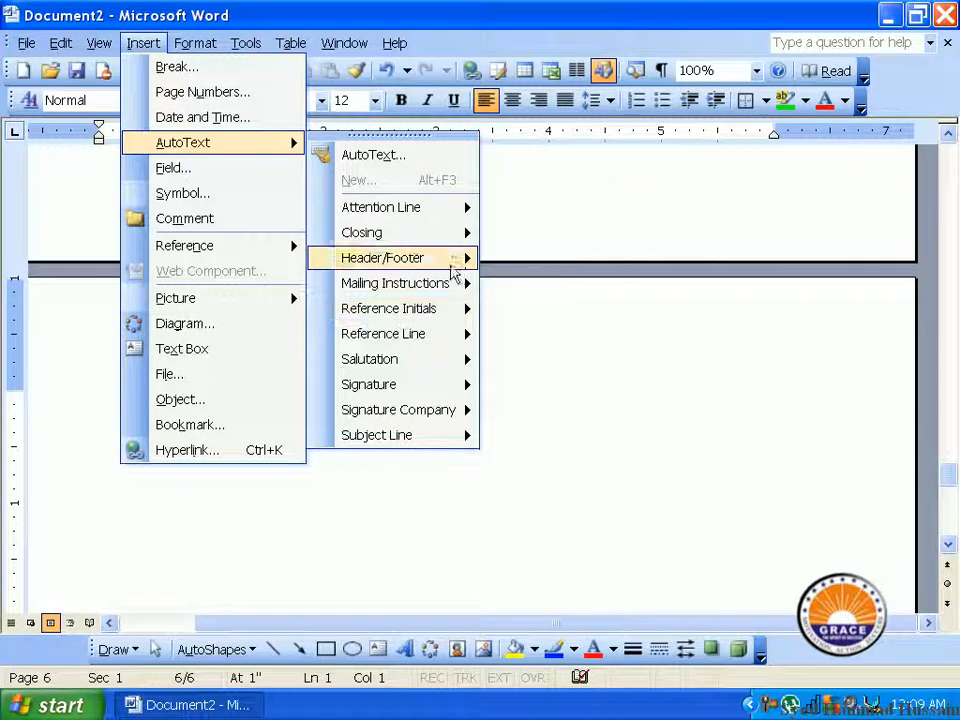
mouse_move(448, 303)
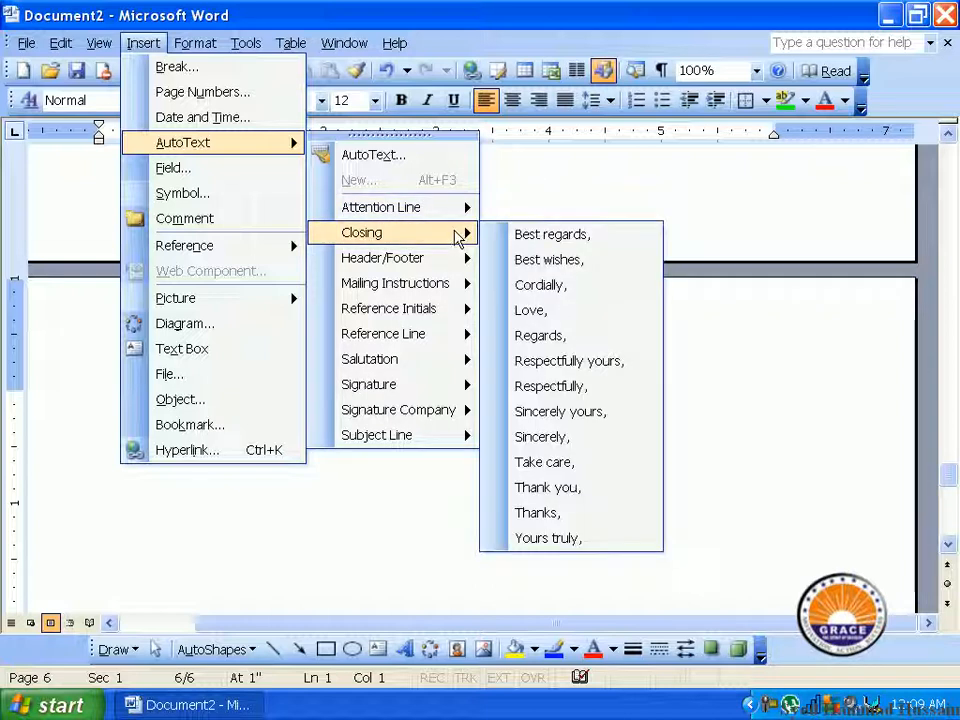
left_click(590, 235)
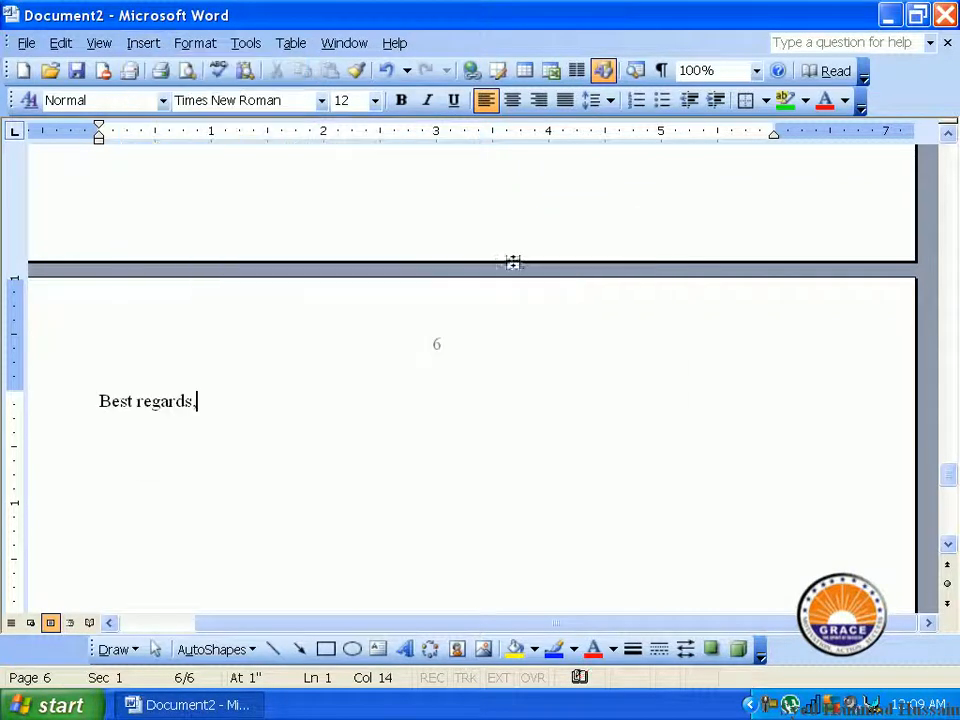
- Review the Create AutoText dialog for the "Best regards," text and close it without creating an entry
left_click_drag(231, 414, 94, 414)
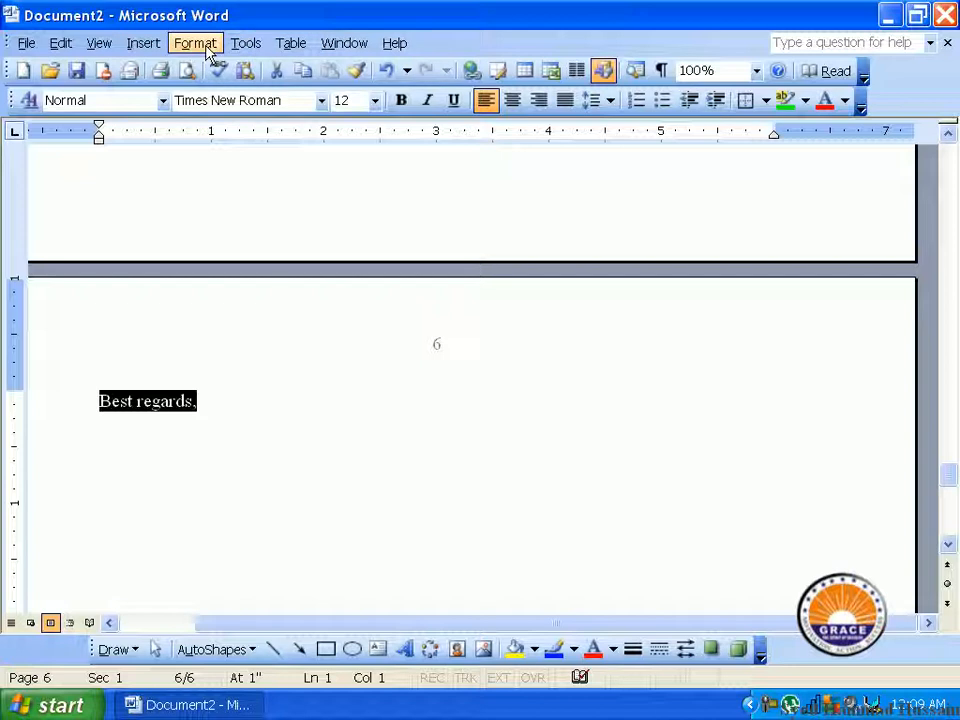
left_click(143, 43)
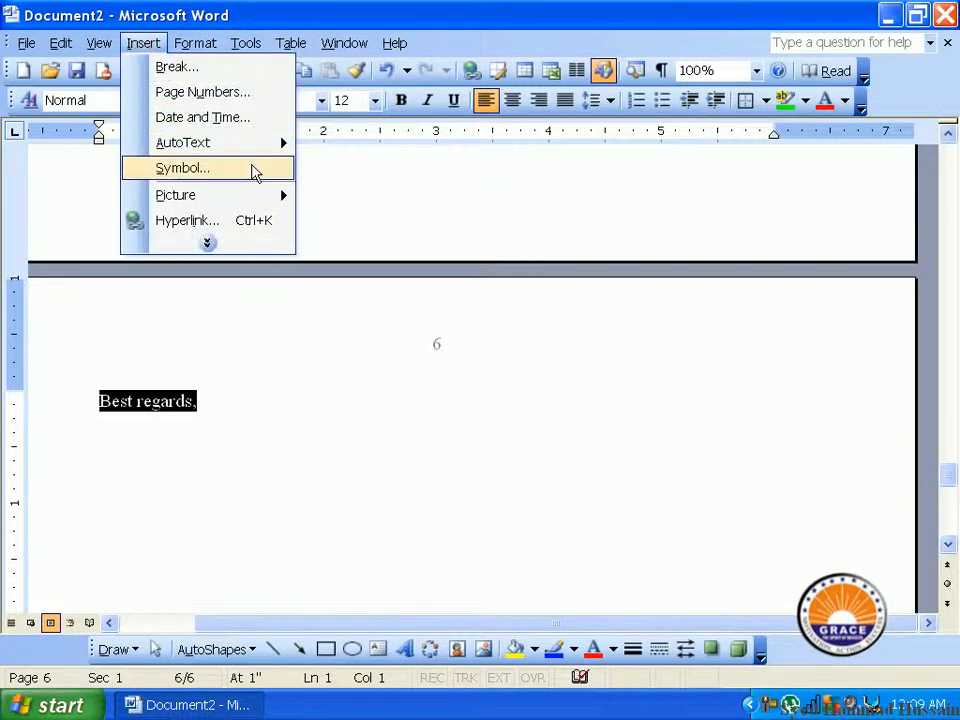
mouse_move(257, 148)
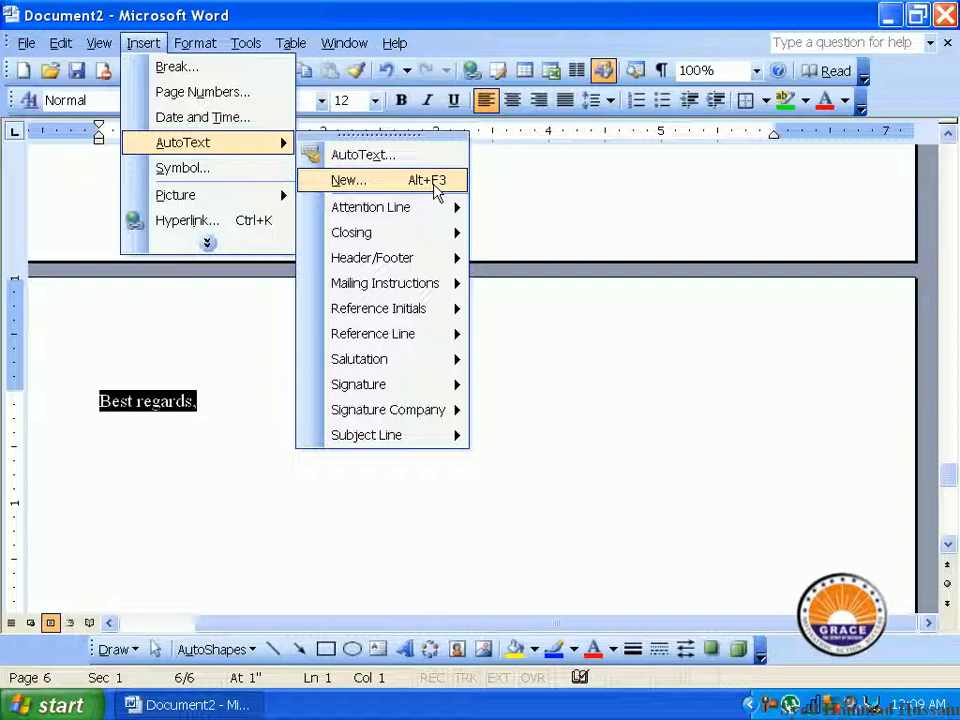
left_click(348, 180)
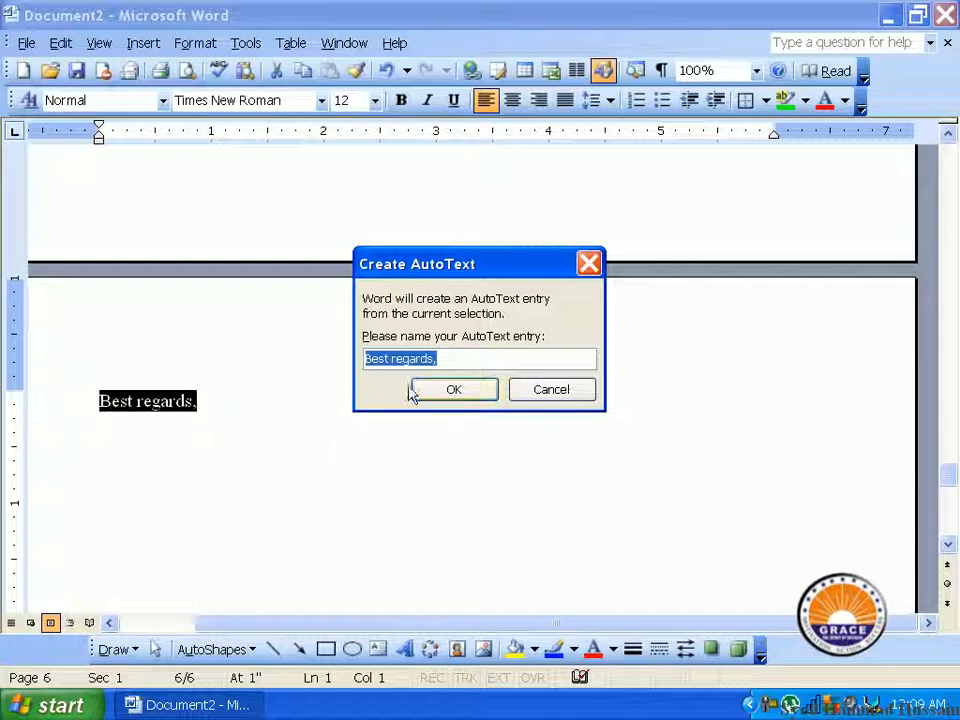
left_click(547, 391)
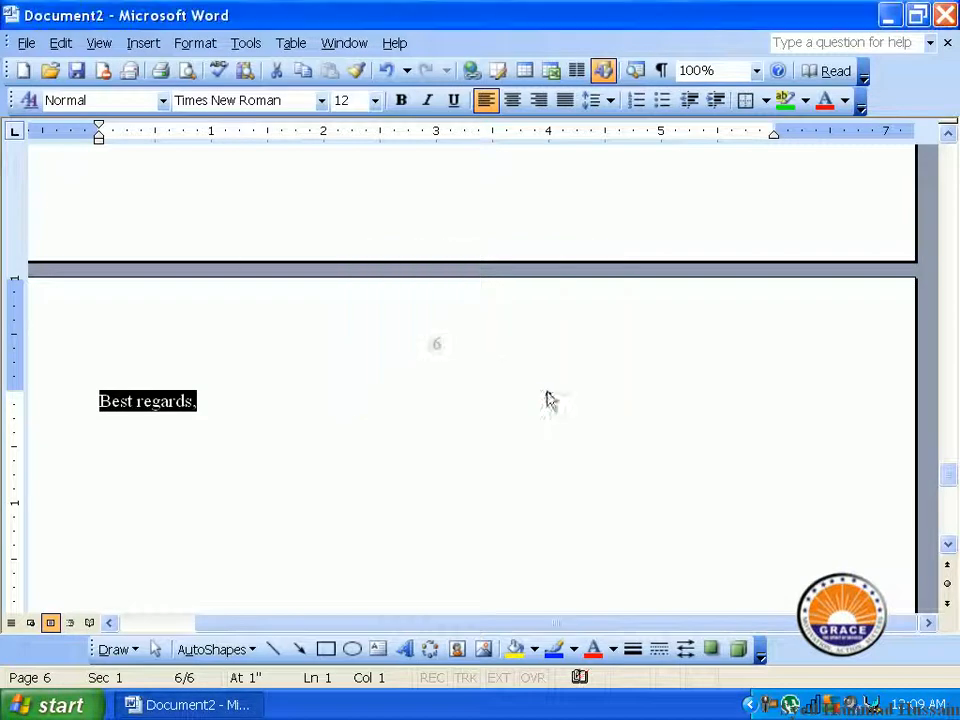
left_click(334, 392)
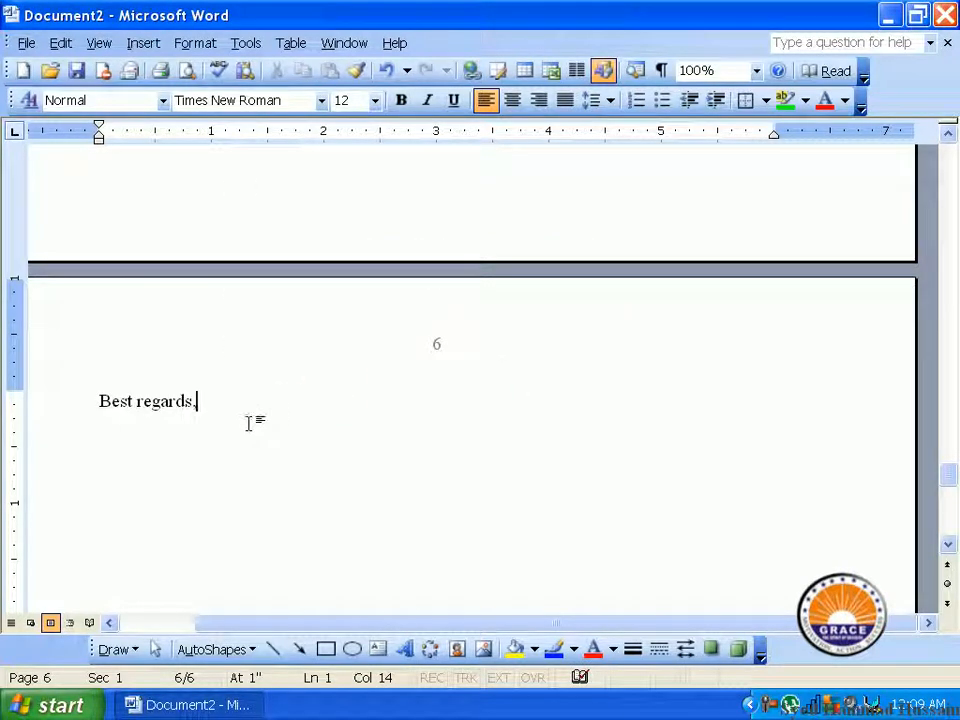
- Start a new line below "Best regards," and add "Grace computer center for information technology" as an AutoText entry
key("Return")
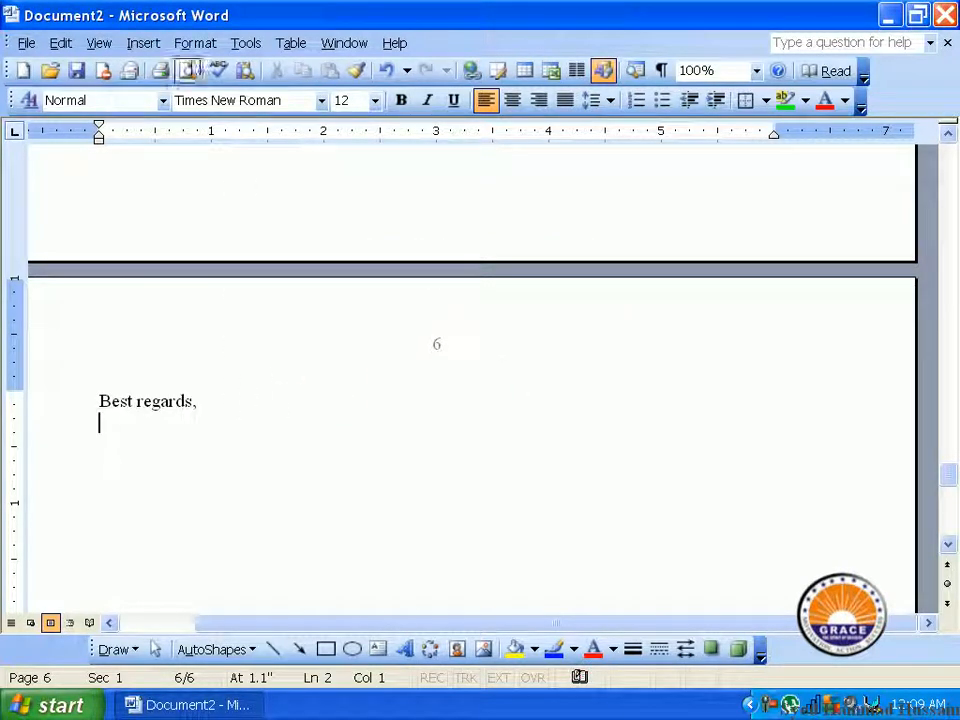
left_click(148, 45)
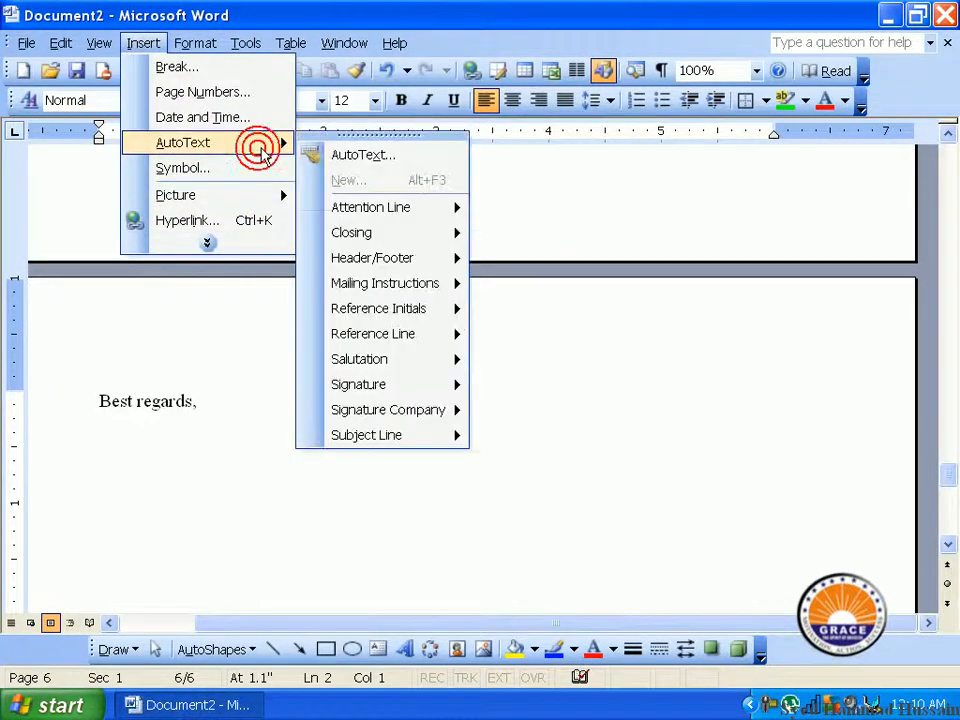
left_click(386, 157)
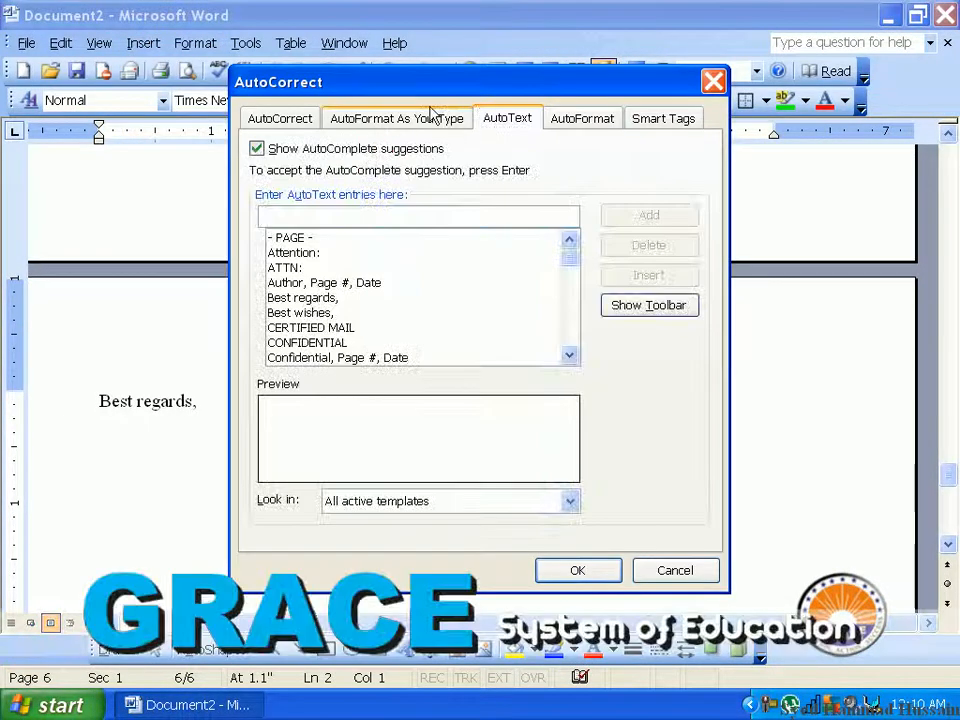
left_click_drag(463, 93, 454, 81)
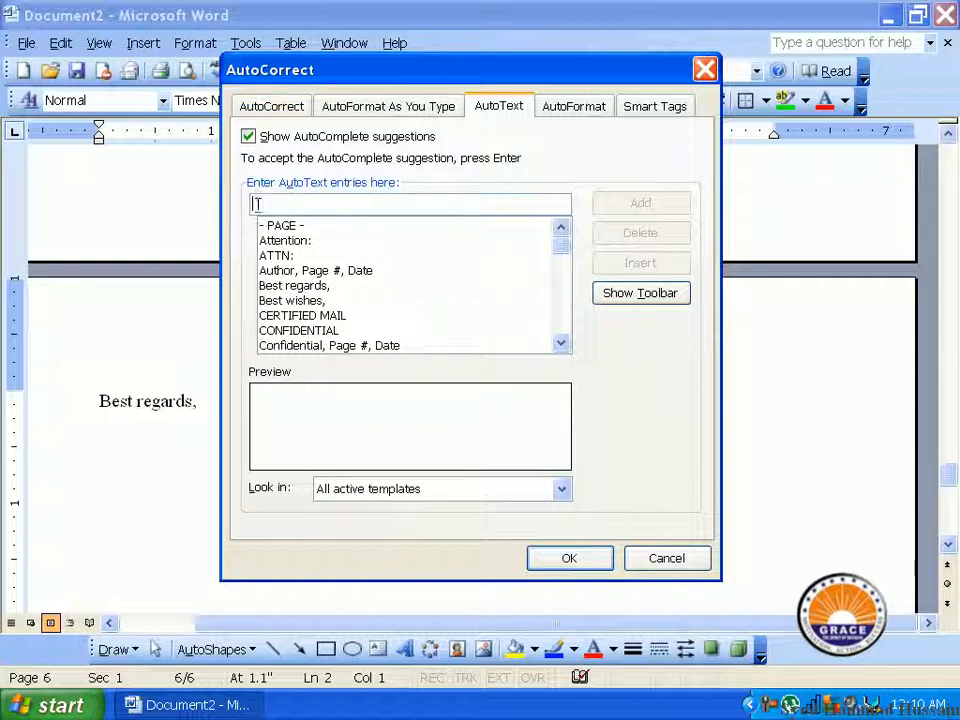
left_click(419, 207)
type("G")
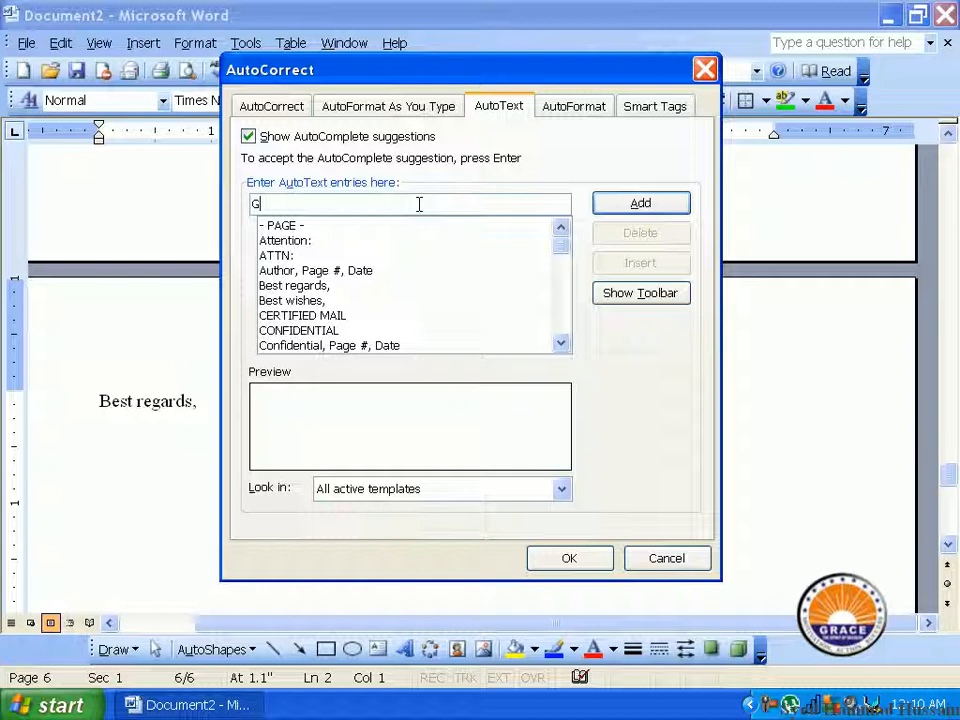
type("race computer center for information technology")
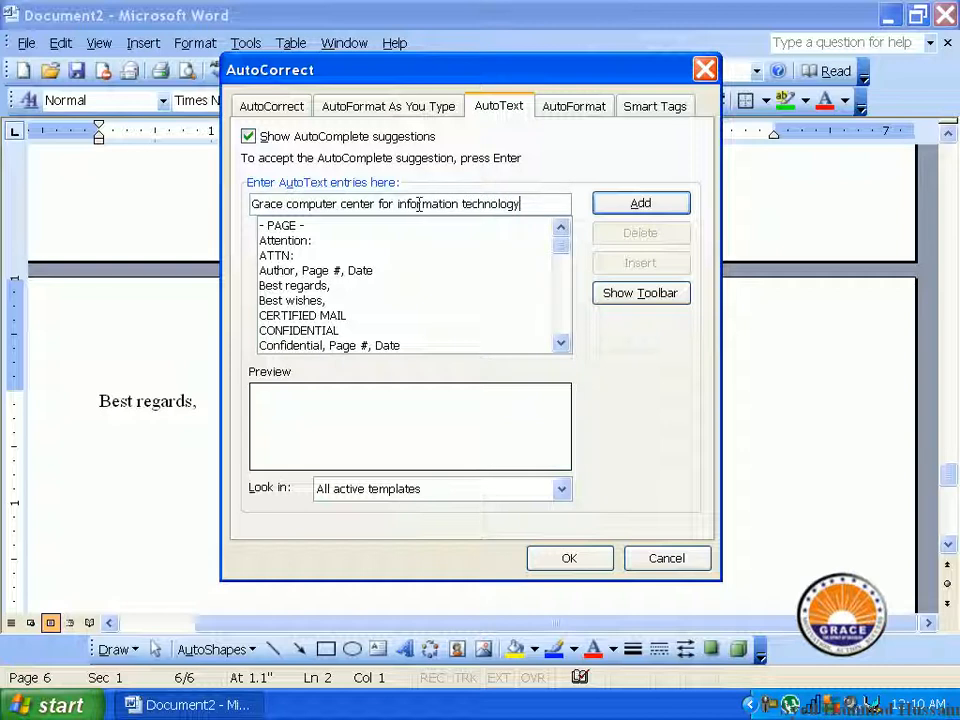
left_click(645, 206)
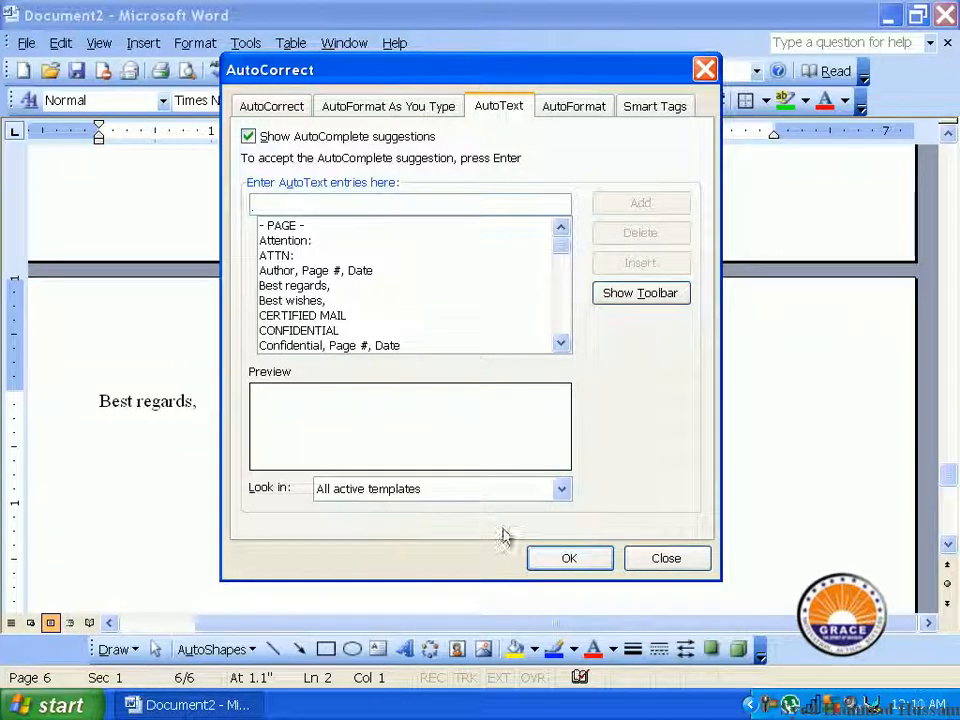
left_click(543, 569)
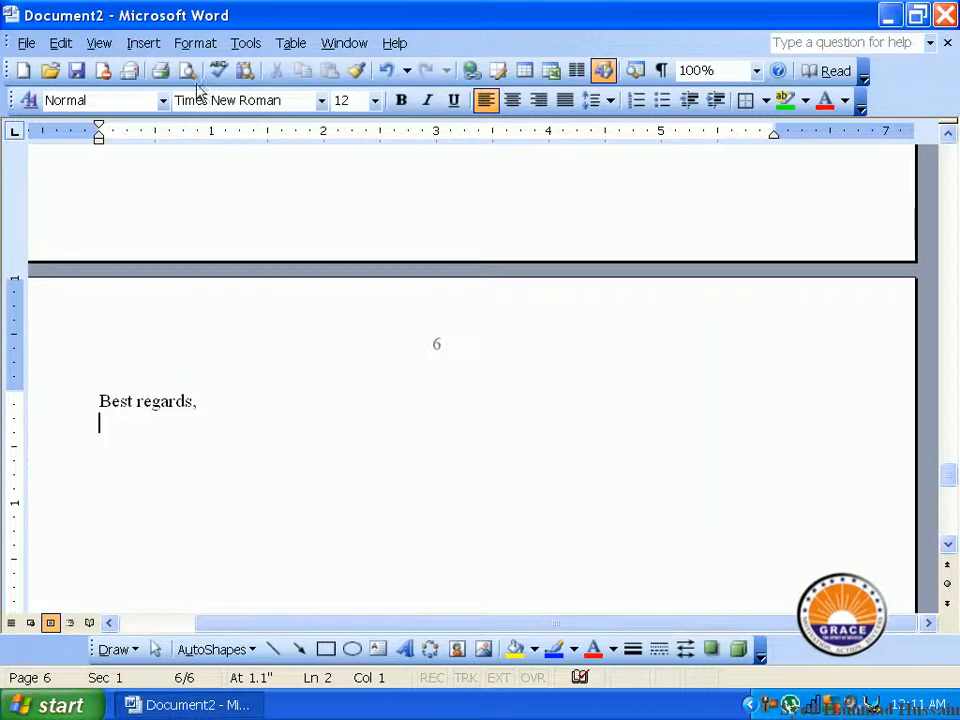
- Insert the saved "Grace computer center for information technology" AutoText entry from the Normal category on the line below "Best regards,"
left_click(195, 43)
mouse_move(143, 43)
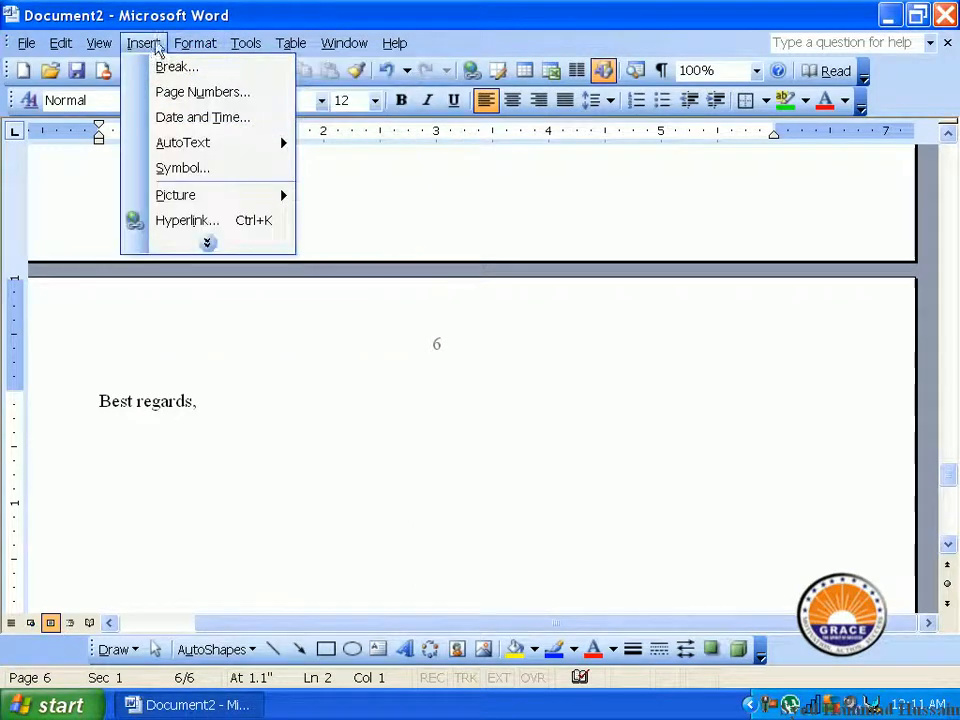
mouse_move(243, 154)
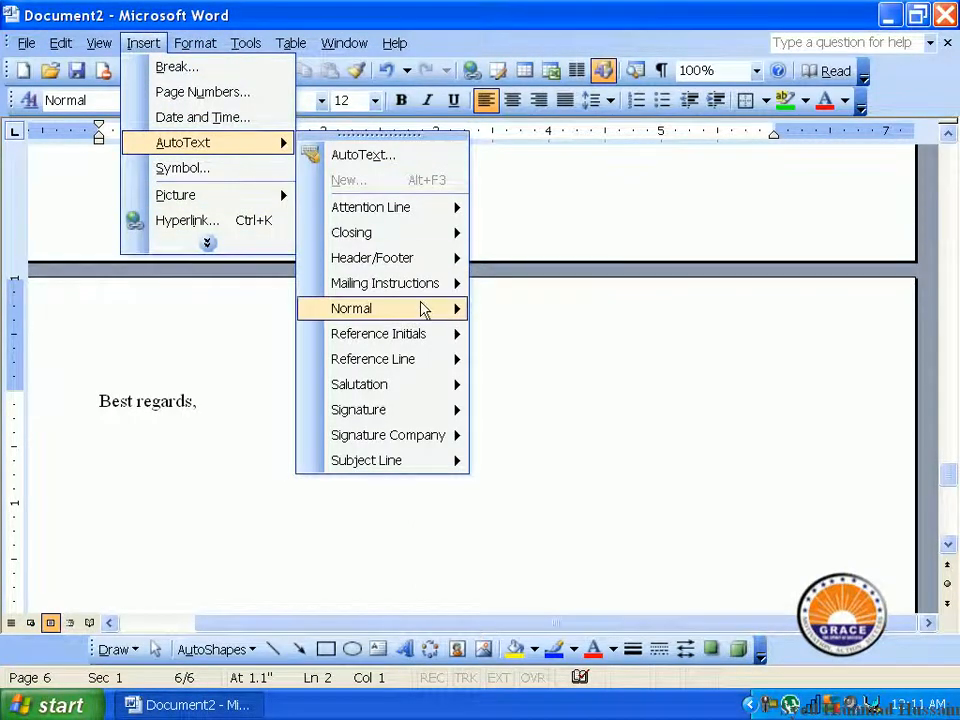
mouse_move(424, 311)
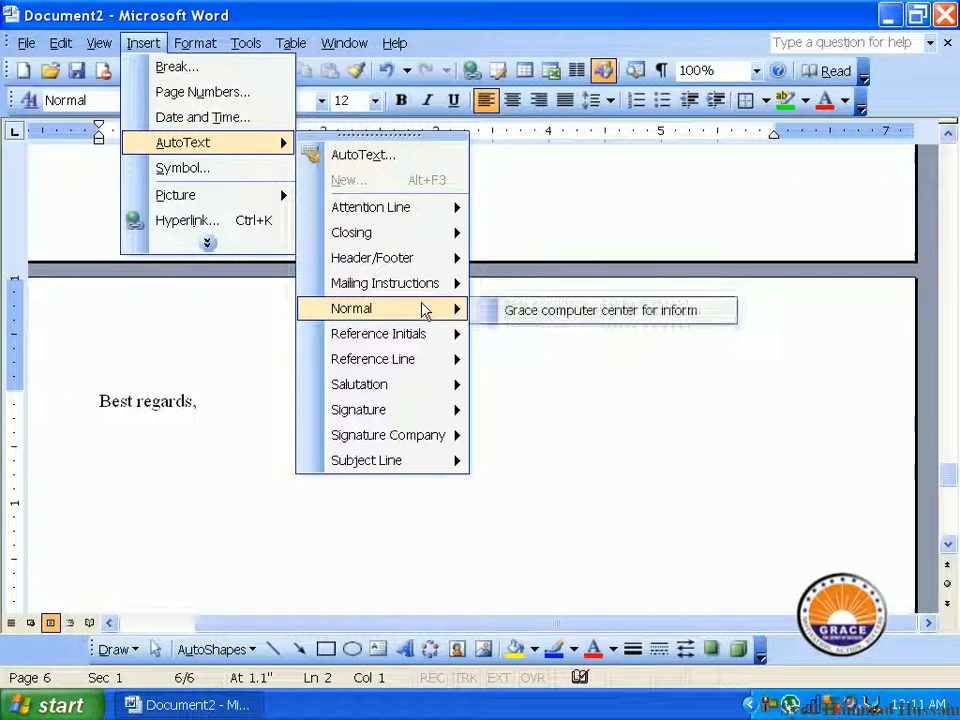
left_click(598, 312)
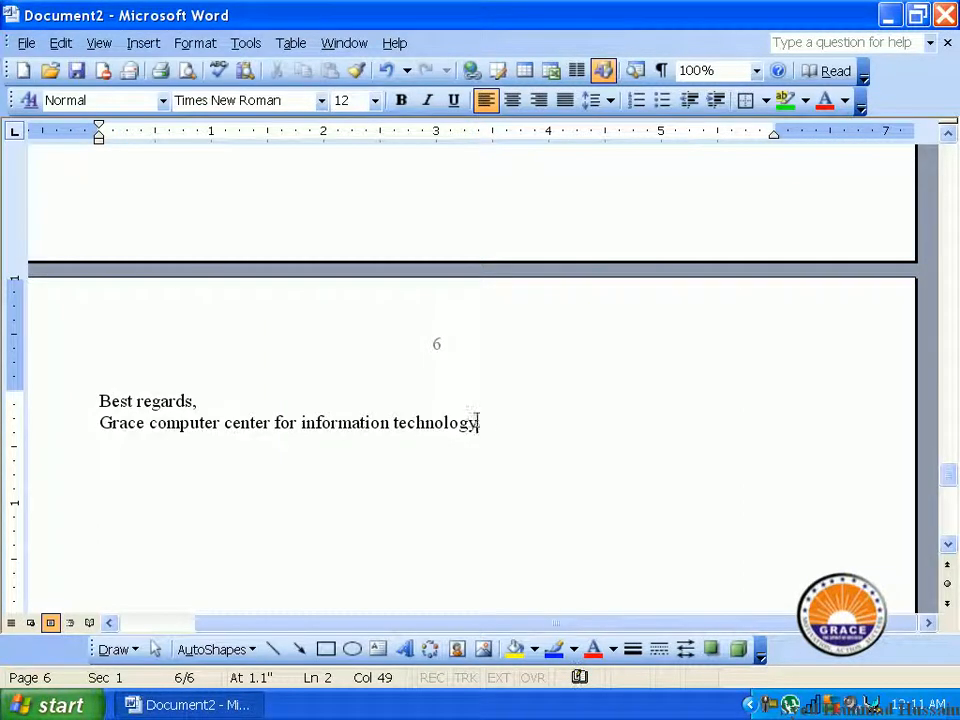
left_click_drag(492, 424, 133, 454)
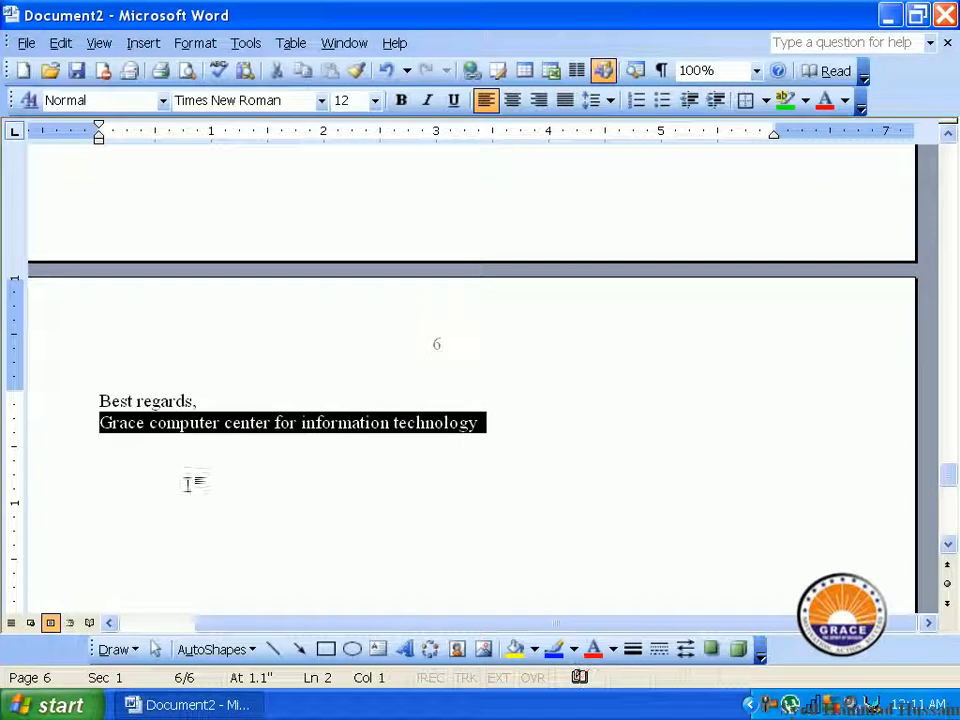
left_click(273, 494)
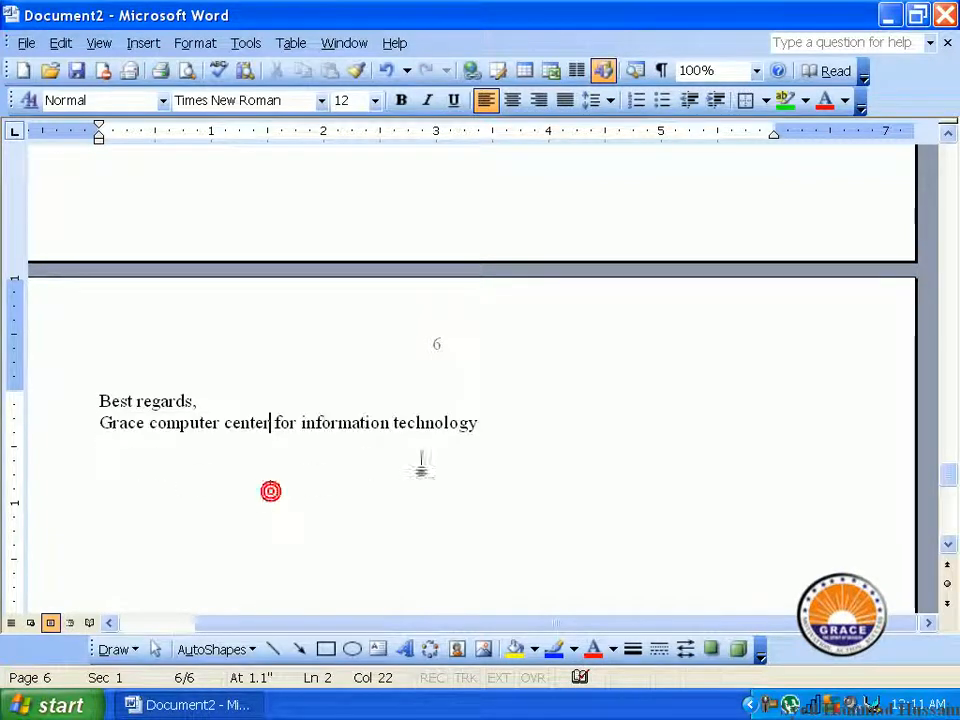
- Start a new line, enter "grac" and accept the AutoText suggestion to insert "Grace computer center for information technology" again
left_click(501, 426)
key("Return")
type("gr")
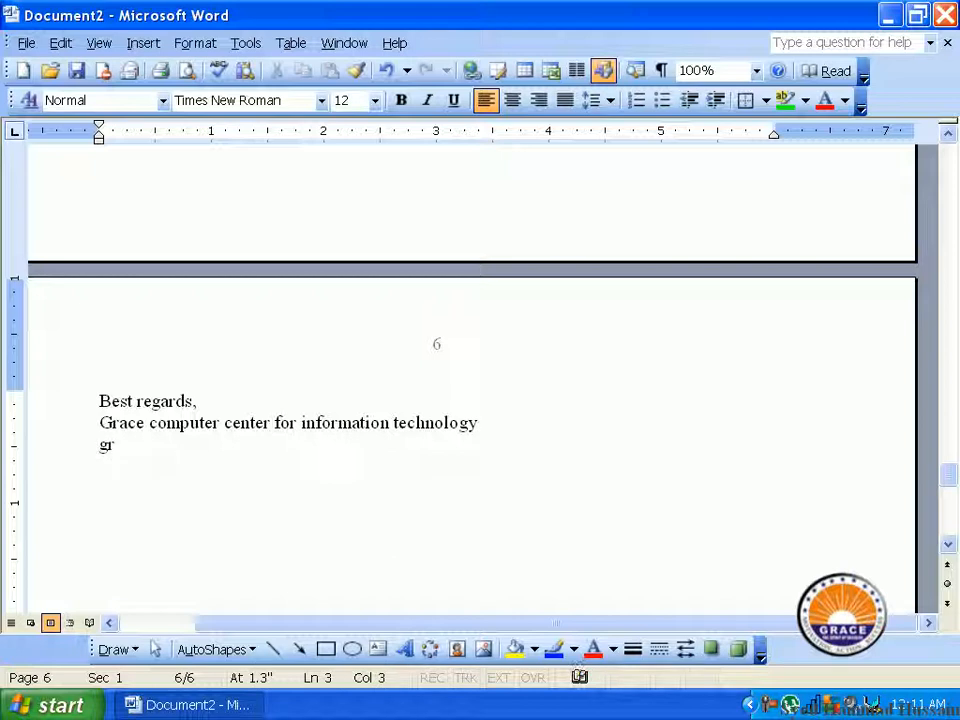
type("ac")
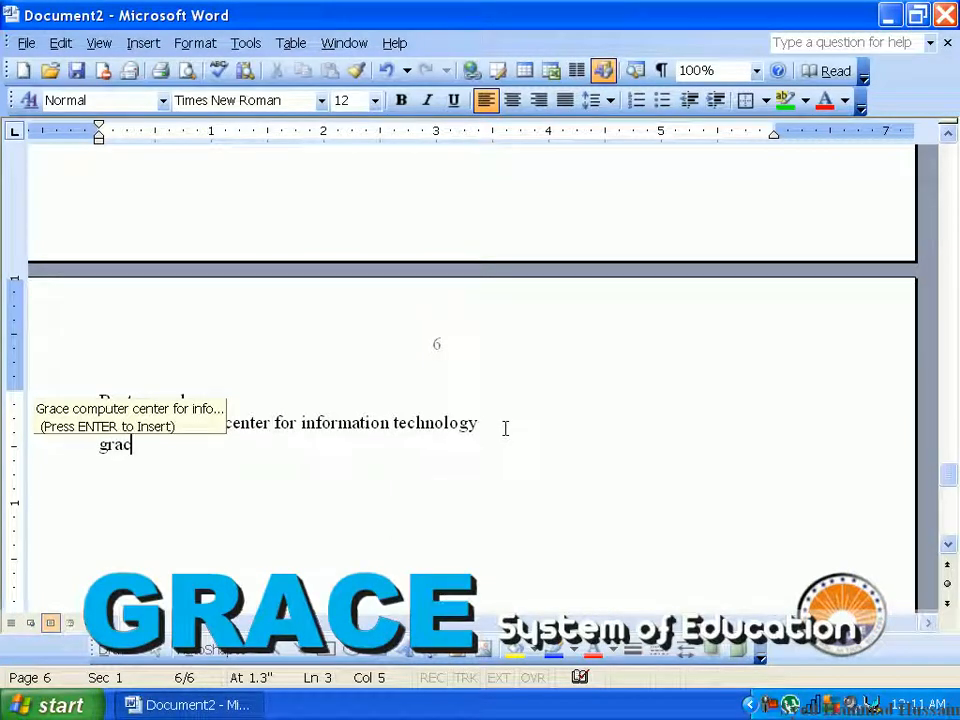
key("Return")
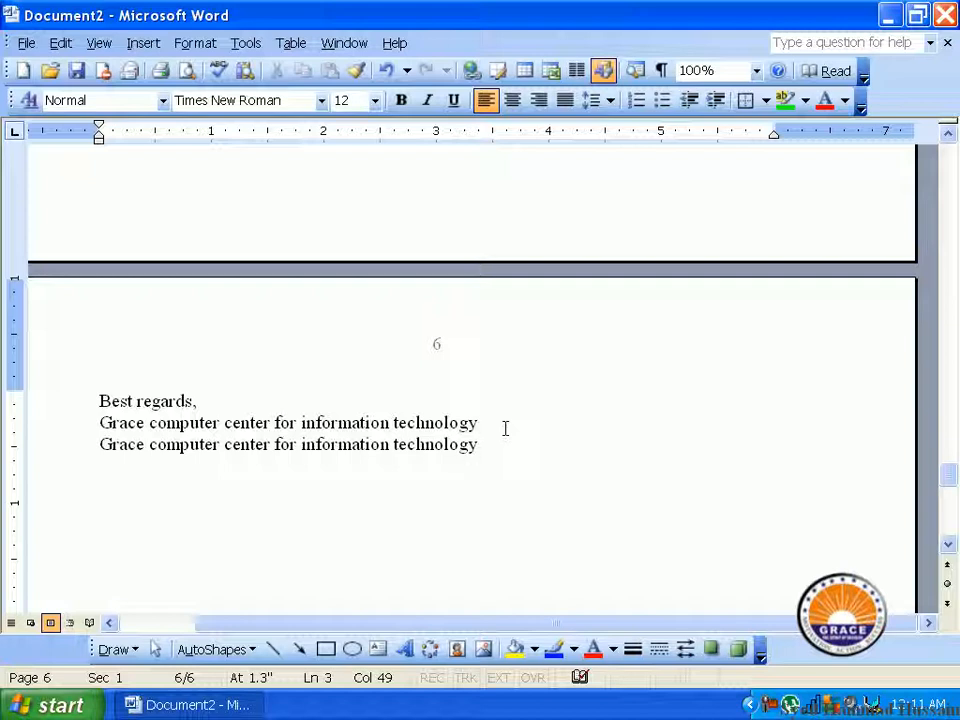
- Open the Symbol dialog and preview the registered and copyright signs among the recently used symbols
left_click(139, 43)
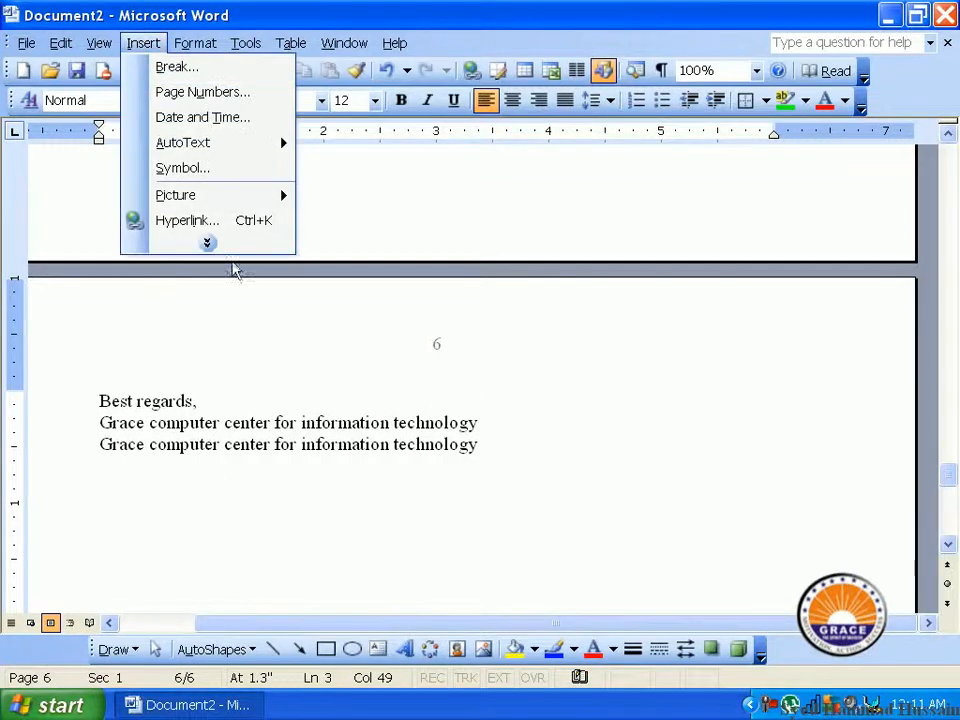
left_click(232, 252)
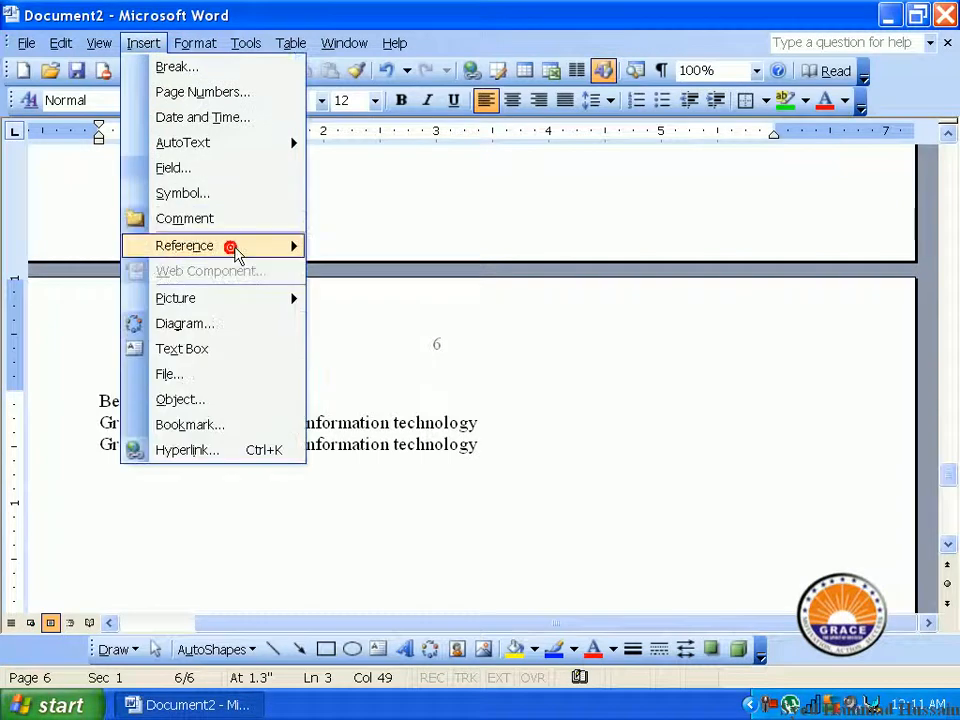
left_click(226, 196)
left_click_drag(394, 137, 319, 97)
left_click_drag(408, 263, 424, 332)
left_click(291, 358)
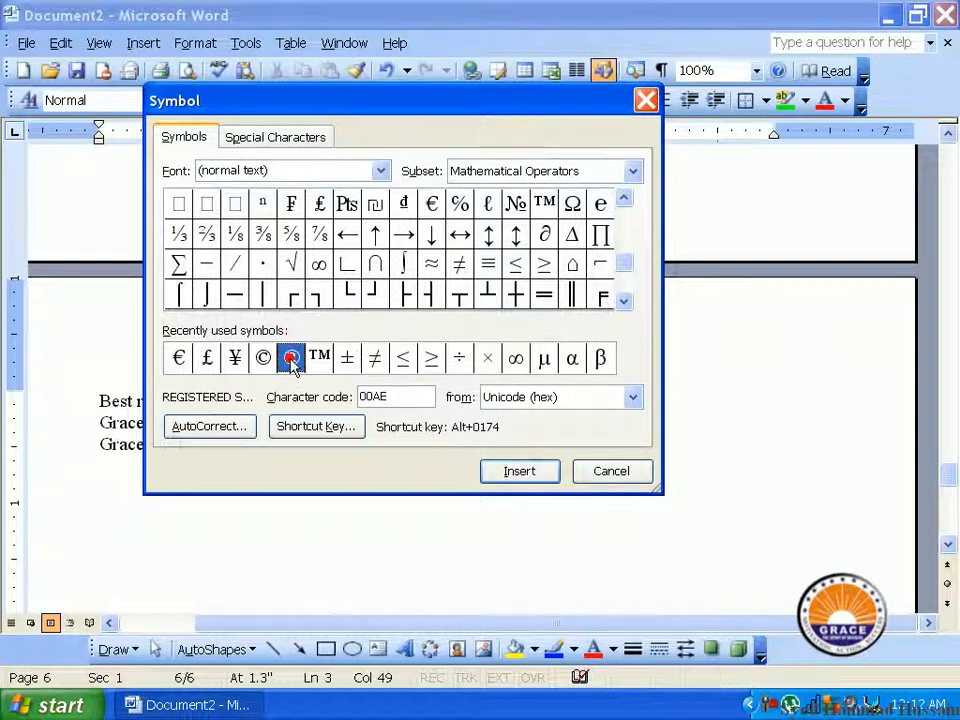
left_click(272, 362)
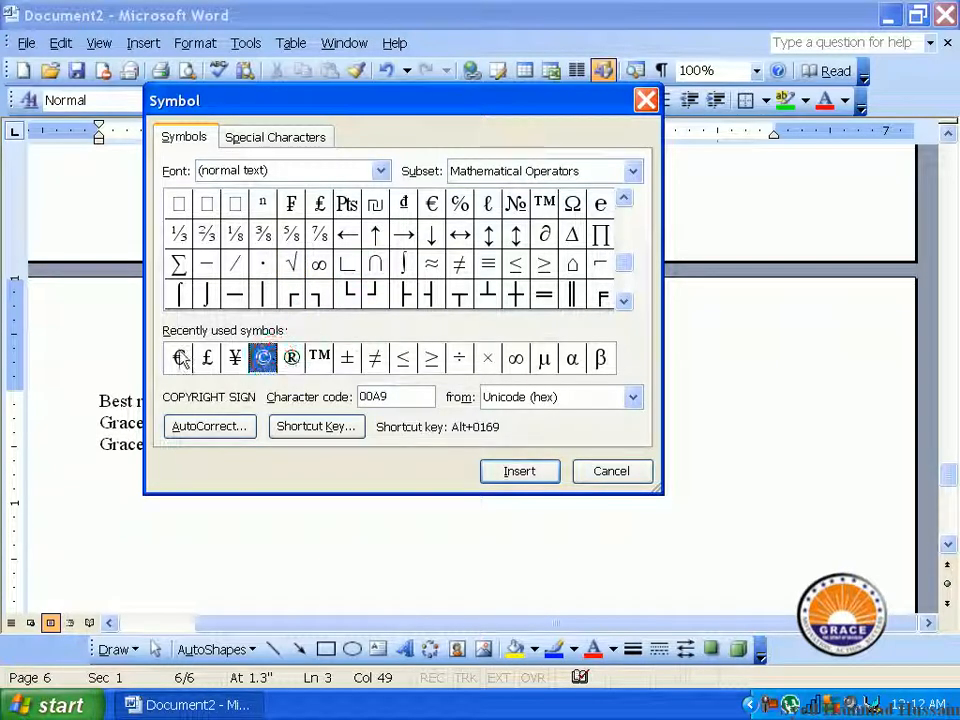
- Insert the trademark sign ™ from the Letterlike Symbols subset at the end of the second "Grace computer center" line
left_click_drag(377, 292, 319, 218)
left_click(343, 194)
left_click(520, 240)
left_click(526, 211)
left_click(562, 211)
left_click(544, 205)
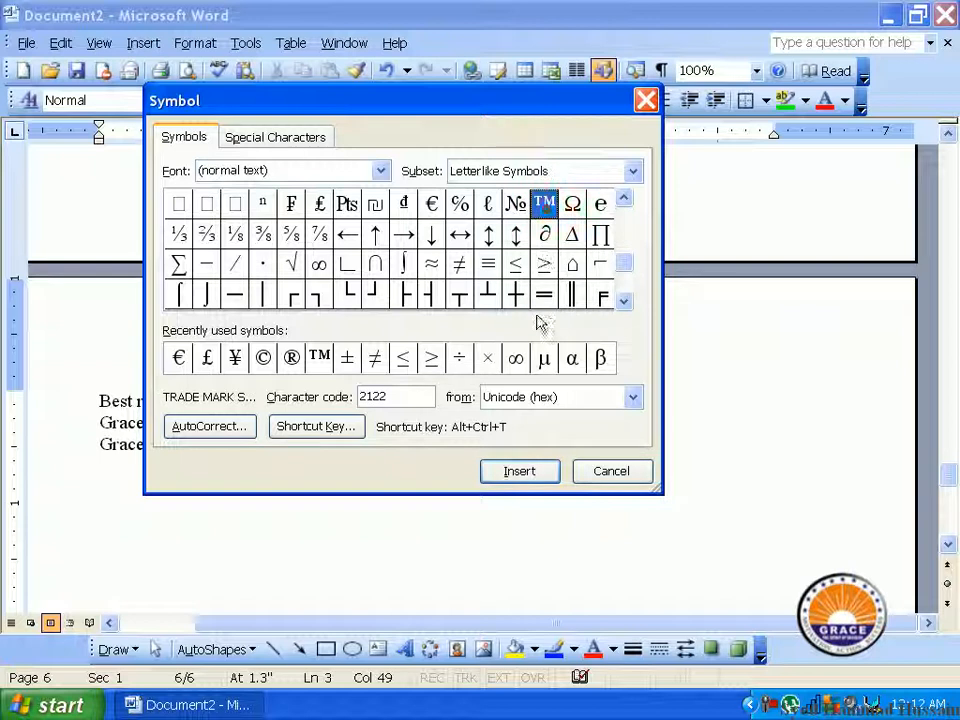
left_click(523, 472)
- Insert the box drawing character 2534, the plus-minus sign ±, the registered sign ® and the copyright sign © after the trademark sign
left_click_drag(455, 102, 465, 12)
left_click(497, 207)
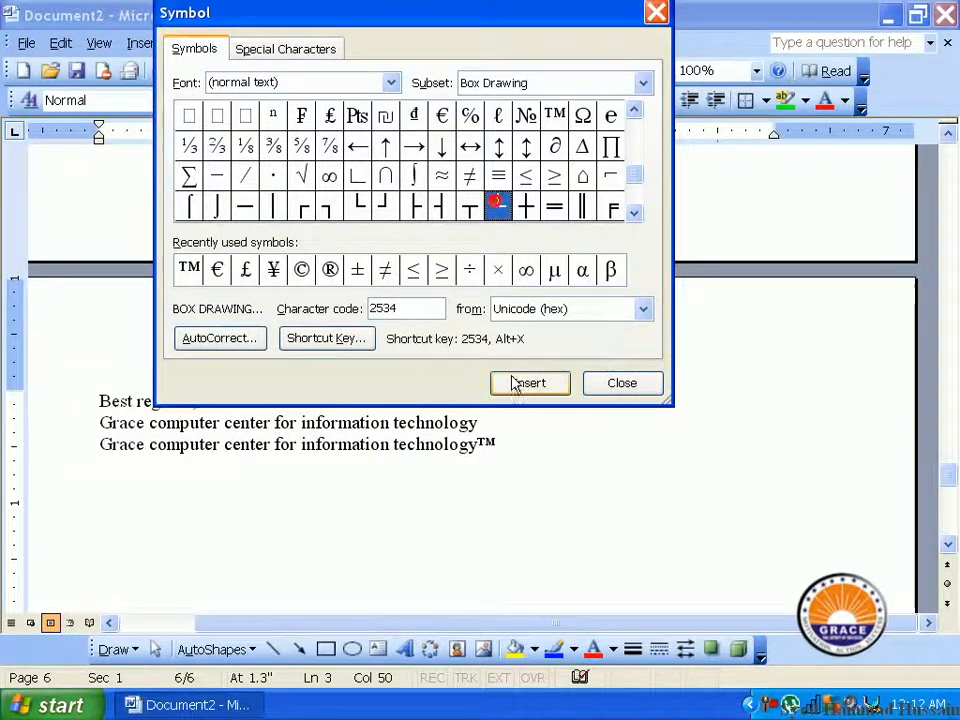
left_click(524, 384)
double_click(385, 269)
left_click(357, 269)
left_click(510, 384)
left_click(329, 269)
left_click(531, 385)
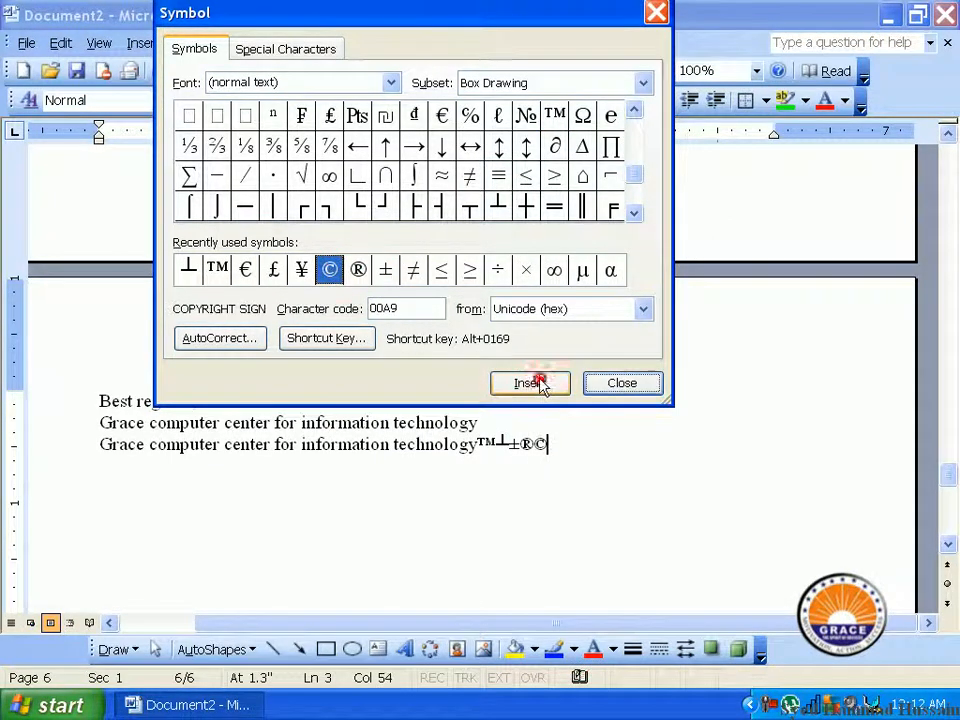
- Insert six more copyright signs at the end of the same line
left_click(540, 384)
left_click(538, 384)
left_click(538, 384)
left_click(538, 384)
left_click(538, 384)
left_click(538, 384)
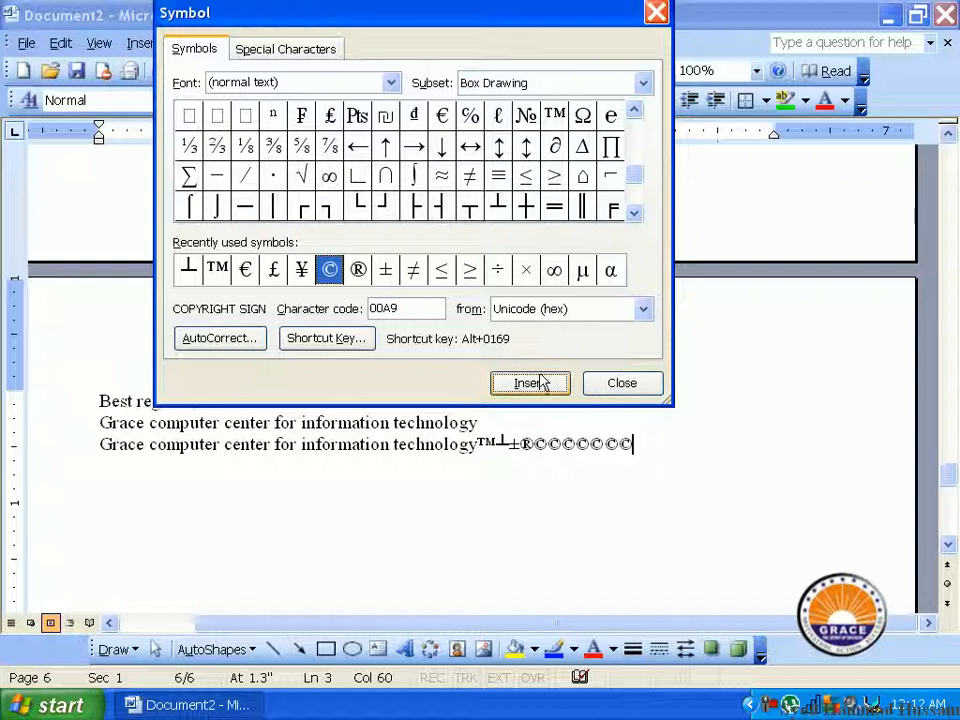
- Browse symbol subsets, including General Punctuation and Number Forms, and preview individual symbols such as the integral and the rightwards arrow
left_click(411, 180)
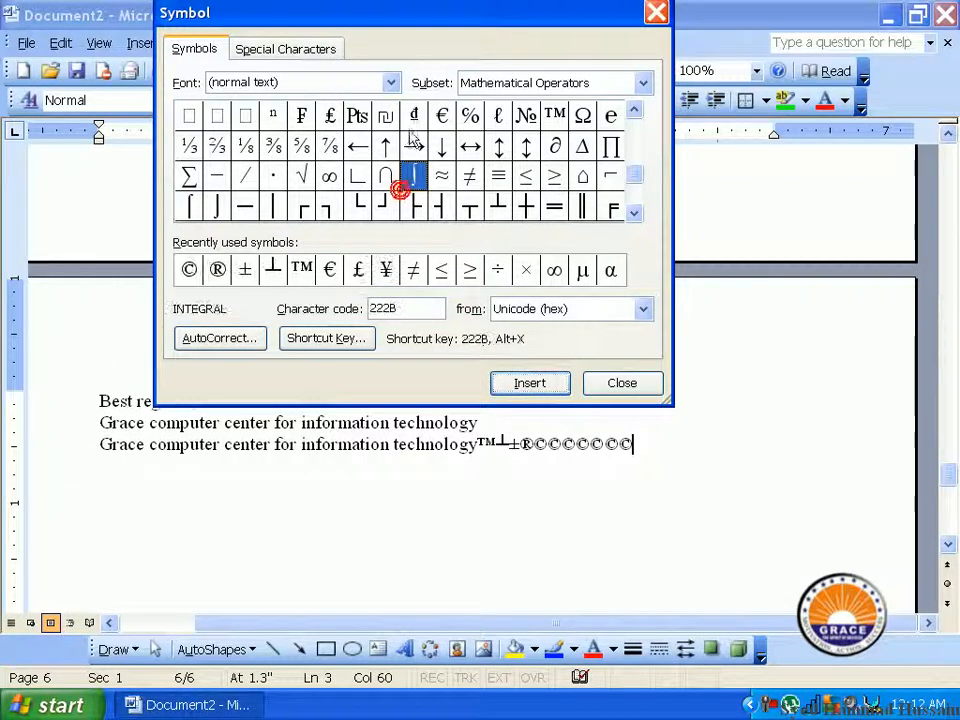
left_click(643, 83)
left_click(570, 149)
left_click(643, 83)
left_click(542, 178)
left_click(643, 83)
left_click(565, 104)
left_click(643, 82)
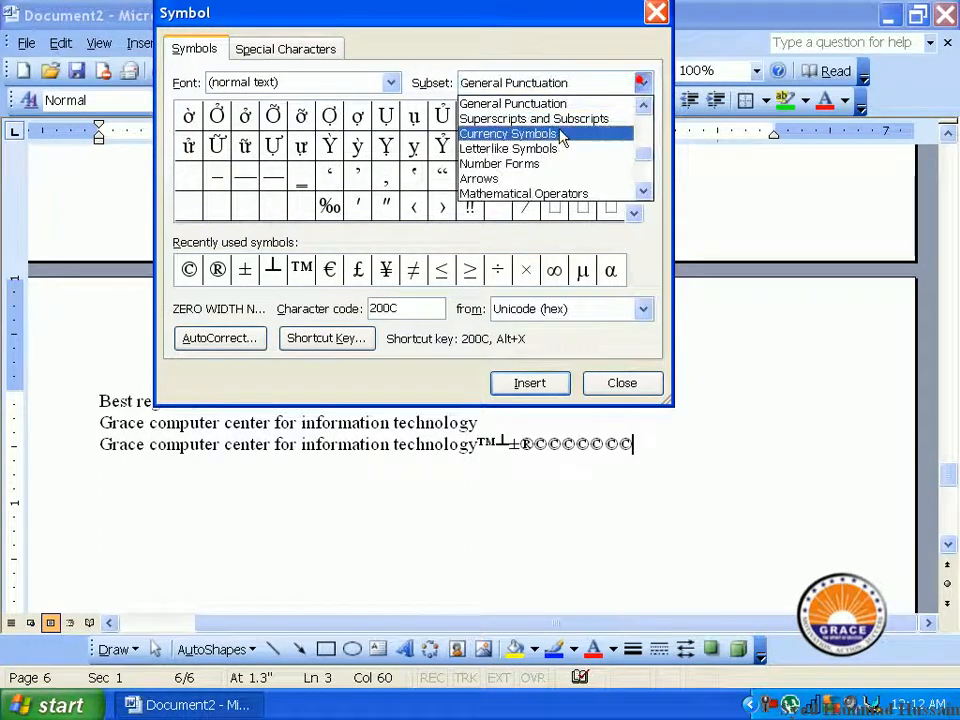
left_click(549, 163)
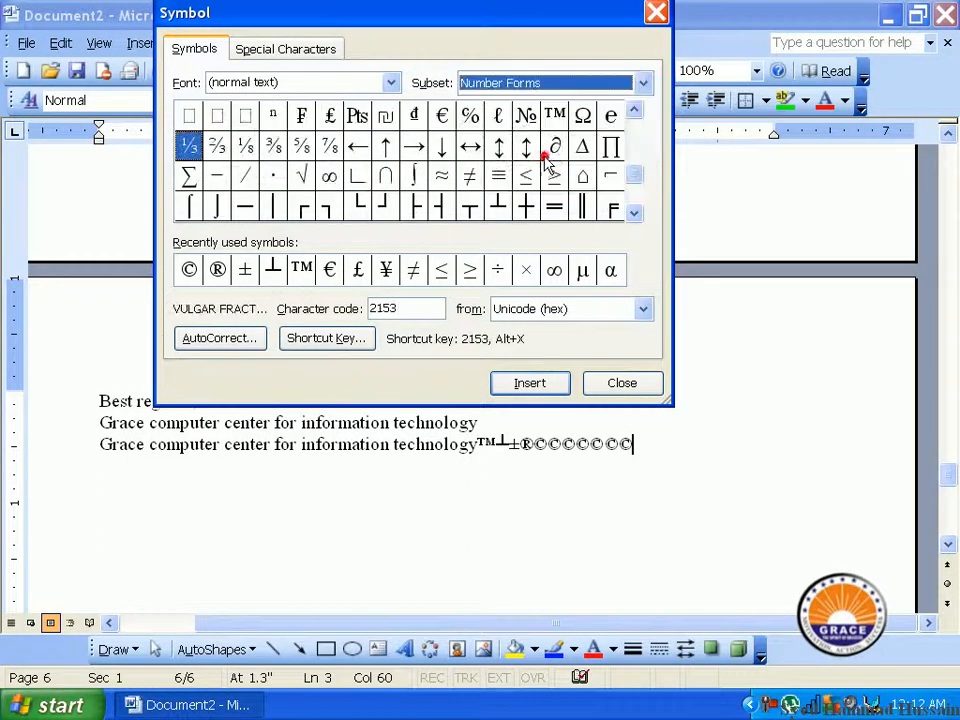
left_click(438, 181)
left_click(364, 204)
left_click(335, 174)
left_click(413, 147)
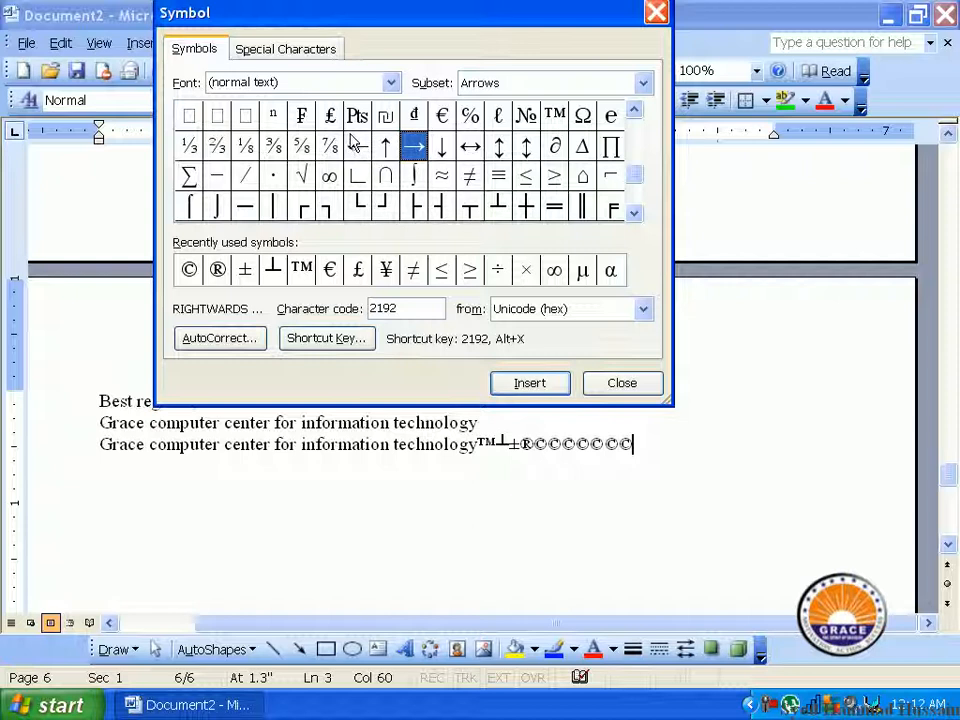
- Assign the shortcut Alt+Ctrl+S to the summation symbol ∑, saving it in Normal, and return to the document
left_click(189, 180)
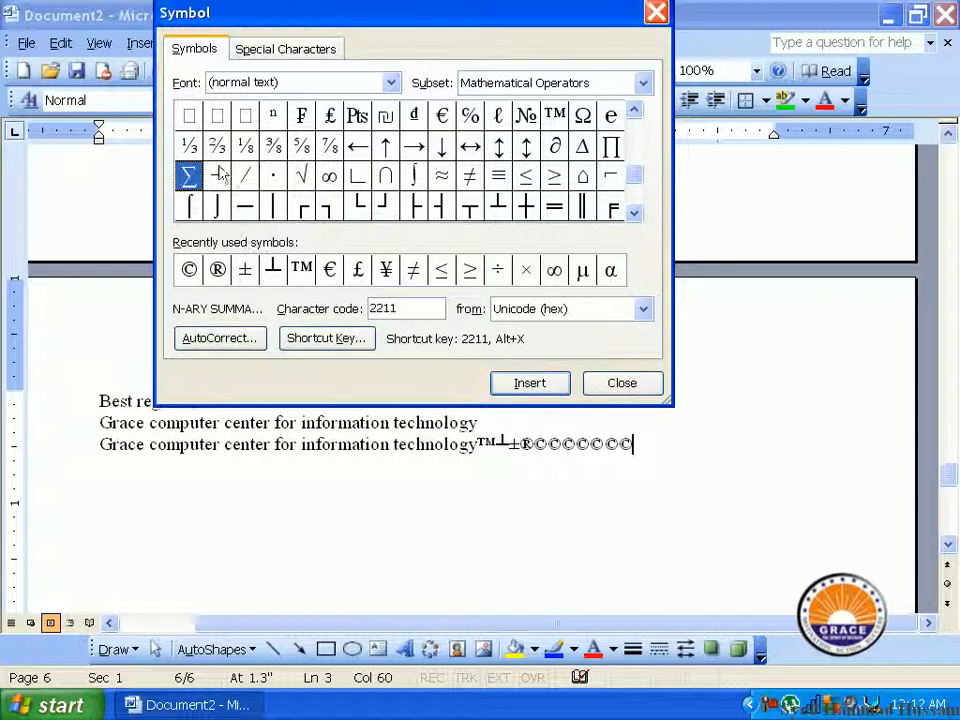
left_click(314, 340)
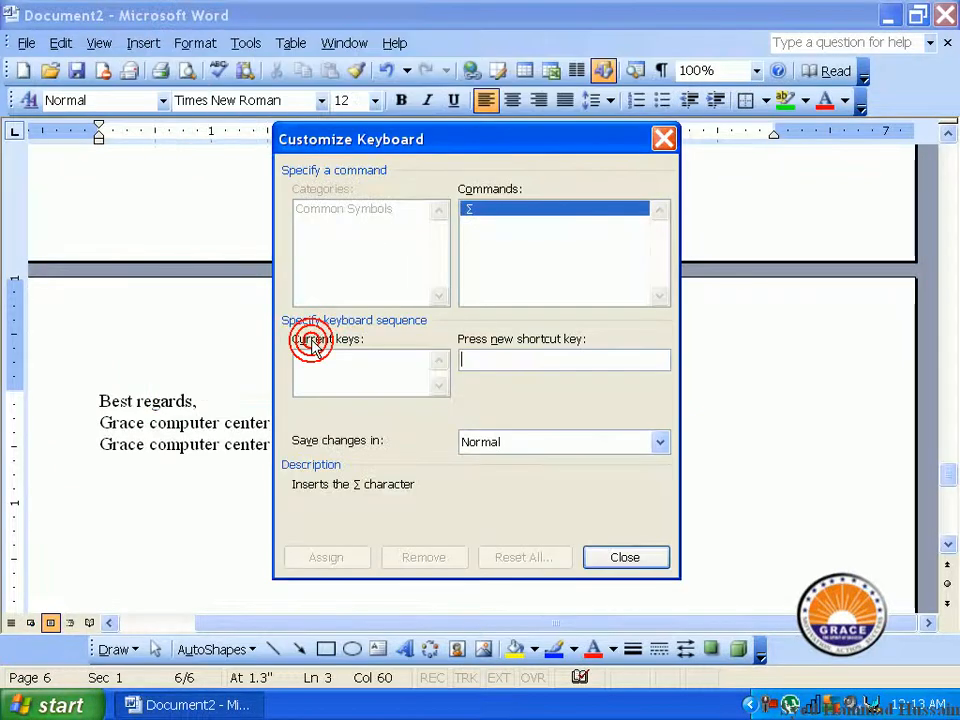
left_click_drag(439, 146, 349, 92)
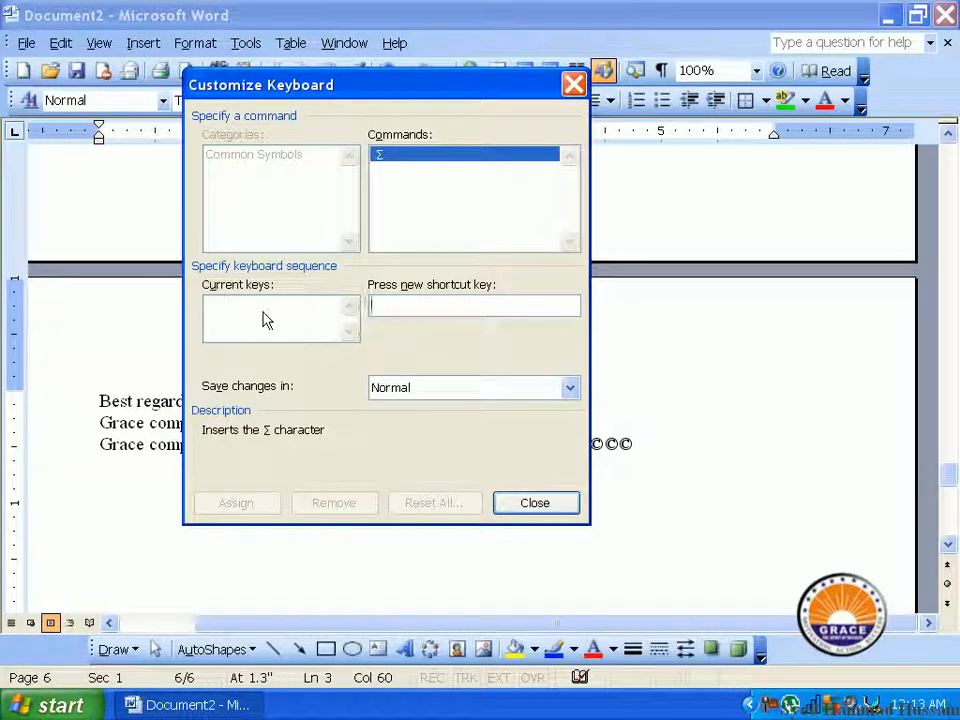
left_click(229, 318)
left_click(408, 307)
key("ctrl+alt+s")
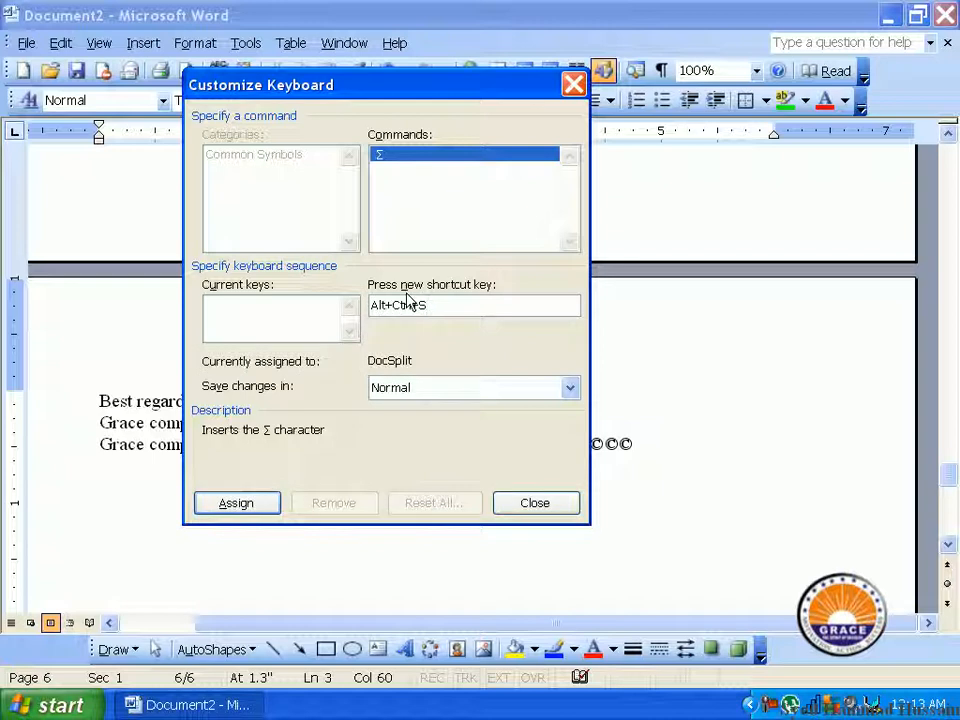
left_click(235, 507)
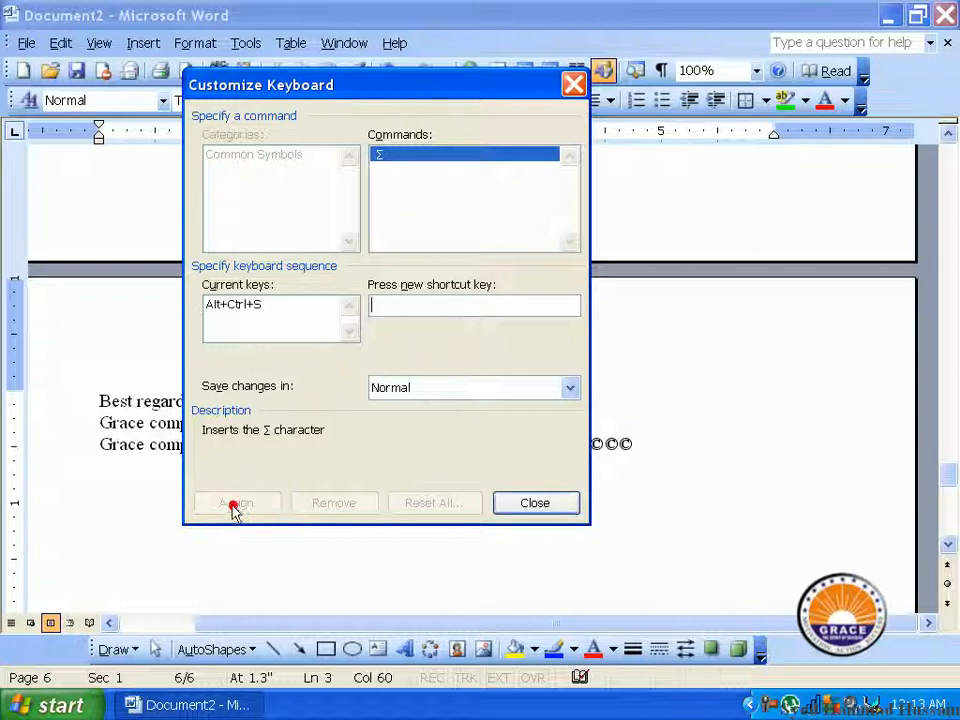
left_click(268, 304)
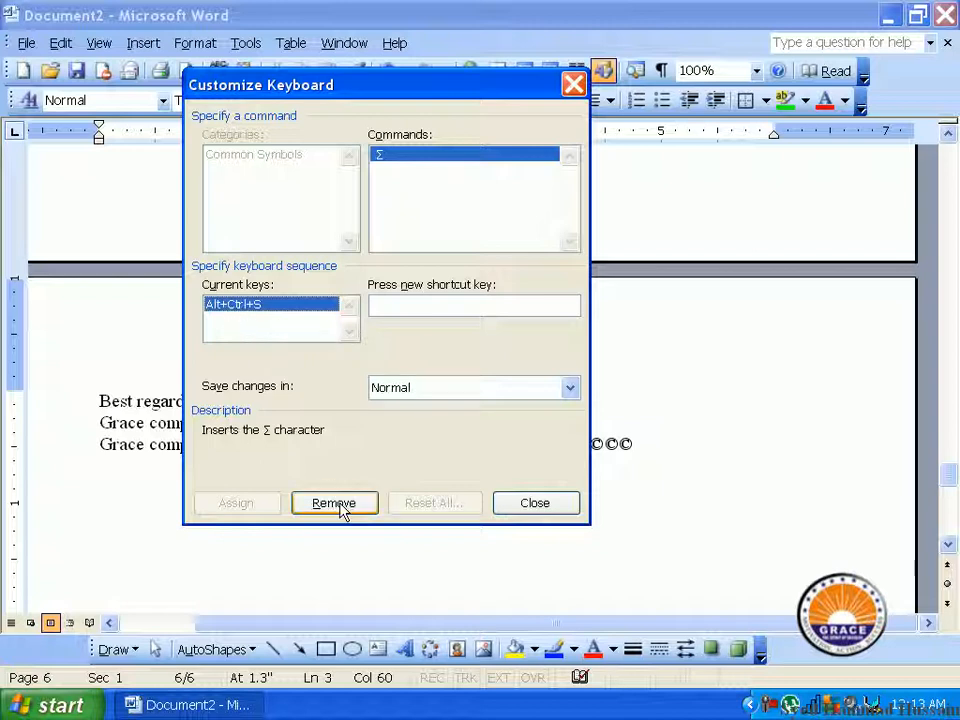
left_click(517, 506)
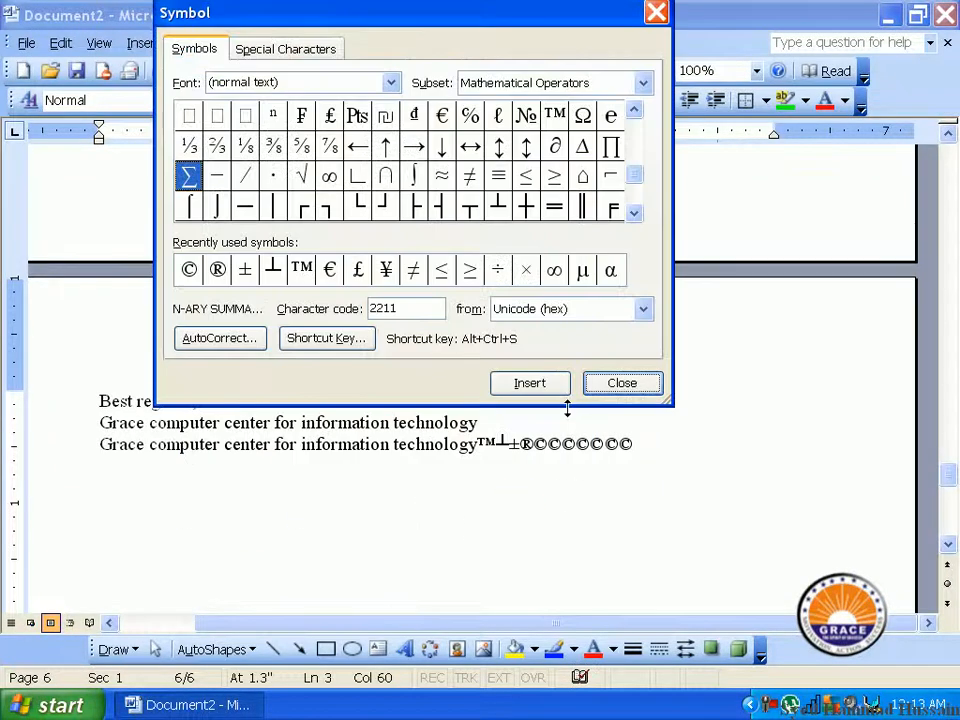
left_click(604, 385)
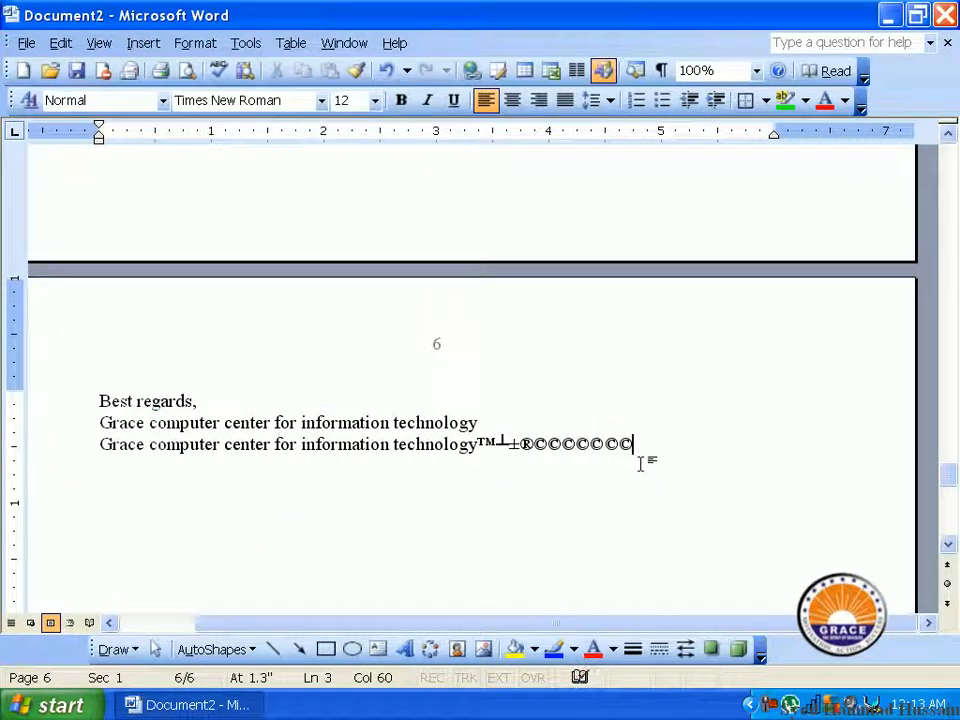
- Start a new line and fill nearly three lines with ∑ symbols using the assigned shortcut
key("Return")
type("ΣΣΣΣΣΣΣΣΣΣΣΣΣΣΣΣΣΣΣΣΣΣΣΣΣΣΣΣΣΣΣΣΣΣΣΣΣΣΣΣΣΣΣΣΣΣΣΣΣΣΣΣΣΣΣΣΣΣΣΣΣΣΣΣΣΣΣΣΣΣΣΣΣΣΣΣΣΣΣΣΣΣΣΣΣΣΣΣΣΣΣΣΣΣΣΣΣΣΣΣΣΣΣΣΣΣΣΣΣΣΣΣΣΣΣΣΣΣΣΣΣΣΣΣΣΣΣΣΣΣΣΣΣΣΣΣΣΣΣΣΣ")
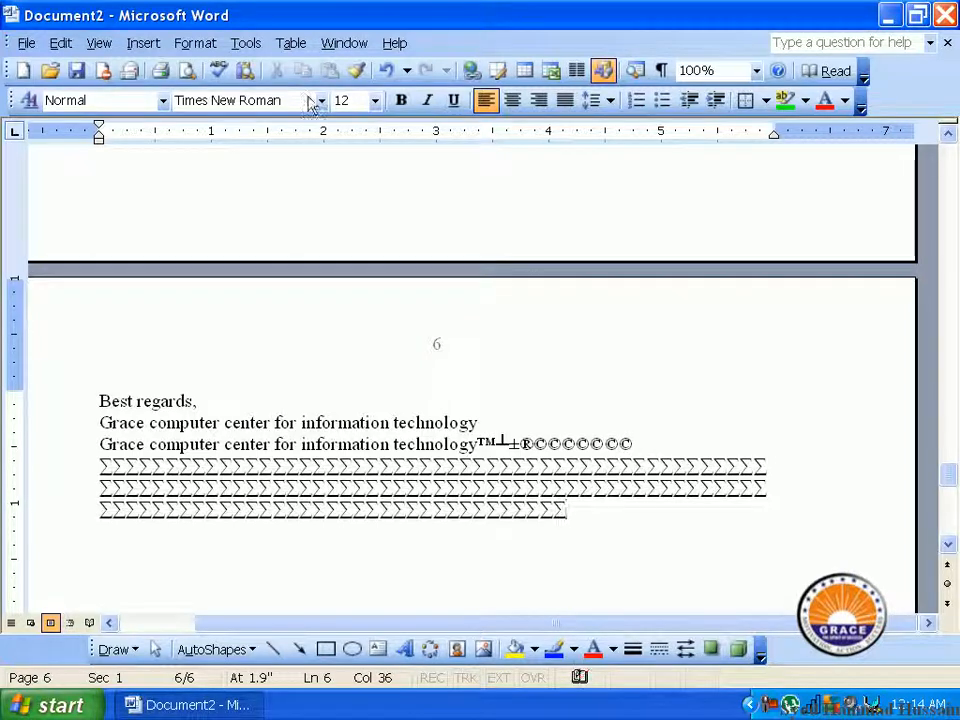
- Check which shortcut key is currently assigned to the euro sign among the recently used symbols
left_click(185, 45)
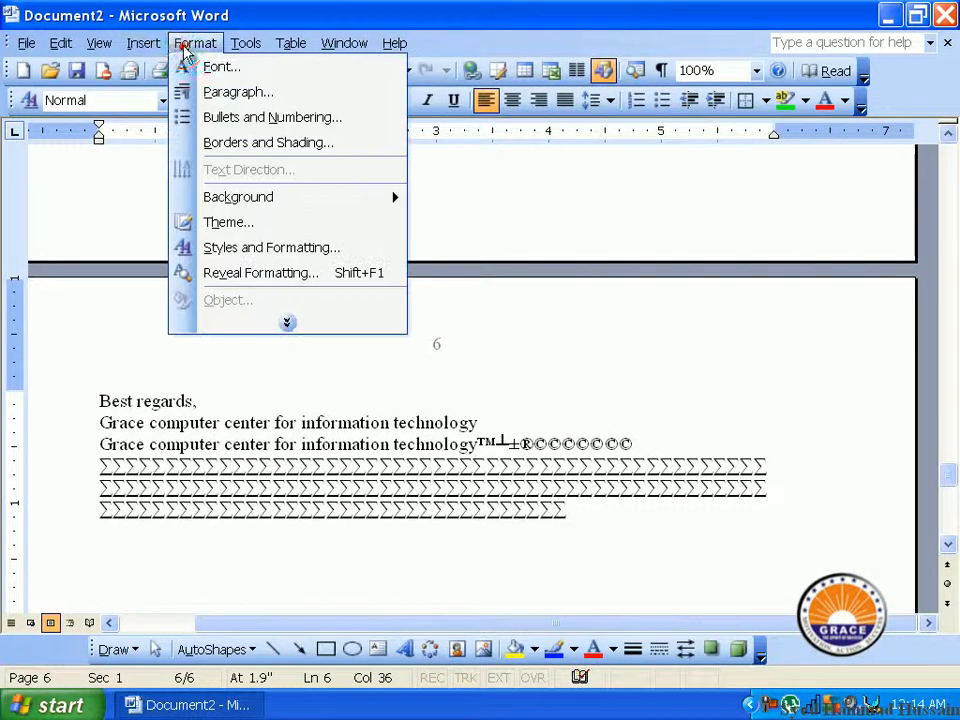
left_click(312, 323)
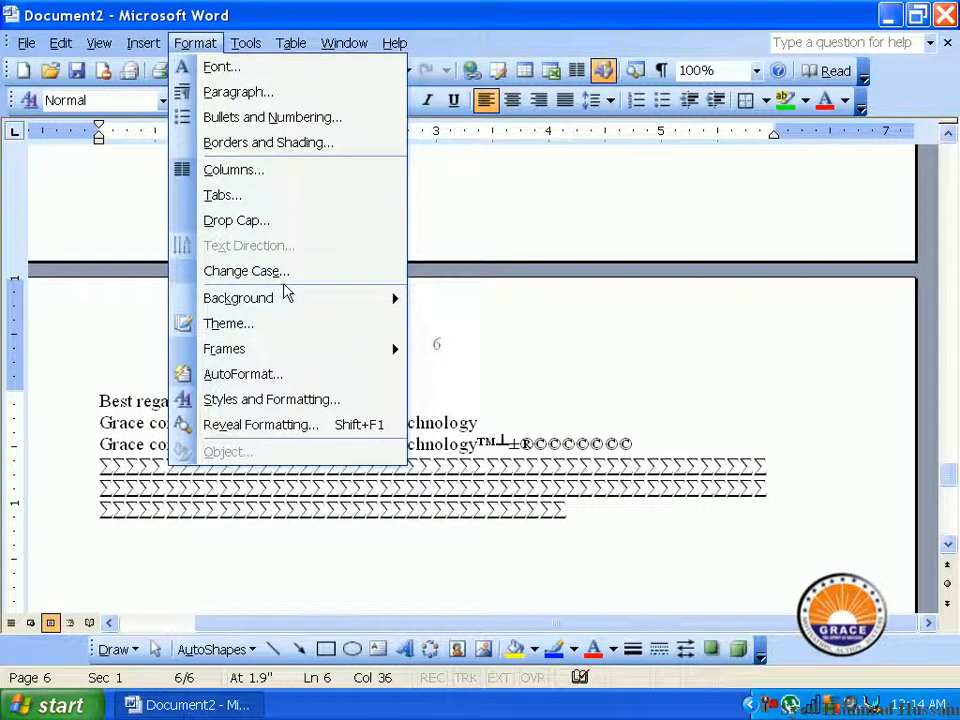
left_click(140, 43)
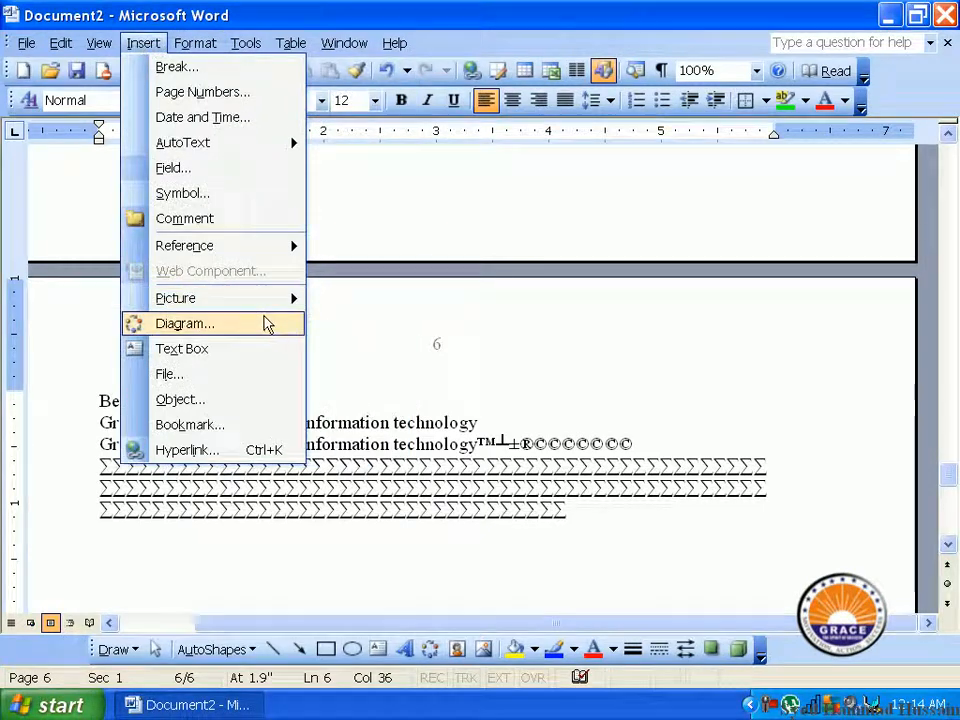
mouse_move(262, 316)
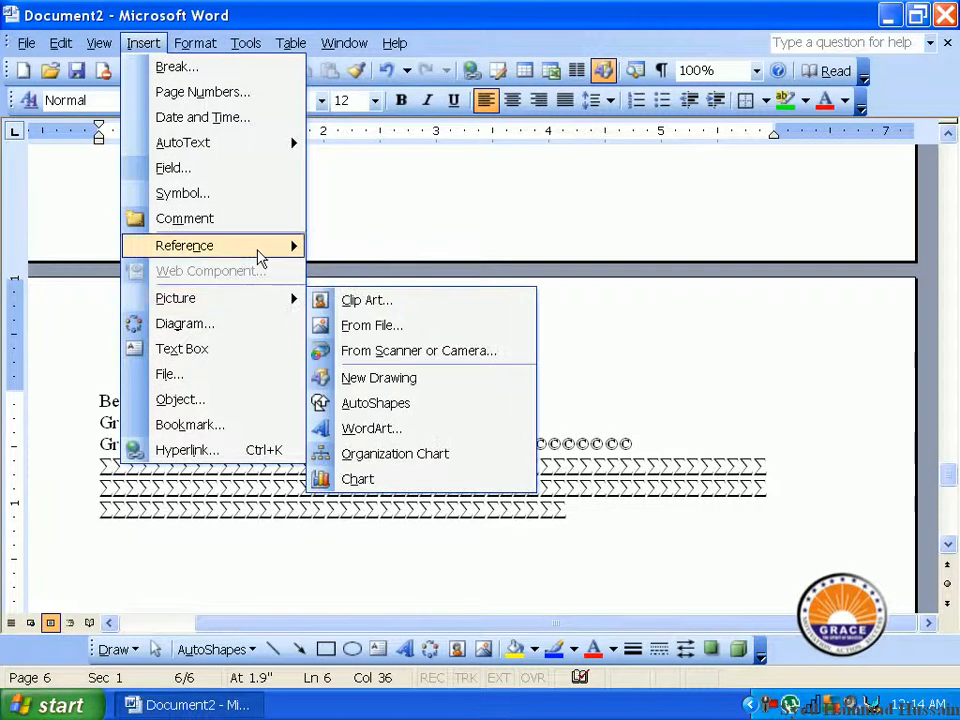
left_click(270, 193)
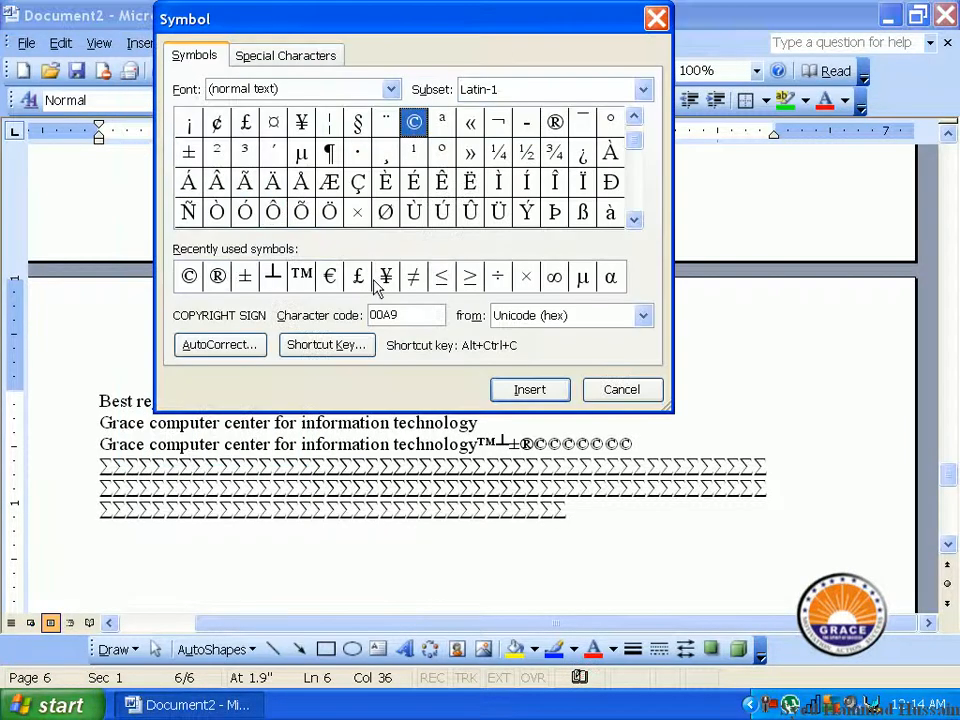
left_click(329, 280)
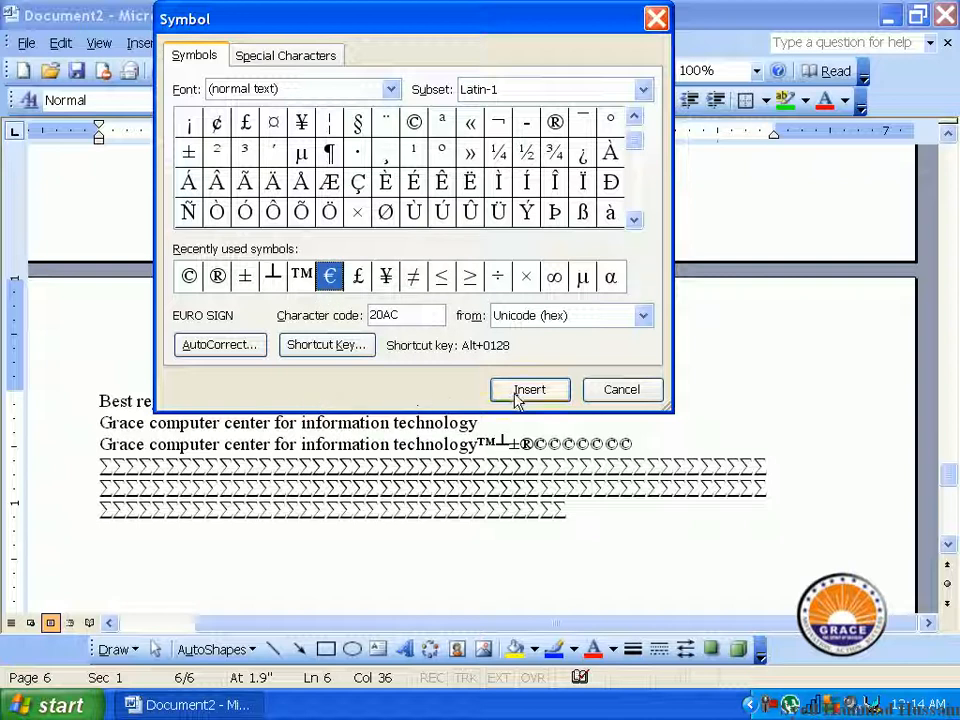
left_click(327, 346)
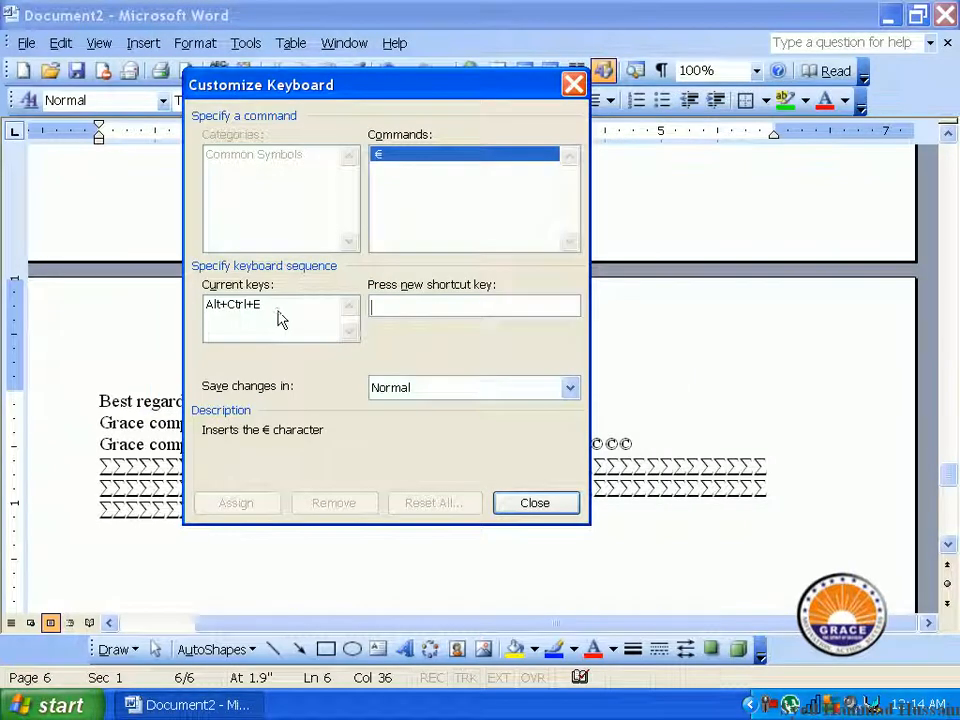
left_click(524, 503)
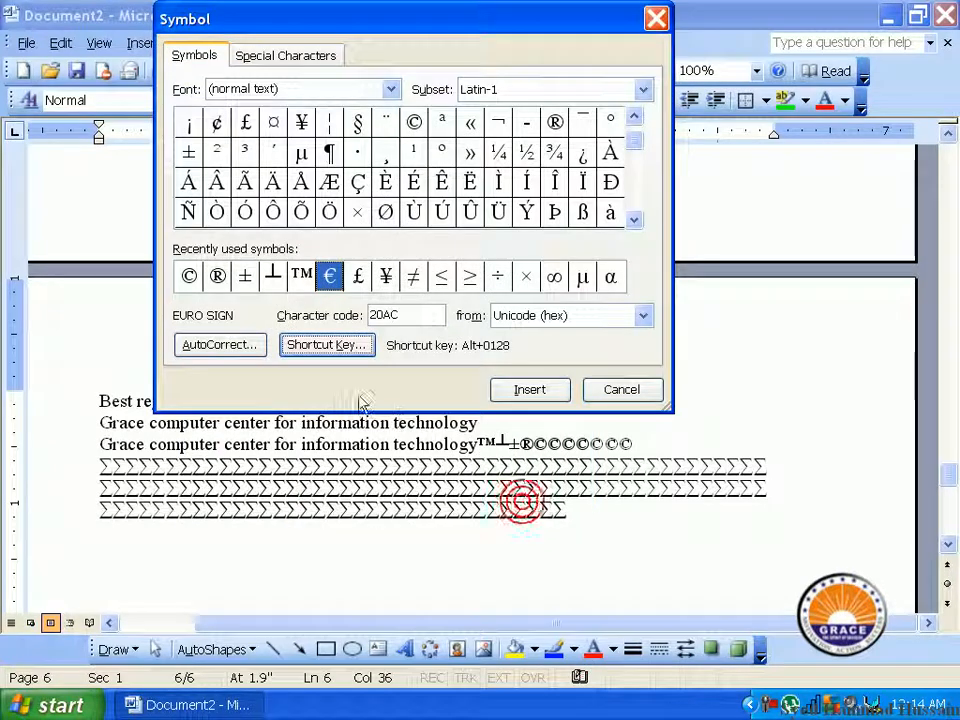
- Assign the shortcut Ctrl+I to the infinity symbol ∞, saving it in Normal, and return to the document
left_click(553, 278)
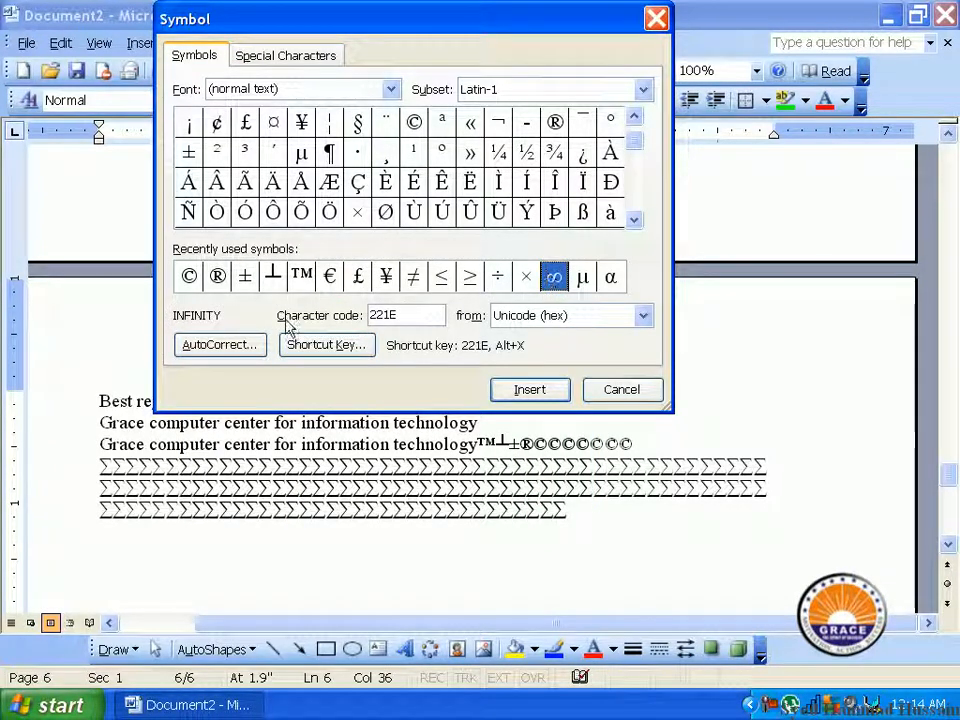
left_click(324, 350)
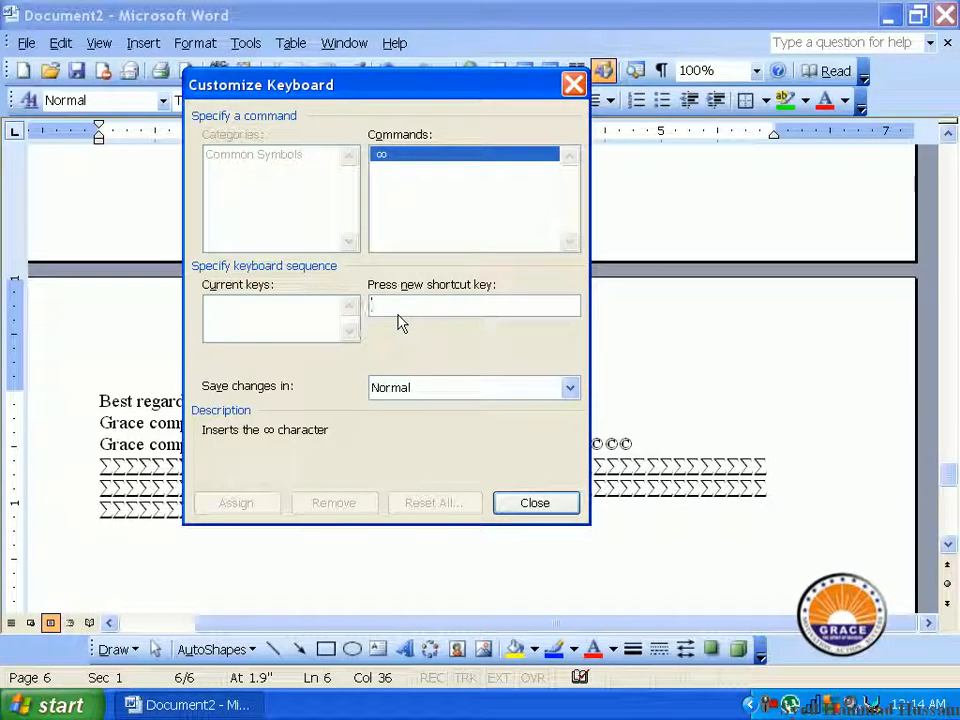
key("ctrl+i")
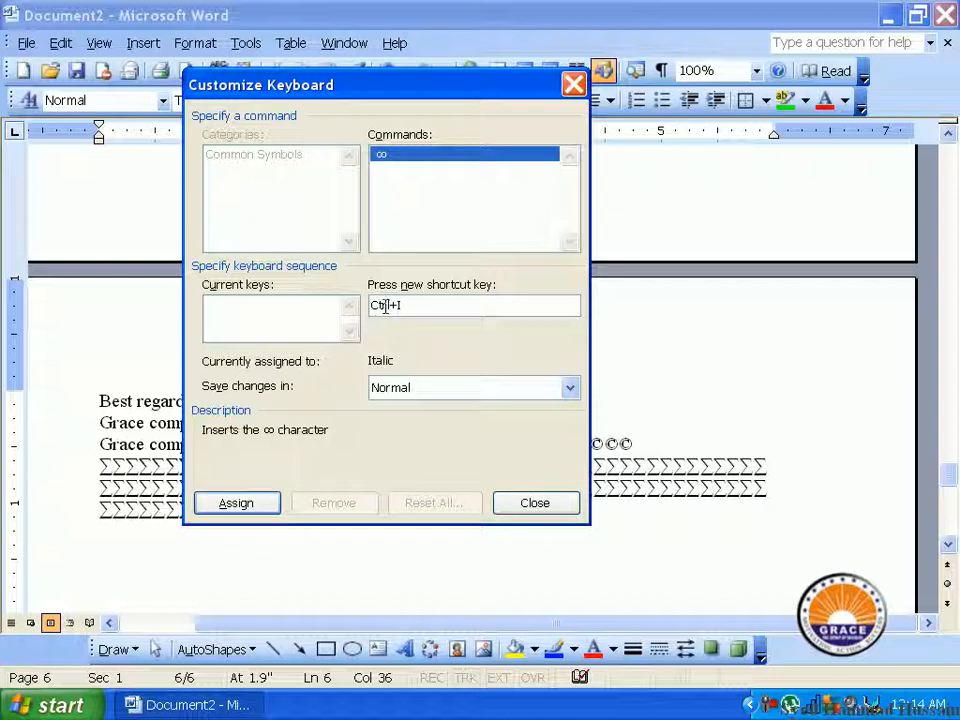
left_click(234, 504)
left_click(548, 507)
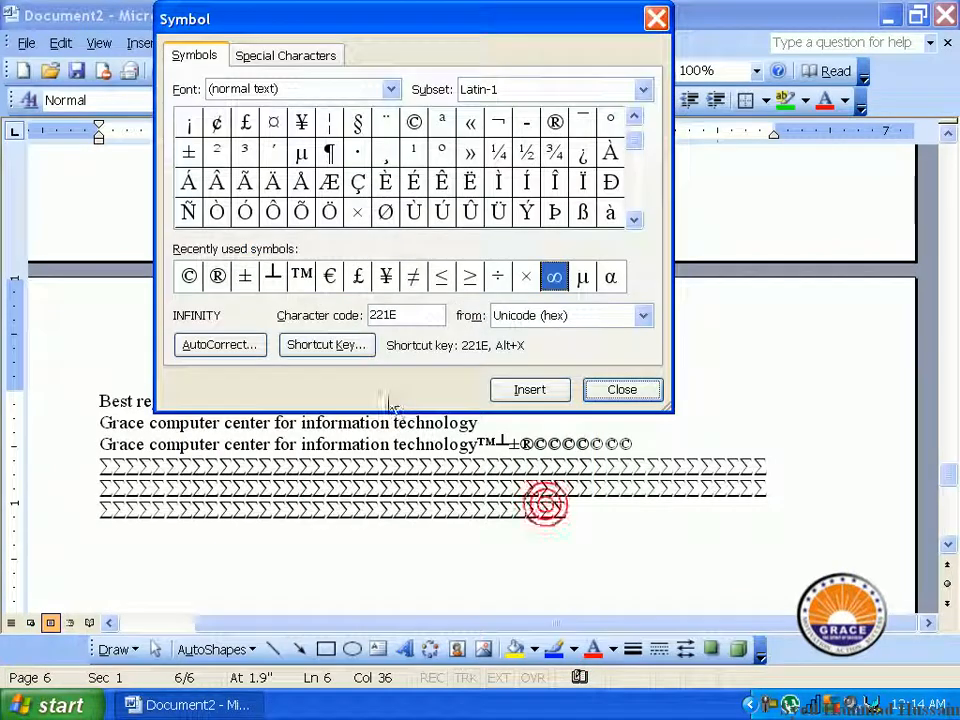
left_click(590, 390)
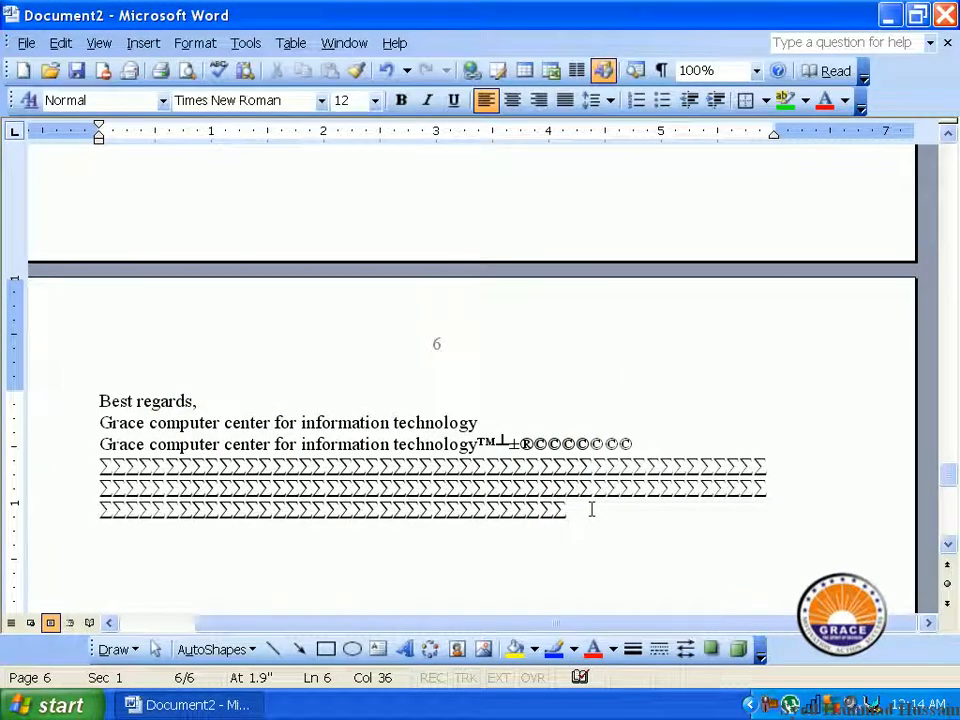
- Fill the rest of the last ∑ line and nearly all of the following line with ∞ symbols using the assigned shortcut
key("ctrl+i")
key("ctrl+i")
key("ctrl+i")
key("ctrl+i")
key("ctrl+i")
key("ctrl+i")
key("ctrl+i")
key("ctrl+i")
key("ctrl+i")
key("ctrl+i")
key("ctrl+i")
key("ctrl+i")
key("ctrl+i")
key("ctrl+i")
key("ctrl+i")
key("ctrl+i")
key("ctrl+i")
key("ctrl+i")
key("ctrl+i")
key("ctrl+i")
key("ctrl+i")
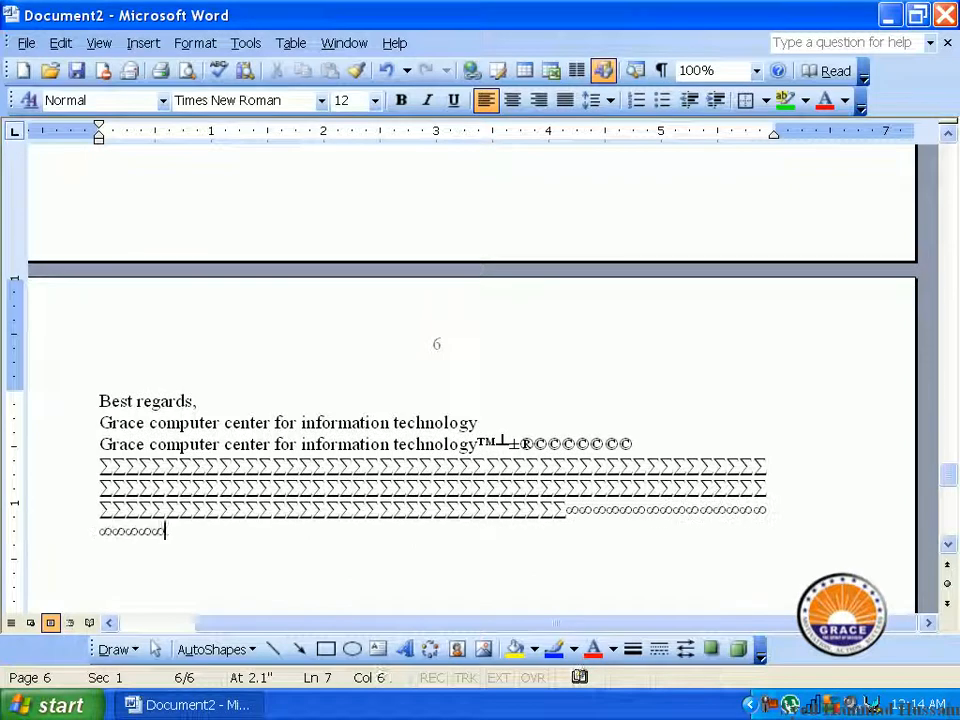
key("ctrl+i")
key("ctrl+i")
key("ctrl+i")
key("ctrl+i")
key("ctrl+i")
key("ctrl+i")
key("ctrl+i")
key("ctrl+i")
key("ctrl+i")
key("ctrl+i")
key("ctrl+i")
key("ctrl+i")
key("ctrl+i")
key("ctrl+i")
key("ctrl+i")
key("ctrl+i")
key("ctrl+i")
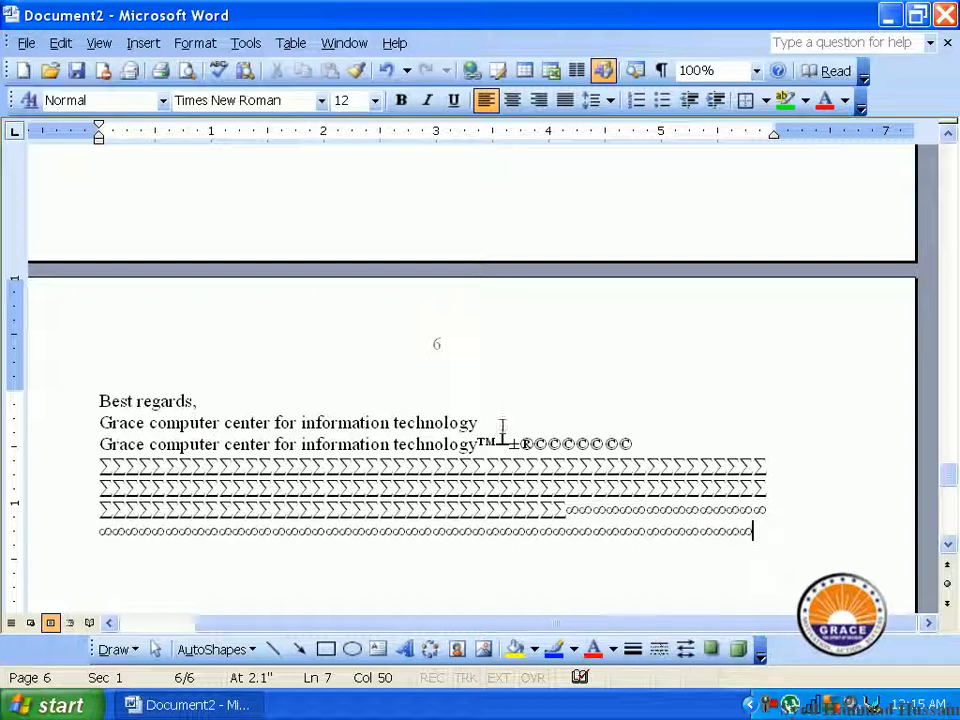
- Replace "hnology" at the end of the first Grace computer center line with just over three lines of ∞ symbols
left_click_drag(480, 423, 415, 423)
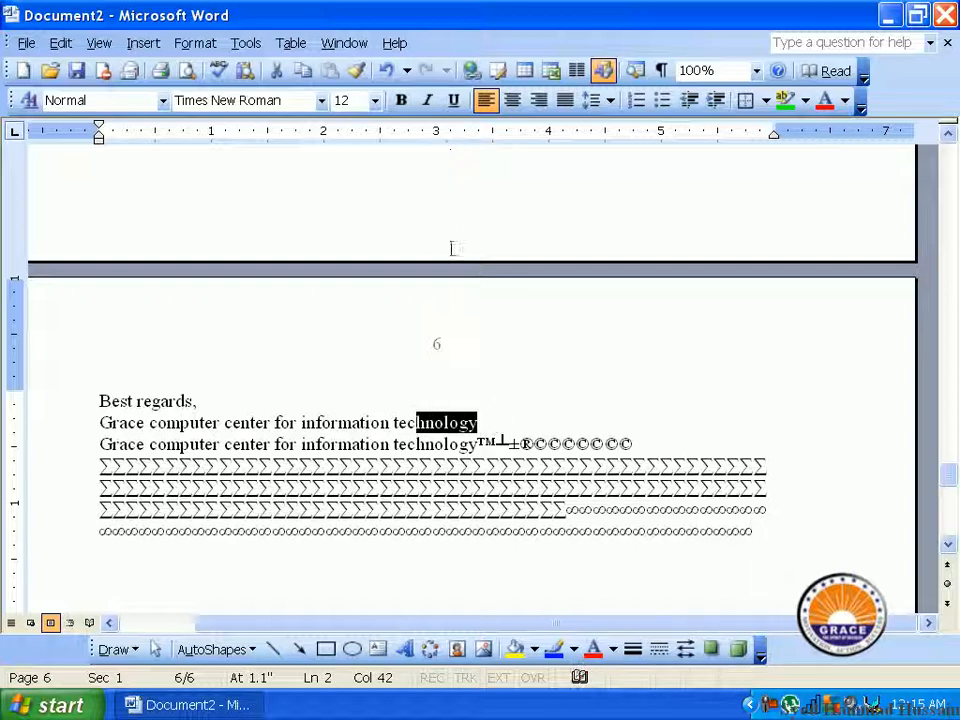
key("Delete")
type("∞∞∞∞∞∞∞∞∞∞∞∞∞∞∞∞∞∞∞∞∞∞∞∞∞∞∞∞∞∞∞∞∞∞∞∞∞∞∞∞∞∞∞∞∞∞∞∞∞∞∞∞∞∞∞∞∞∞∞∞∞∞∞∞∞∞∞∞∞∞∞∞∞∞∞∞∞∞∞∞∞∞∞∞∞∞∞∞∞∞∞∞∞∞∞∞∞∞∞∞∞∞∞∞∞∞∞∞∞∞∞∞∞∞∞∞∞∞∞∞∞∞∞∞∞∞∞∞∞∞∞∞∞∞∞∞∞∞∞∞")
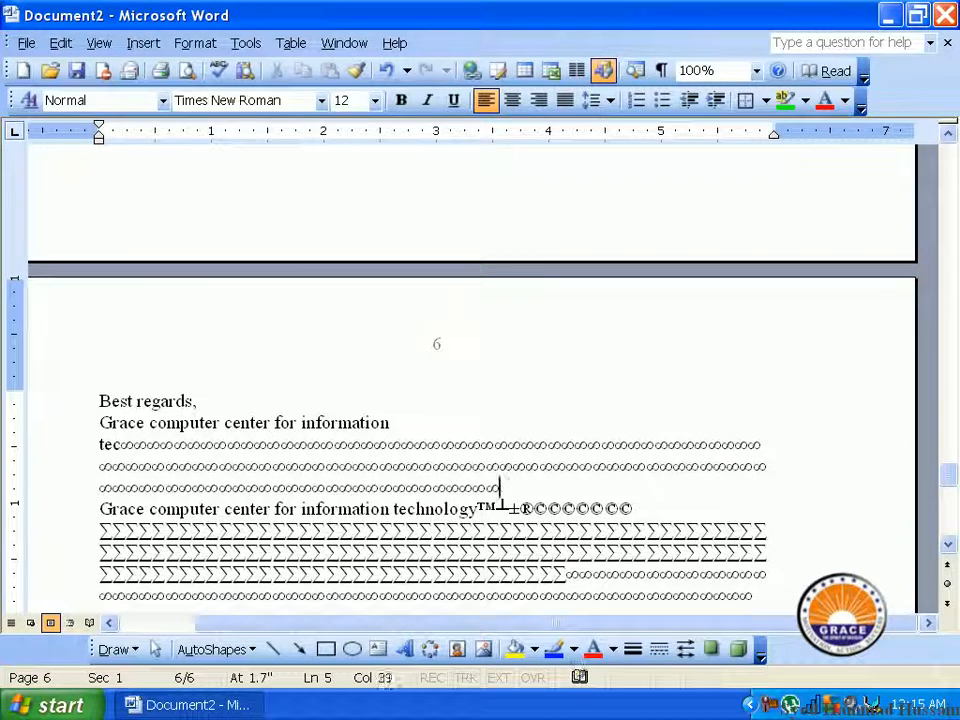
type("∞∞∞∞∞∞∞∞∞∞∞∞∞∞∞∞∞∞∞∞∞∞∞∞∞∞∞∞∞∞∞∞∞∞∞∞∞∞∞∞∞∞∞∞∞∞∞∞∞∞∞∞∞∞∞∞∞∞∞")
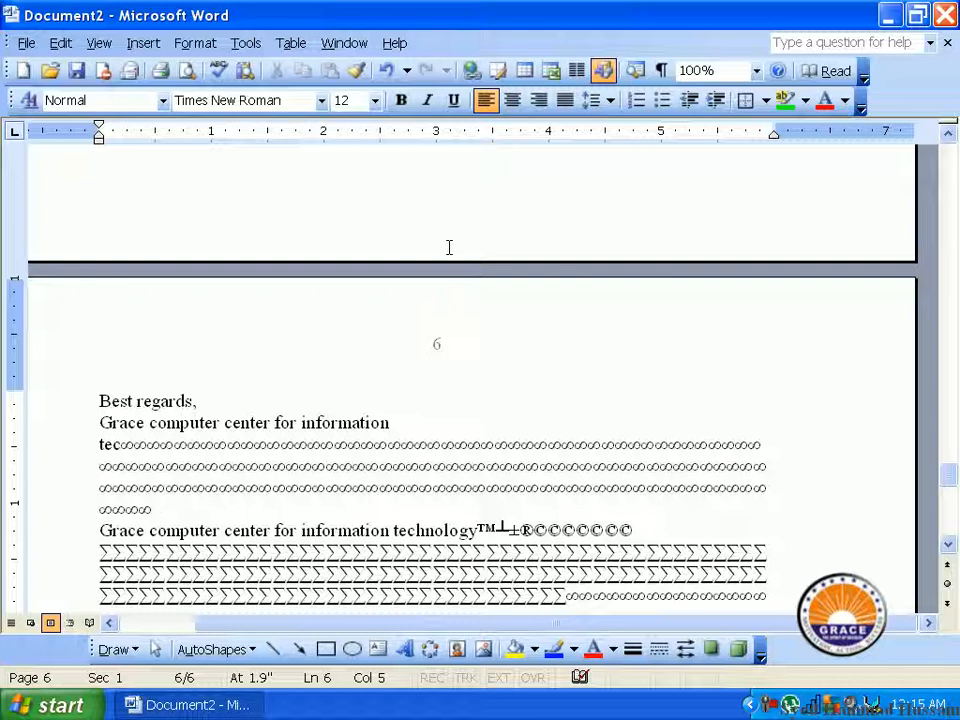
- Remove the Ctrl+I shortcut from the infinity symbol ∞ and return to the document
left_click(195, 43)
mouse_move(143, 43)
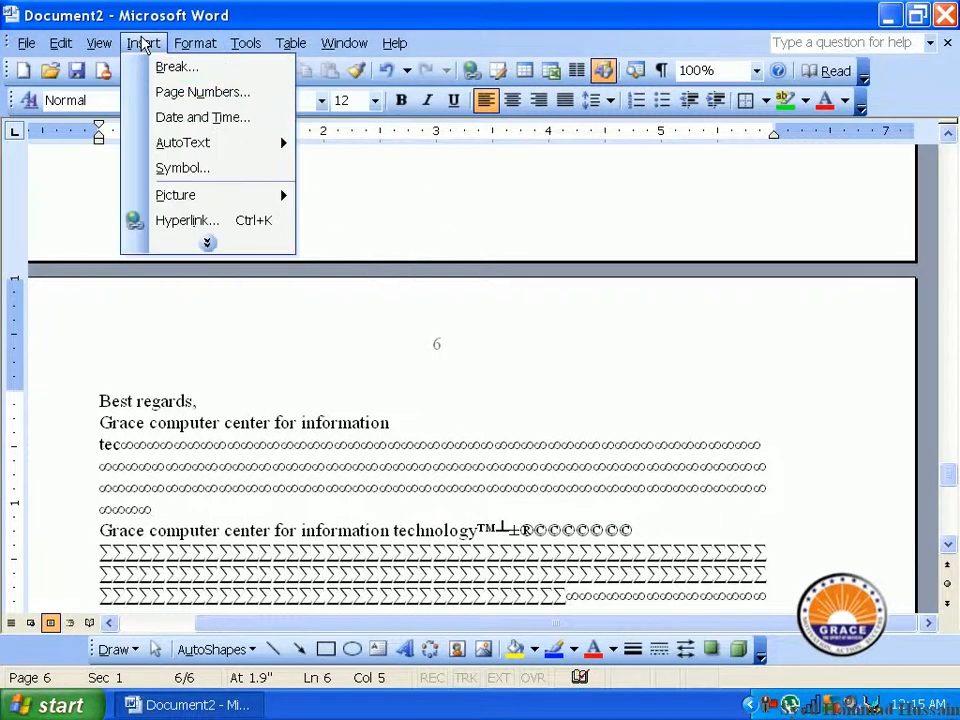
left_click(272, 168)
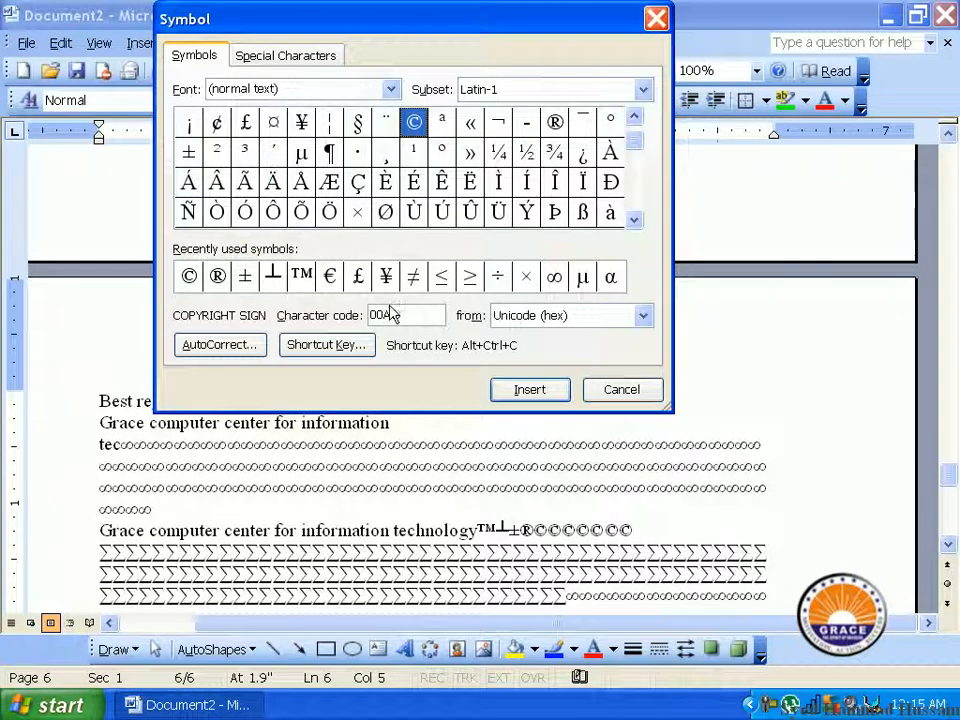
left_click(555, 278)
left_click(343, 345)
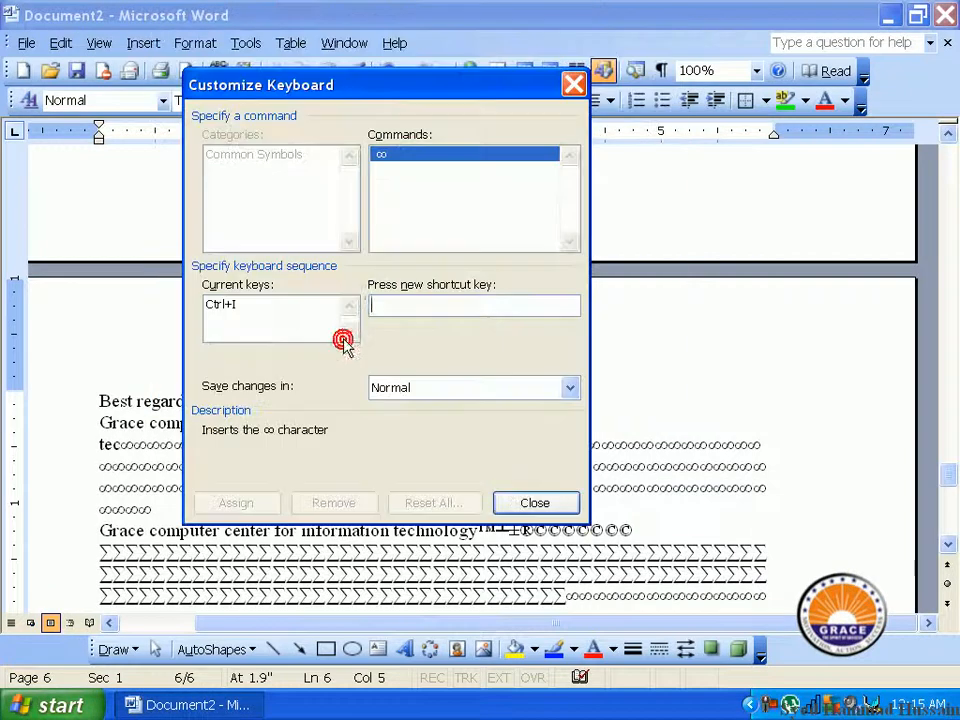
left_click(241, 305)
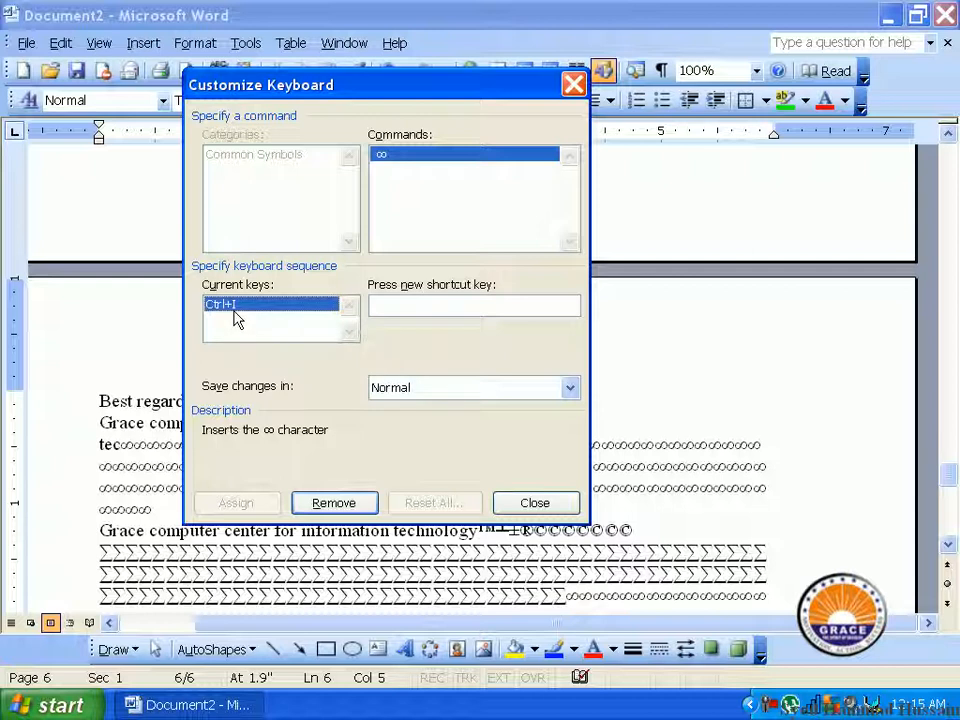
left_click(338, 508)
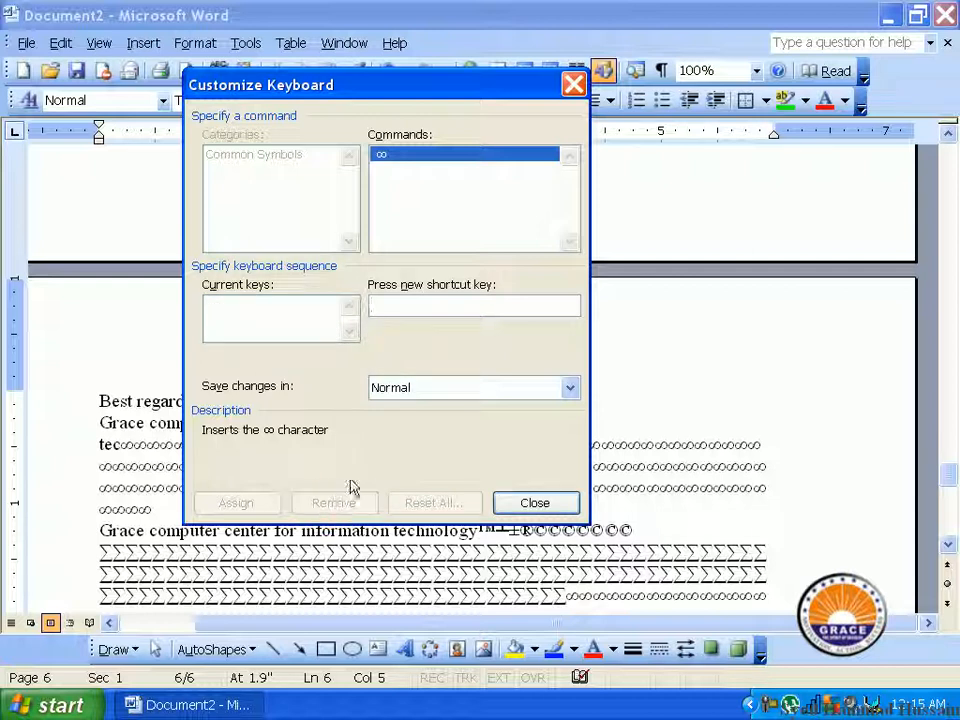
left_click(556, 504)
left_click(600, 392)
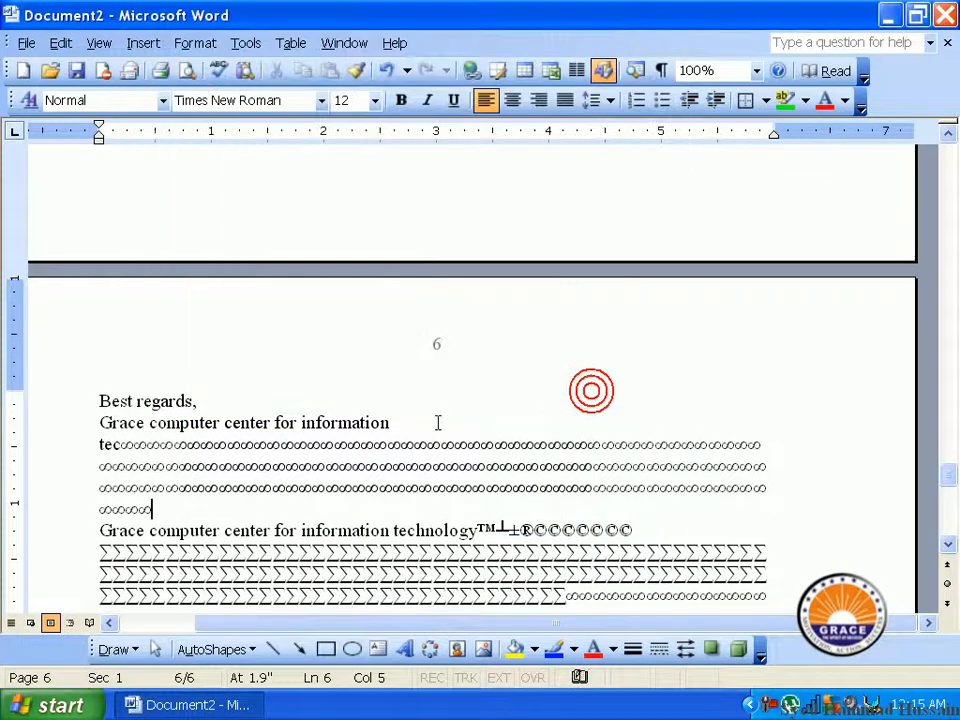
- Try to toggle italic on "formation" in the first Grace computer center line
left_click_drag(441, 422, 318, 422)
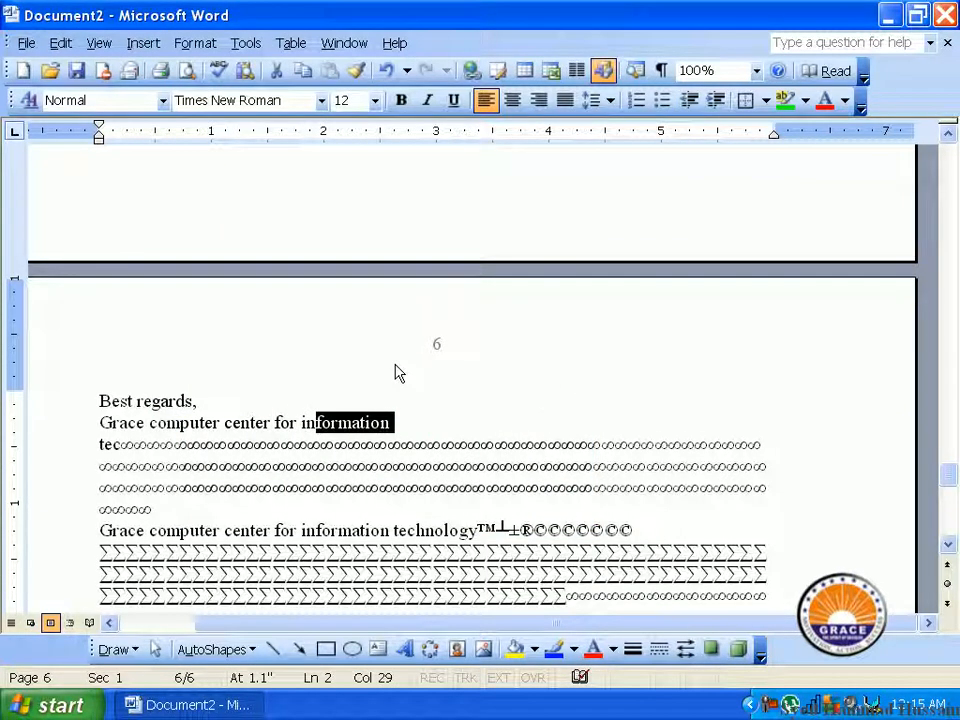
key("ctrl+i")
key("ctrl+i")
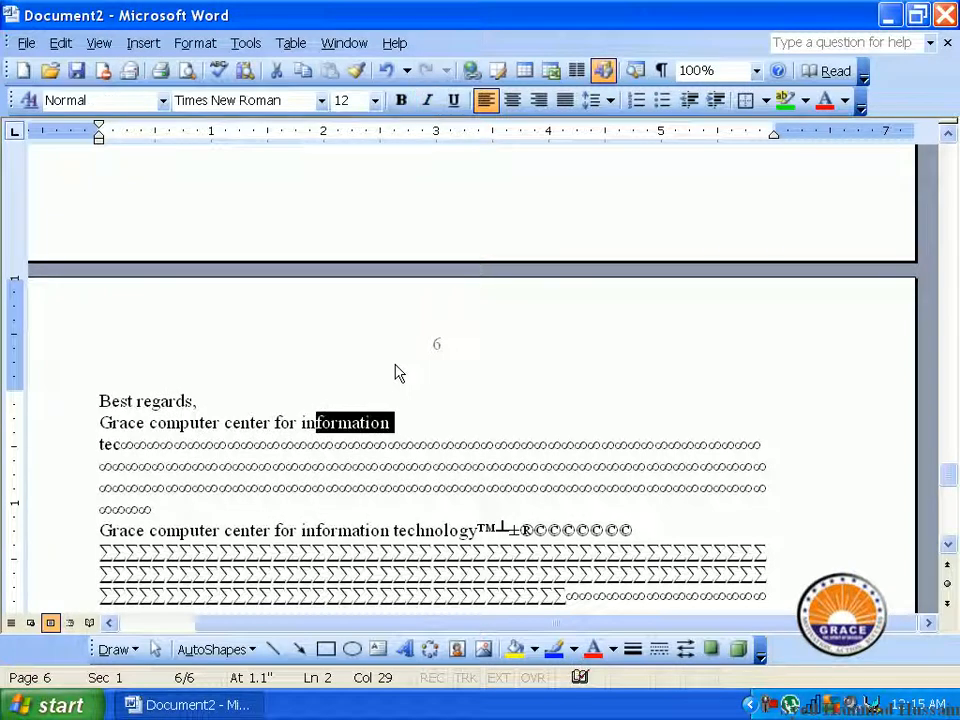
- Insert a comment on the run of ∞ symbols after "tec" and fill it with about three lines of random placeholder letters
left_click(480, 442)
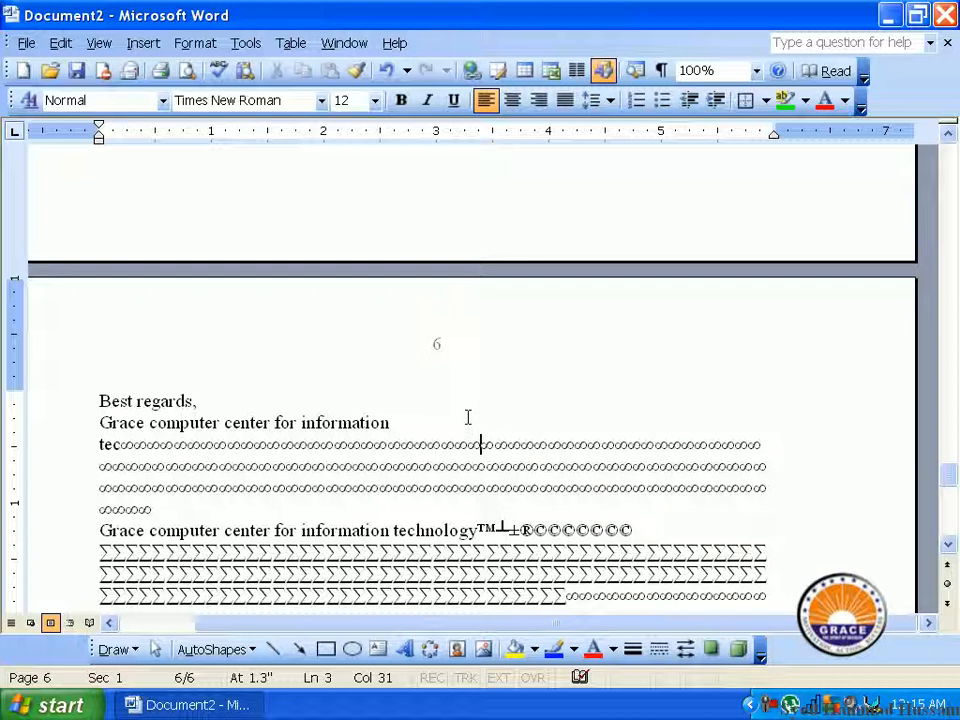
left_click(143, 43)
left_click(209, 242)
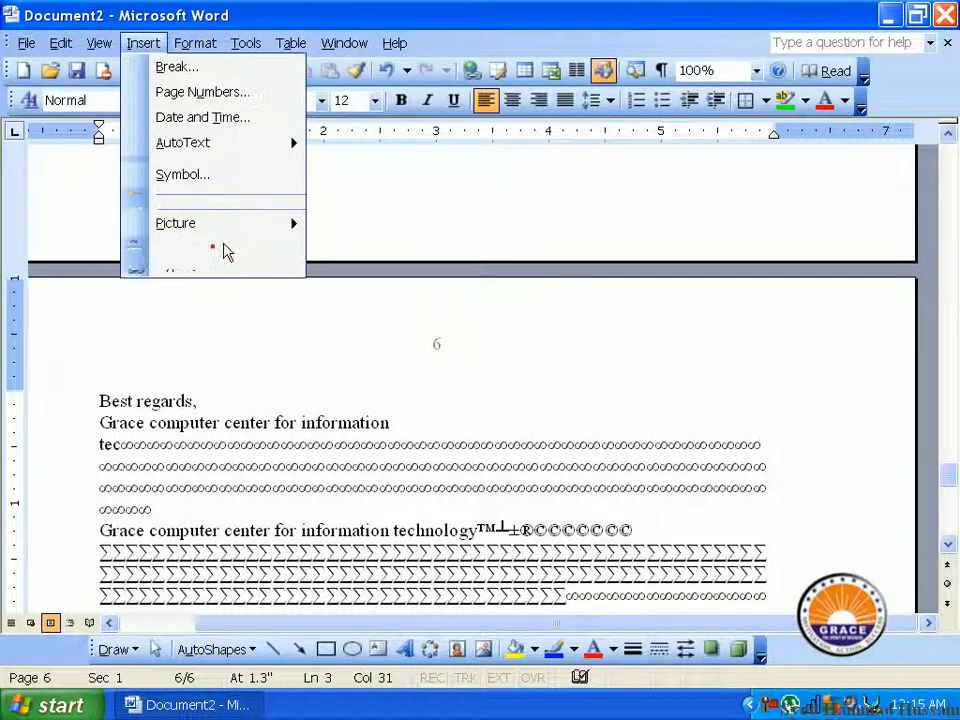
left_click(227, 229)
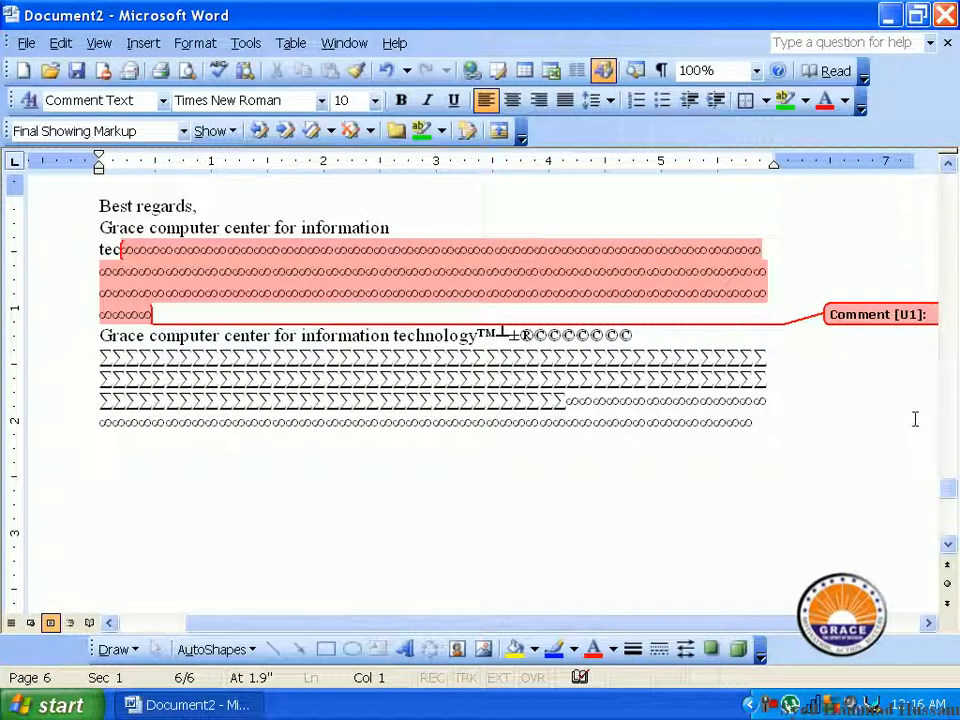
type("hljhhhjhkhsejhfkkhk")
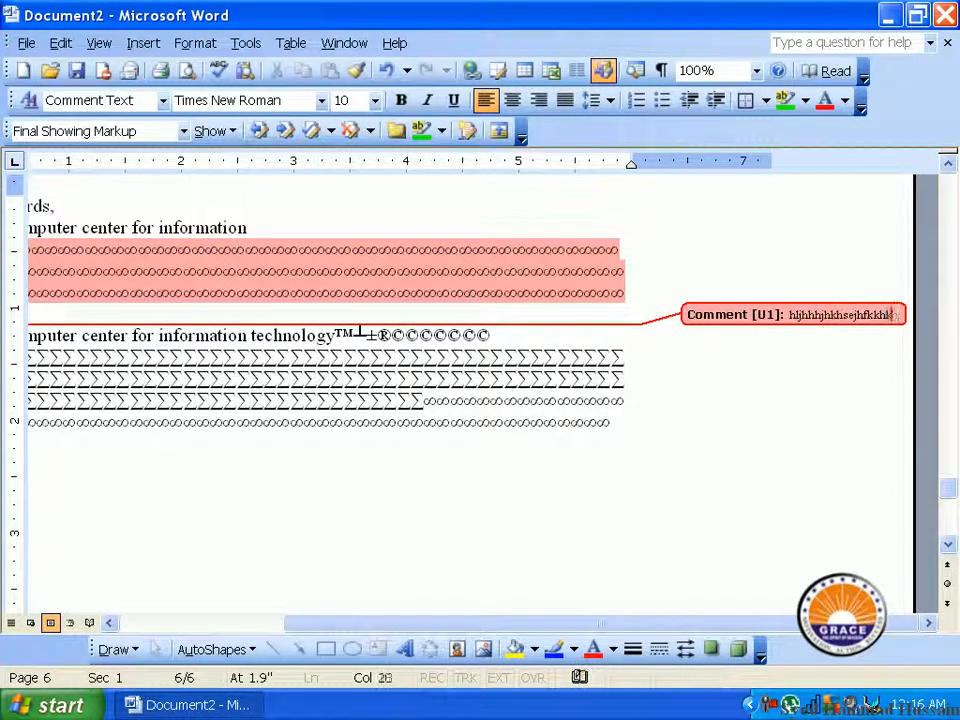
type("hkjfkjhjkhkjsfhkhsjhkshkjhfhfjkhfsjkjhjkfshjshfsjkfhjkkhkjhkhkjh")
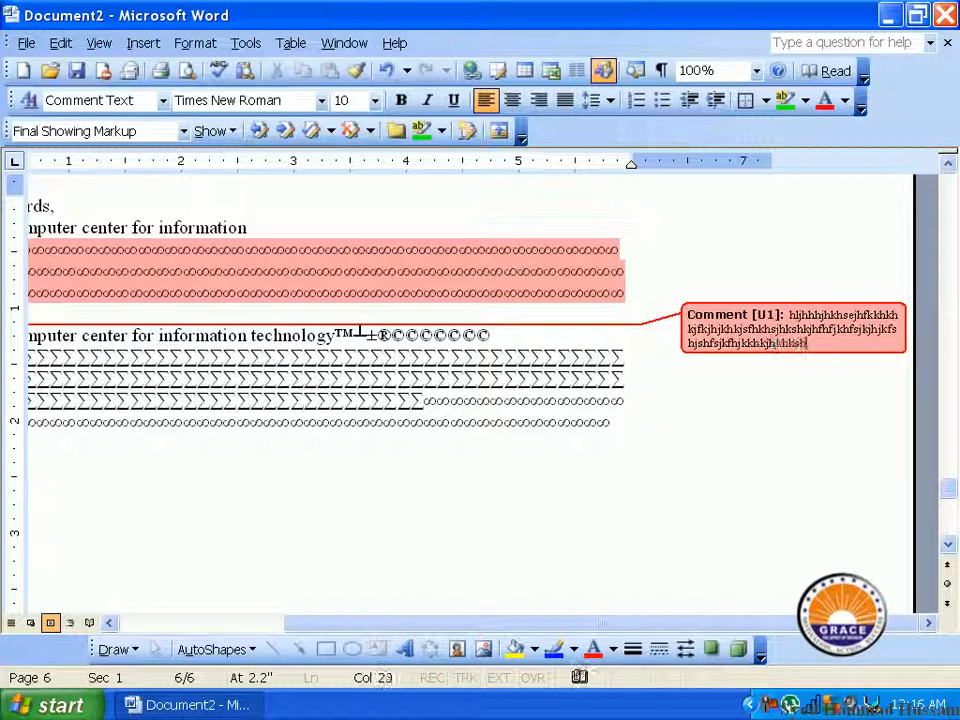
type("shsjkhkhsk")
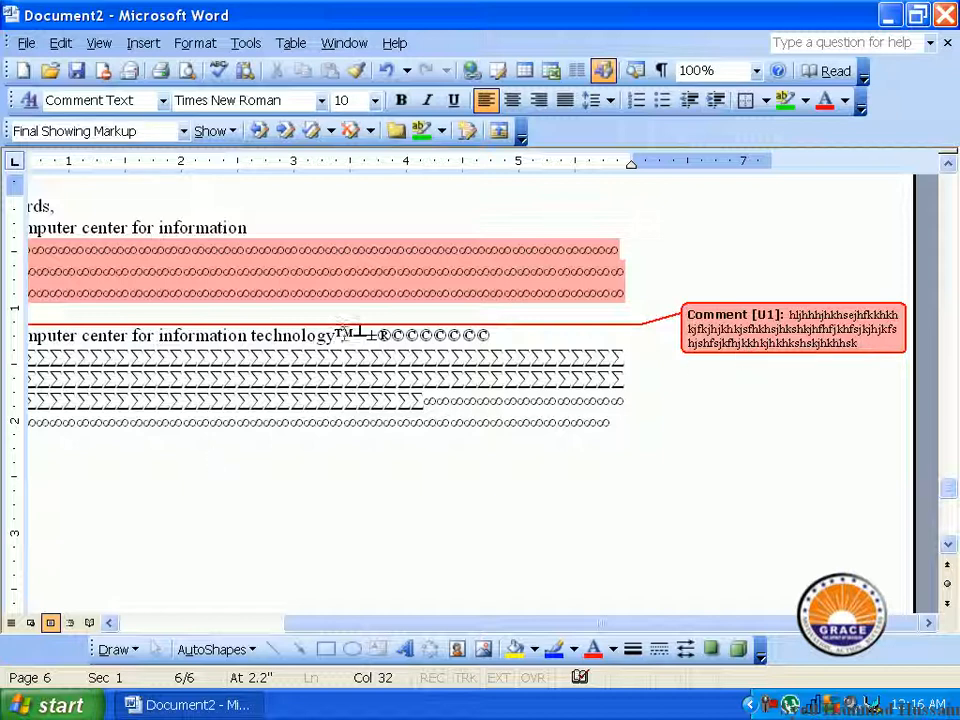
- Delete everything after "technology" in the second Grace computer center line, from the ™ sign through the last ∞ symbol
left_click_drag(336, 333, 553, 431)
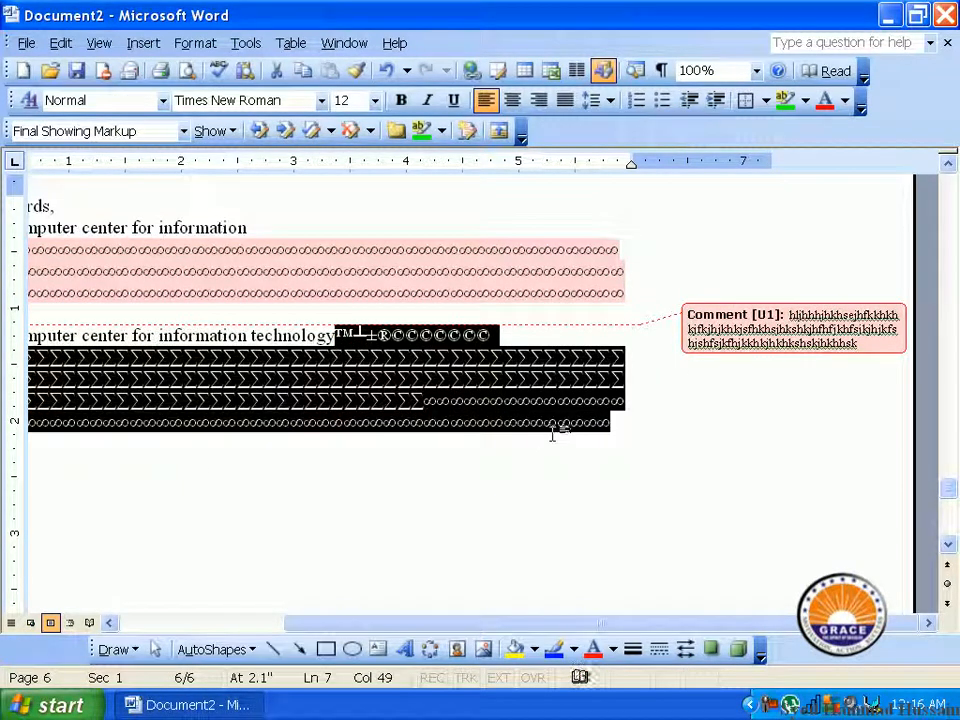
key("Delete")
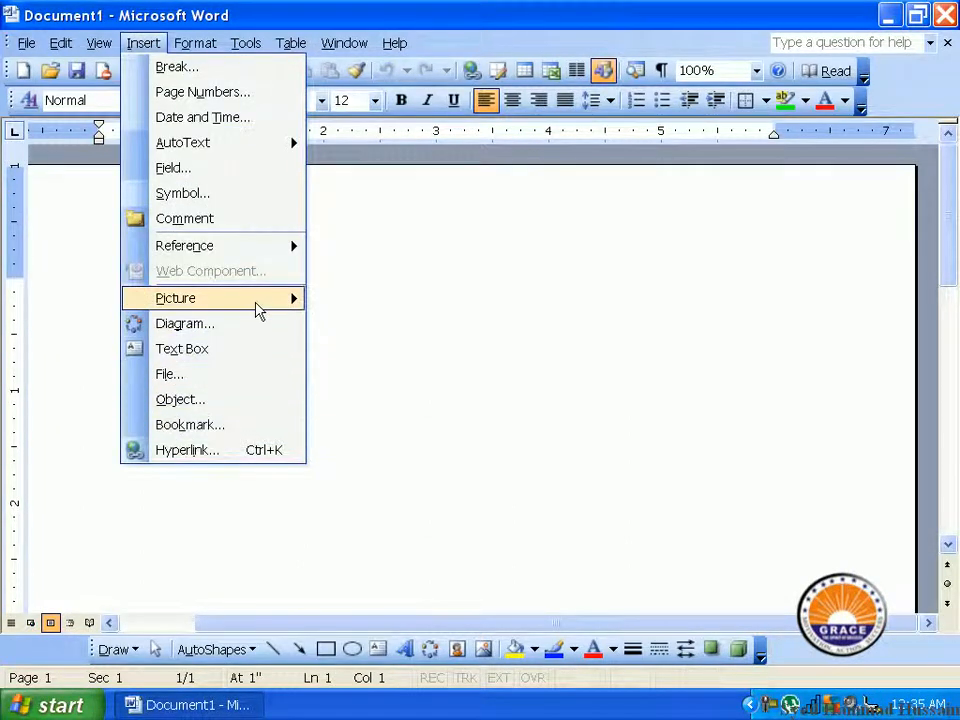
mouse_move(256, 311)
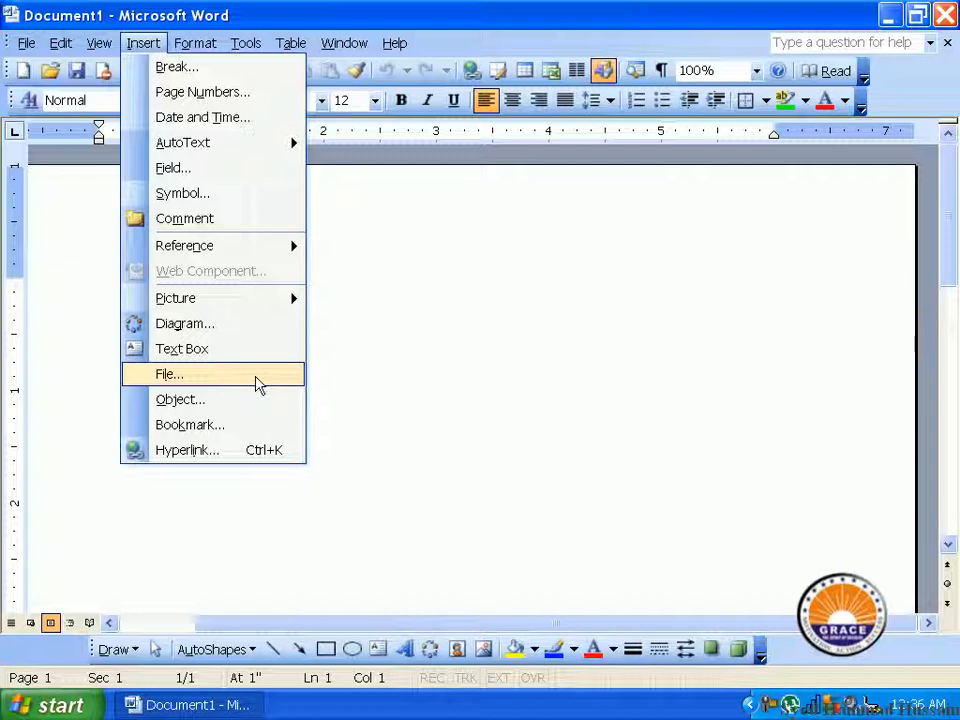
- Insert the contents of the Word file "hammad" from My Documents into the blank document
left_click(257, 380)
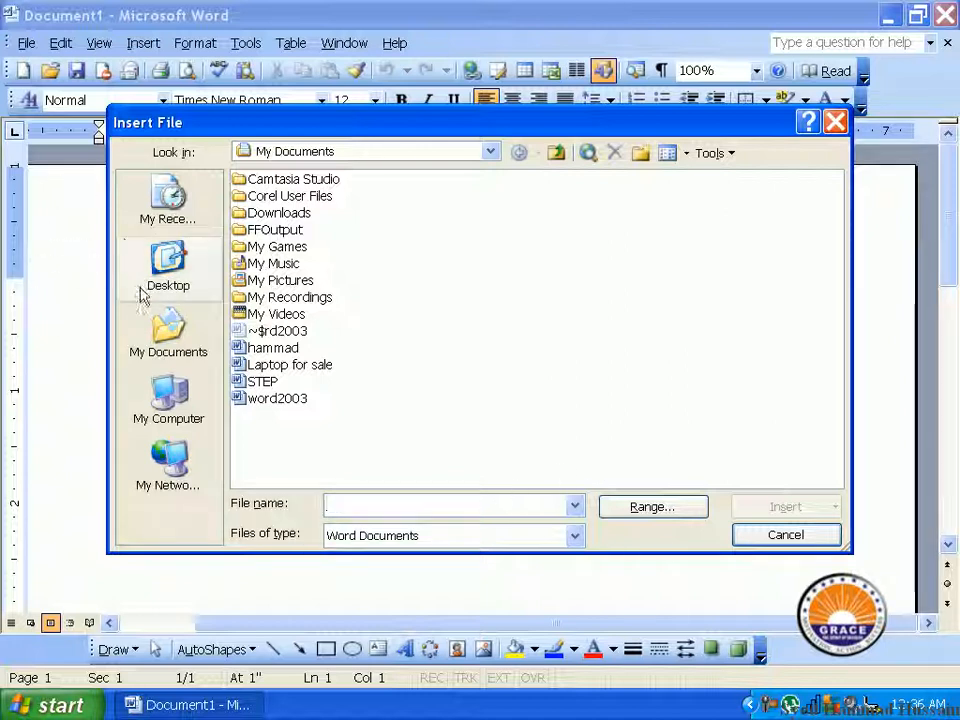
left_click(256, 366)
left_click(256, 349)
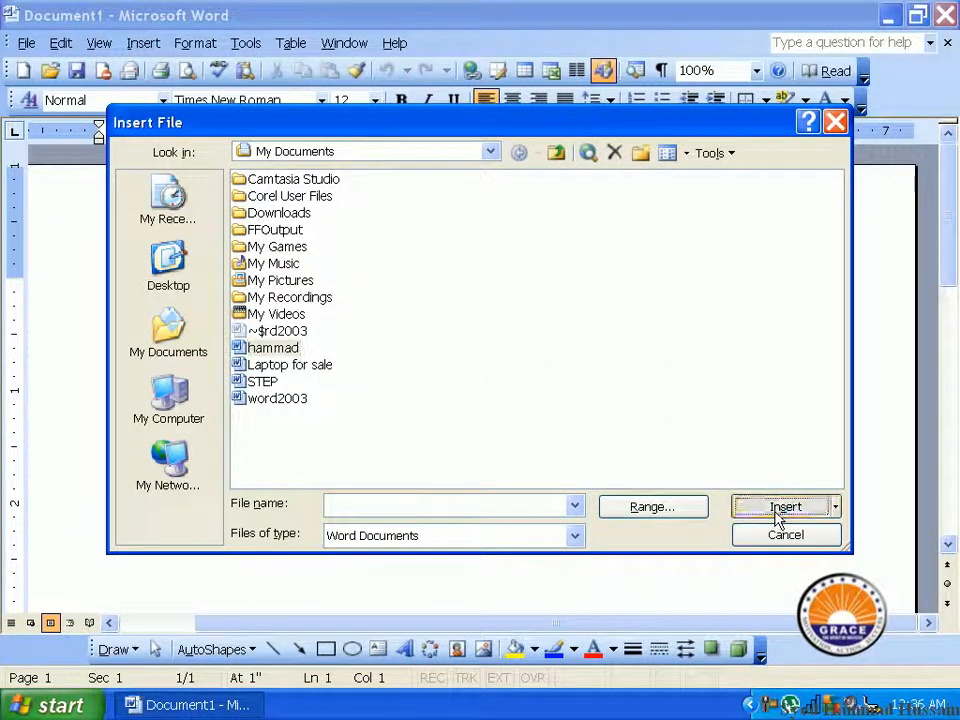
left_click(776, 508)
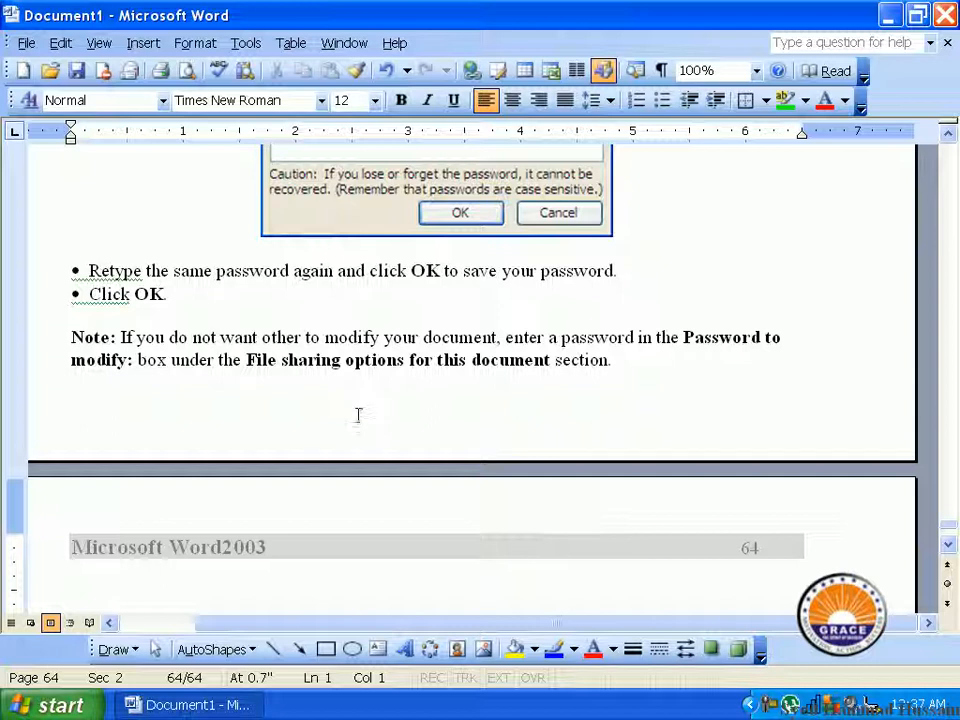
- Examine the object types available for insertion, including Adobe Photoshop Image, AutoCAD Drawing and Calendar Control 11.0, without inserting one
left_click(141, 44)
left_click(208, 243)
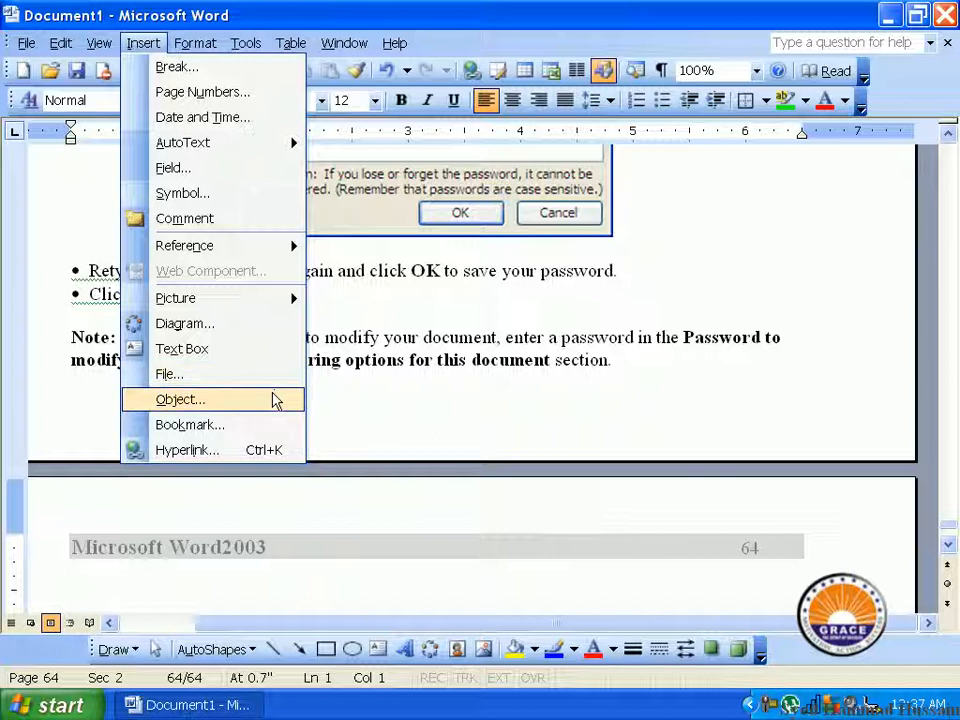
left_click(246, 400)
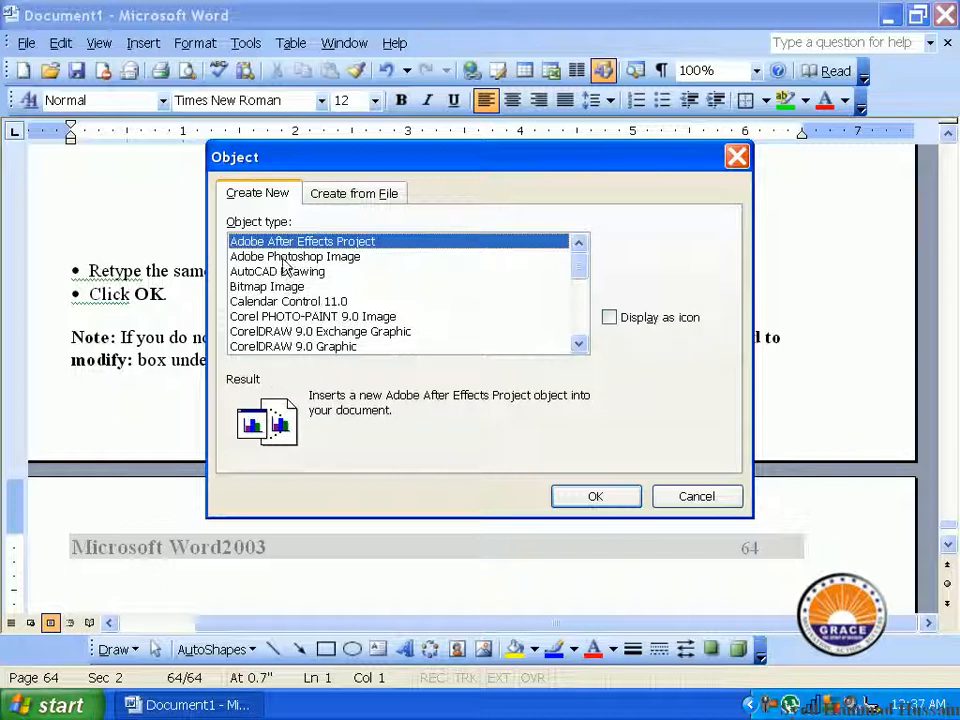
left_click(325, 259)
left_click(305, 272)
left_click(322, 301)
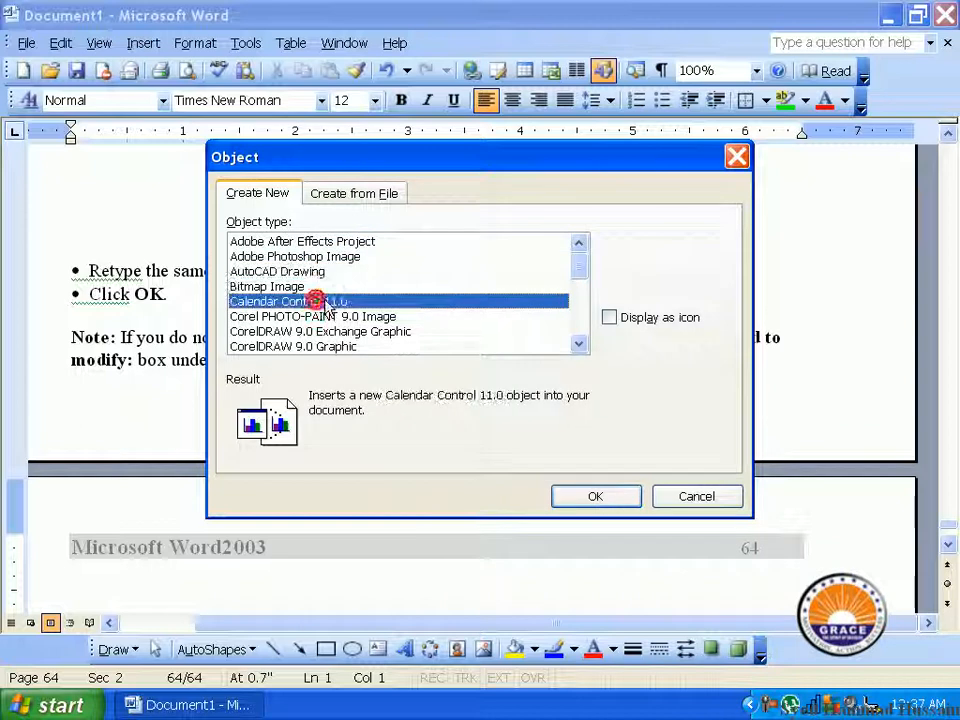
left_click(697, 497)
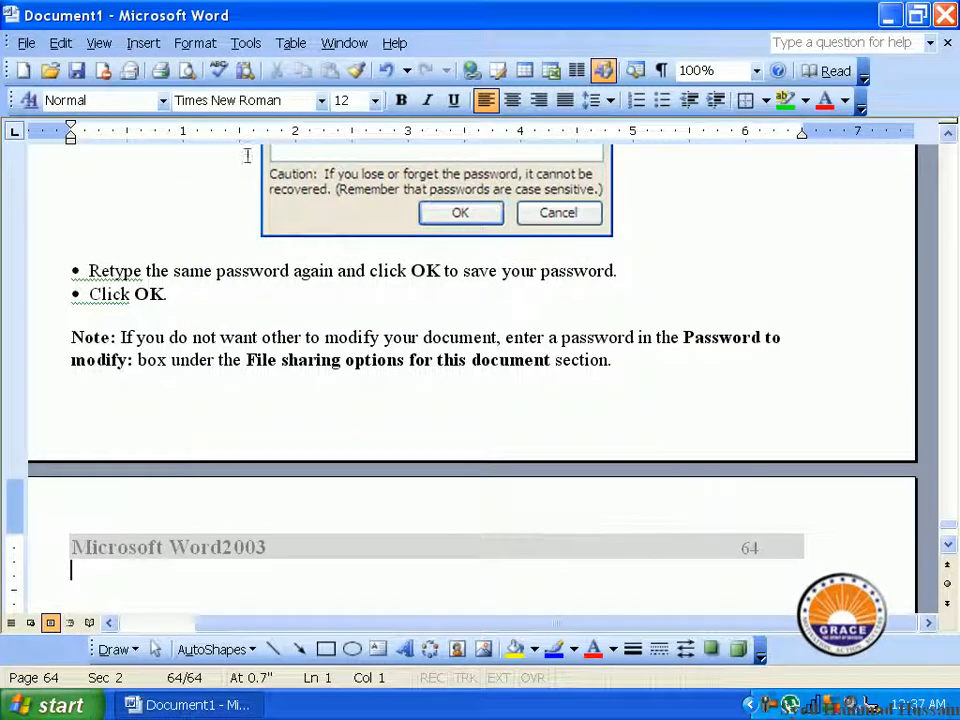
left_click(152, 45)
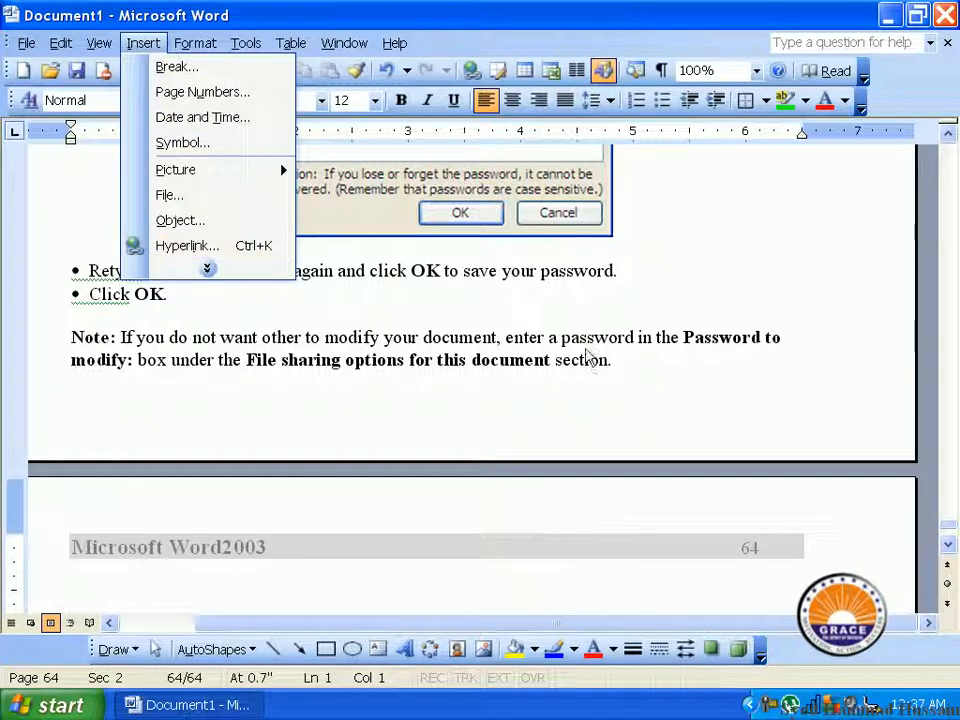
left_click(780, 345)
left_click_drag(780, 345, 686, 343)
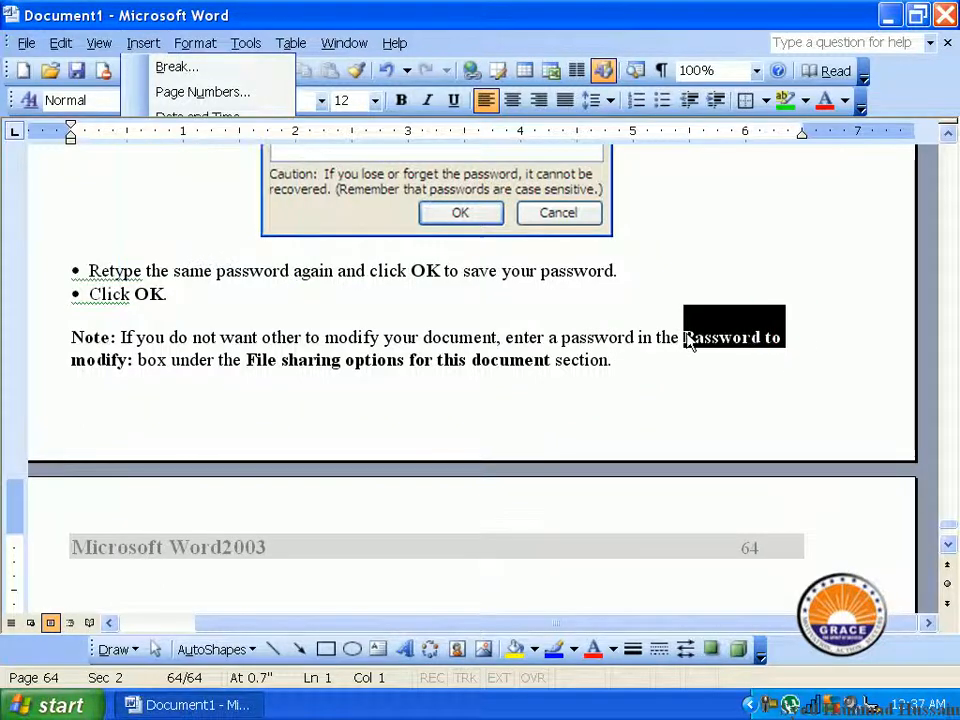
left_click(671, 381)
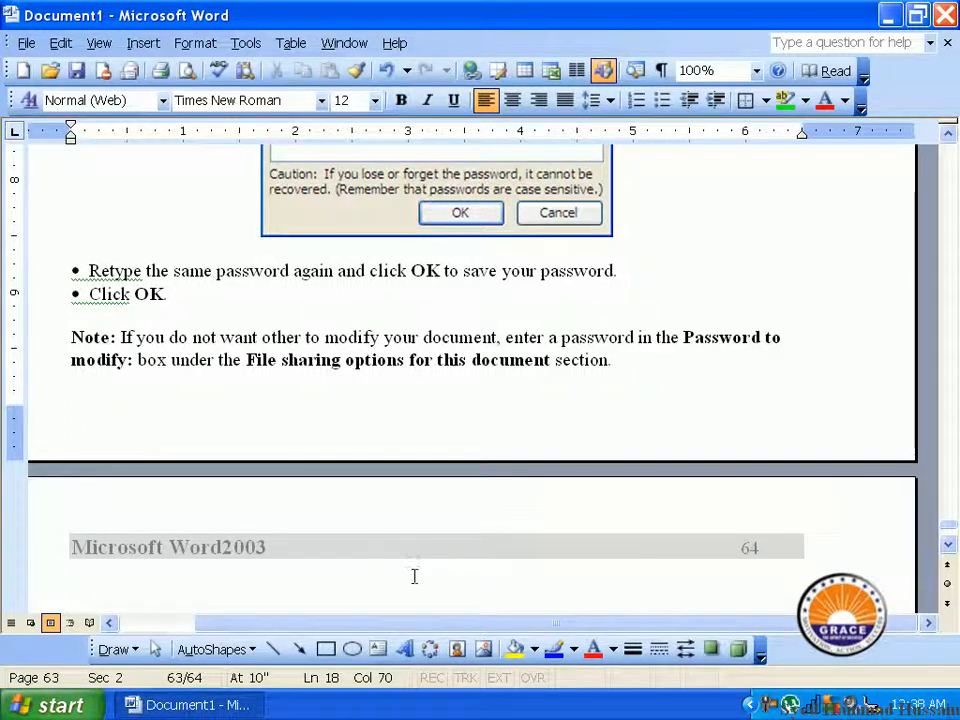
scroll(422, 563, "down", 6)
scroll(390, 510, "up", 6)
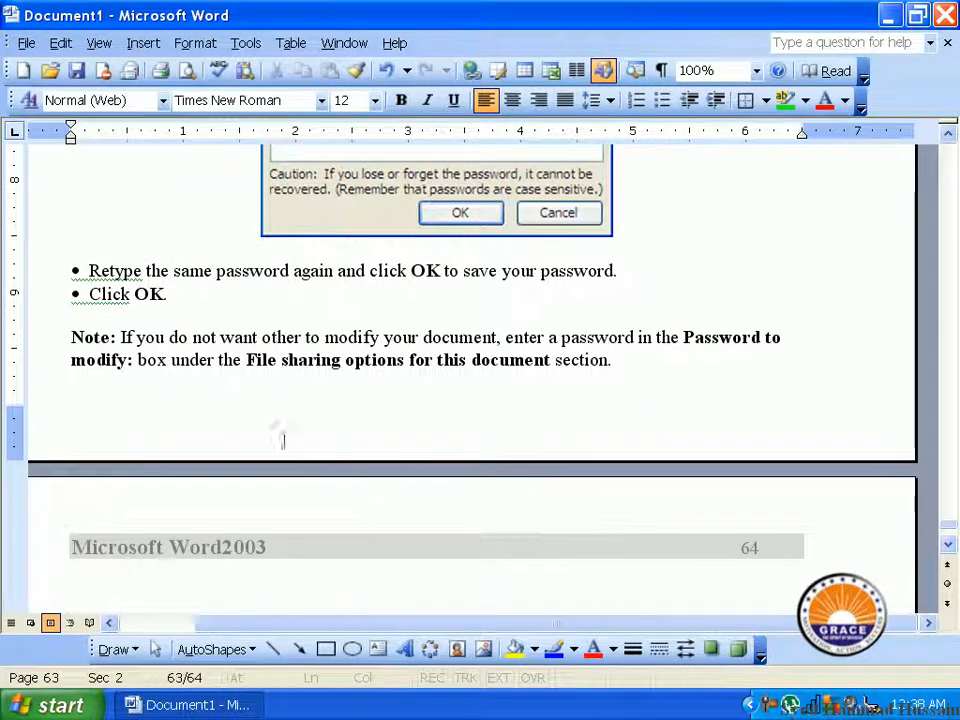
- Turn the bold text "File sharing options for this document" in the final note into a hyperlink to STEP.doc in My Documents
left_click_drag(247, 360, 527, 380)
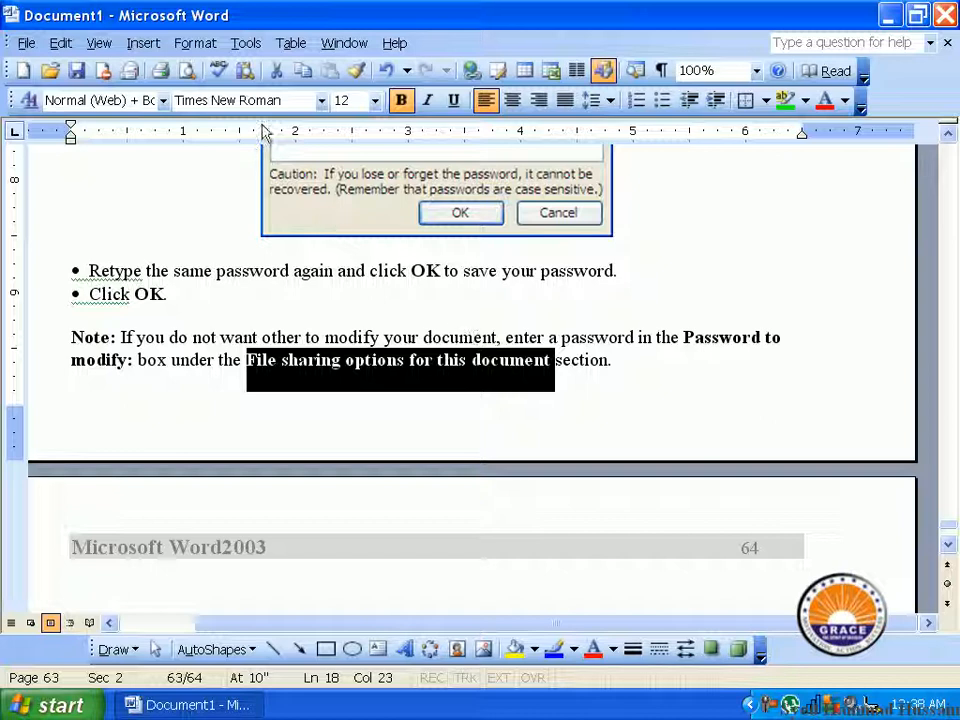
left_click(200, 46)
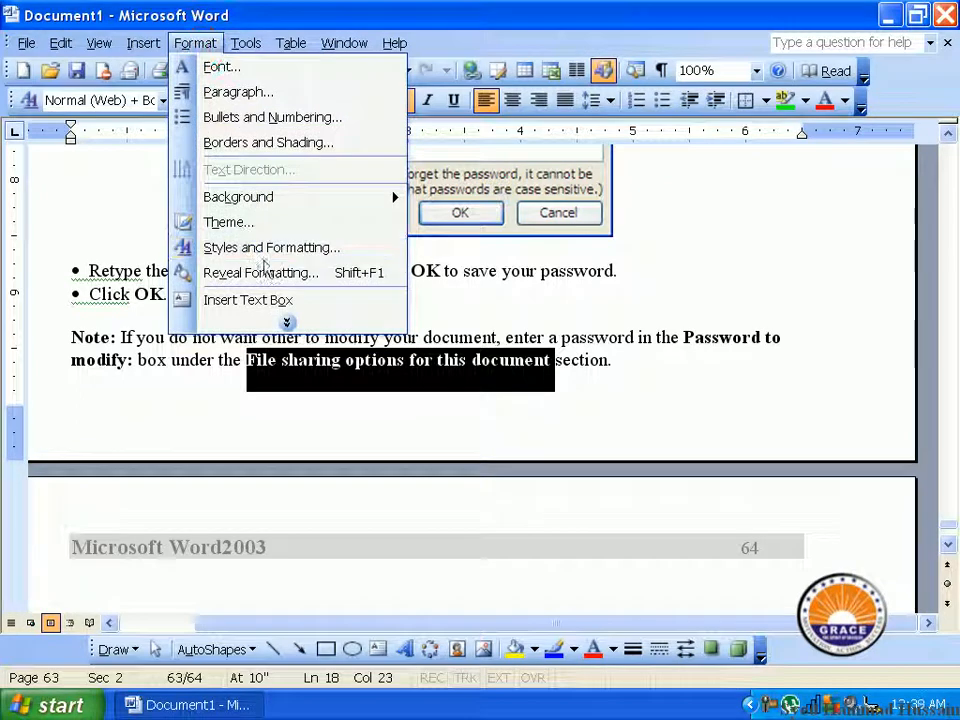
left_click(290, 319)
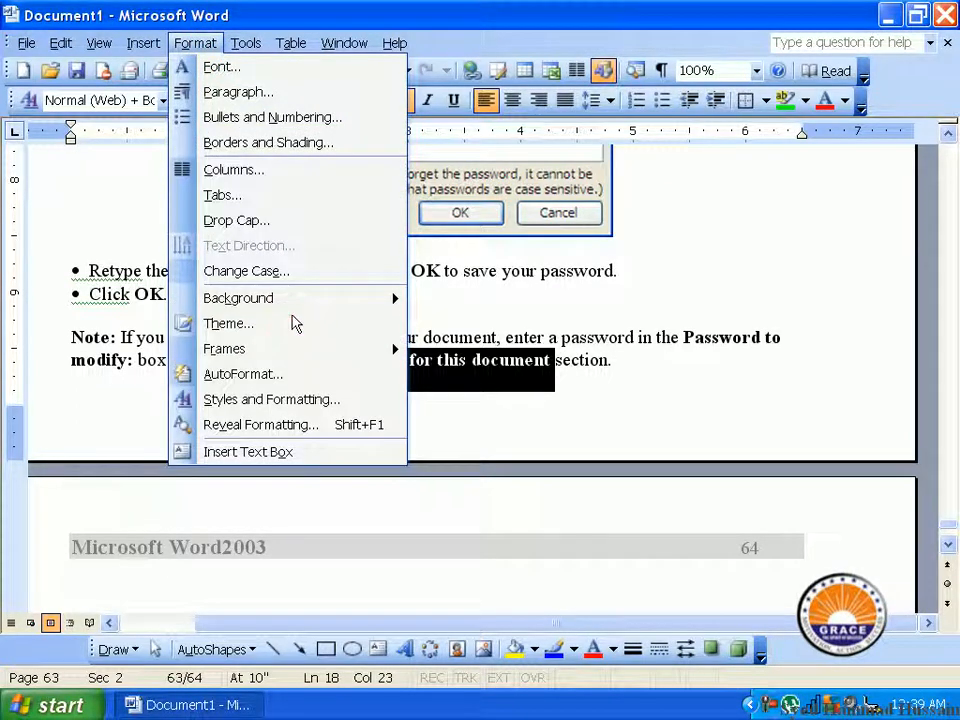
mouse_move(143, 43)
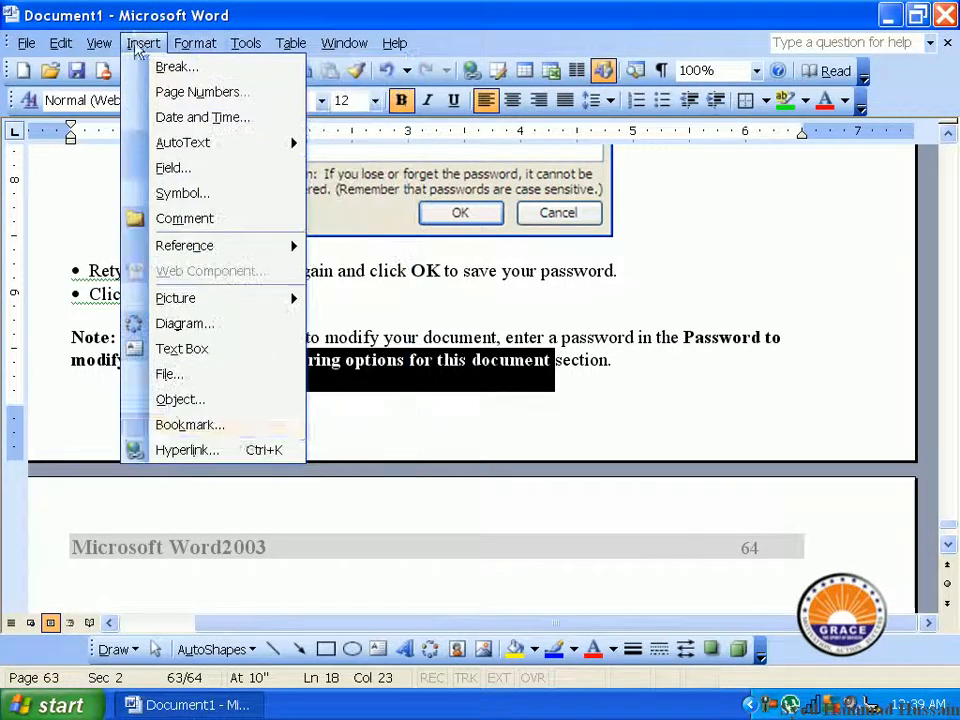
left_click(274, 452)
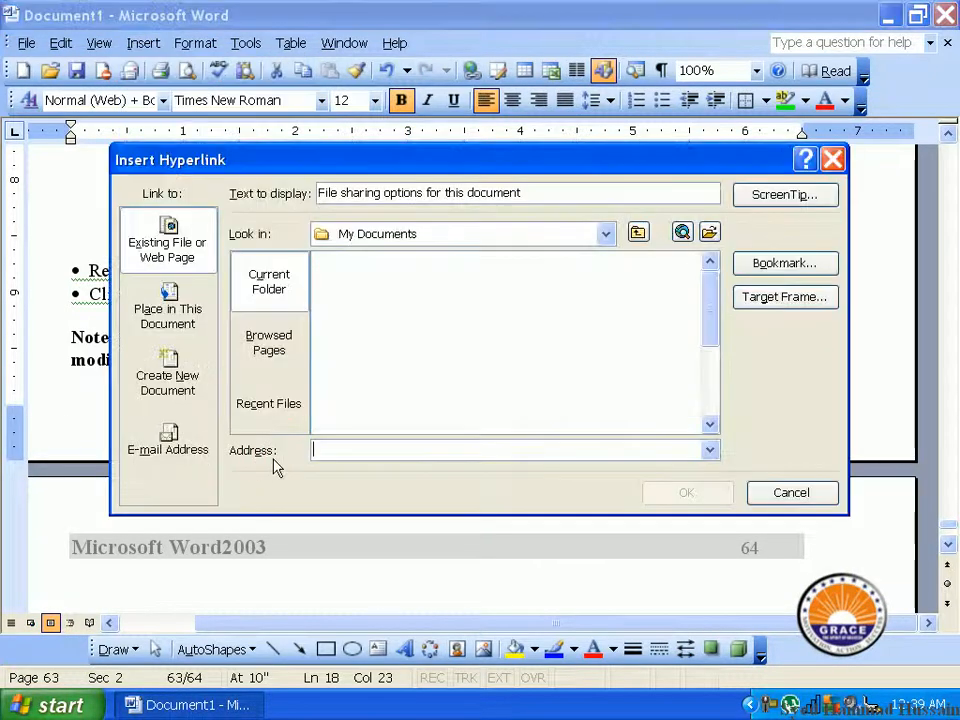
mouse_move(519, 165)
left_mouse_down()
mouse_move(530, 190)
mouse_move(530, 172)
left_mouse_up()
left_click_drag(716, 295, 705, 365)
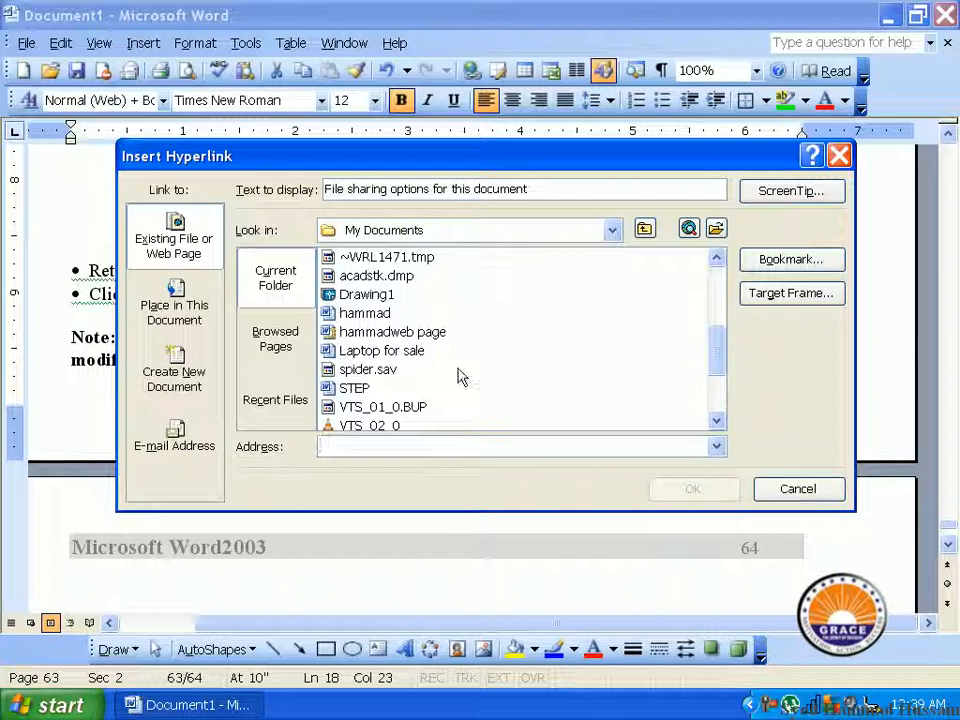
left_click(368, 314)
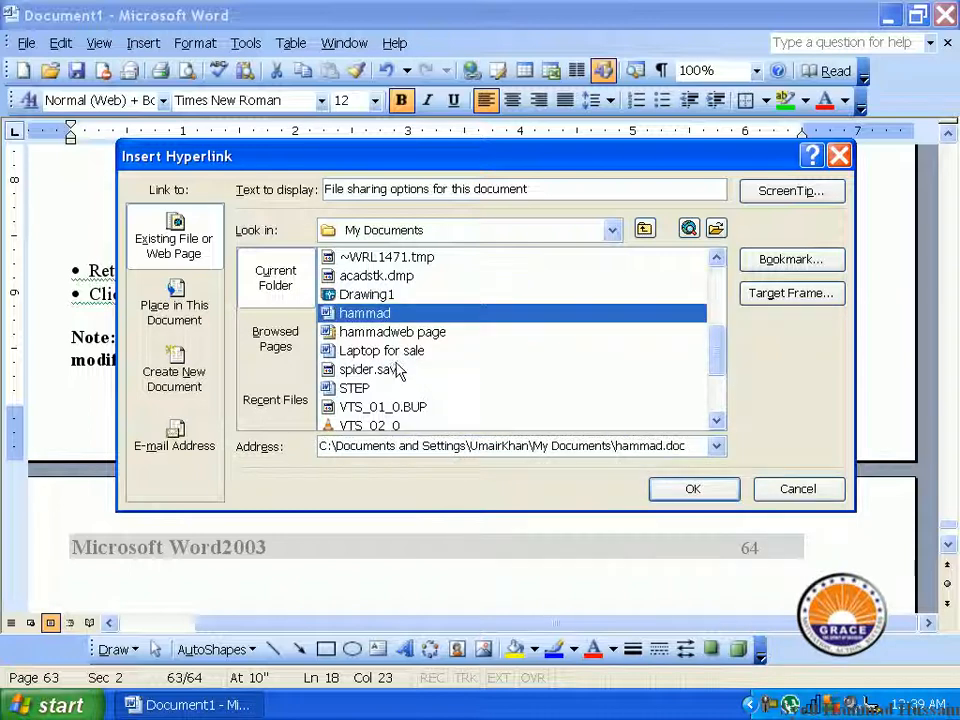
left_click(396, 352)
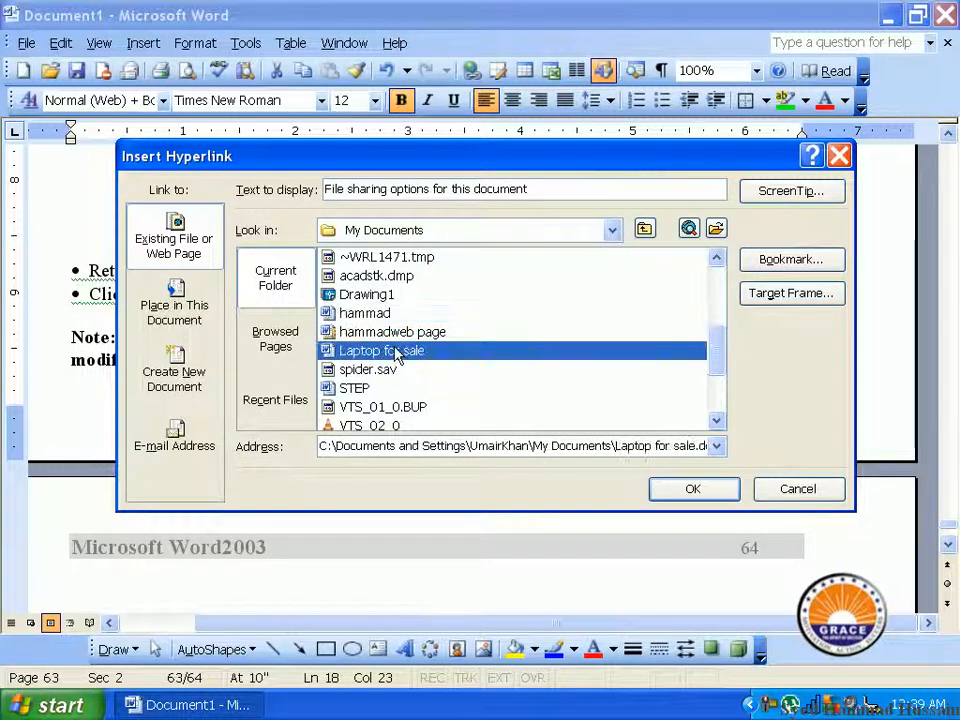
left_click(352, 389)
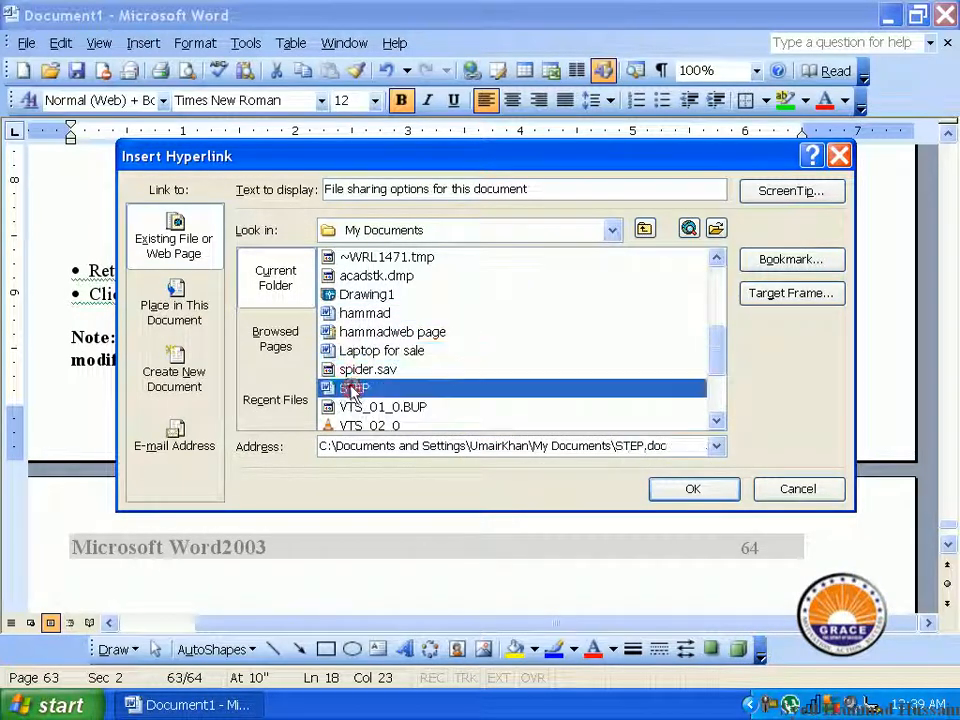
left_click(664, 489)
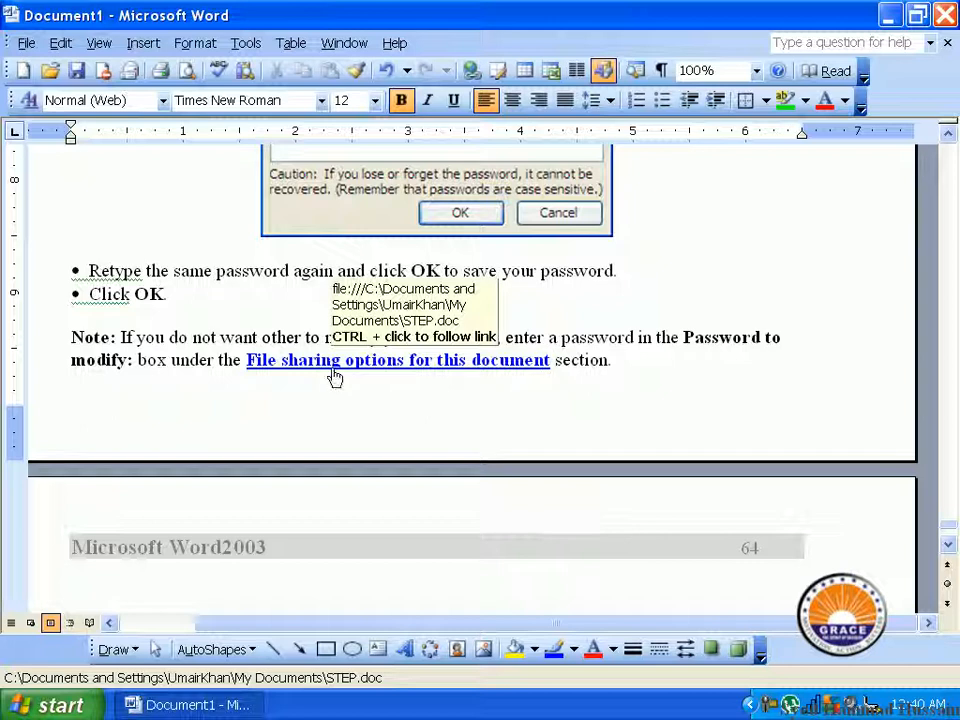
- Try to follow the "File sharing options for this document" hyperlink and decline opening STEP.doc
left_click(333, 373, "ctrl")
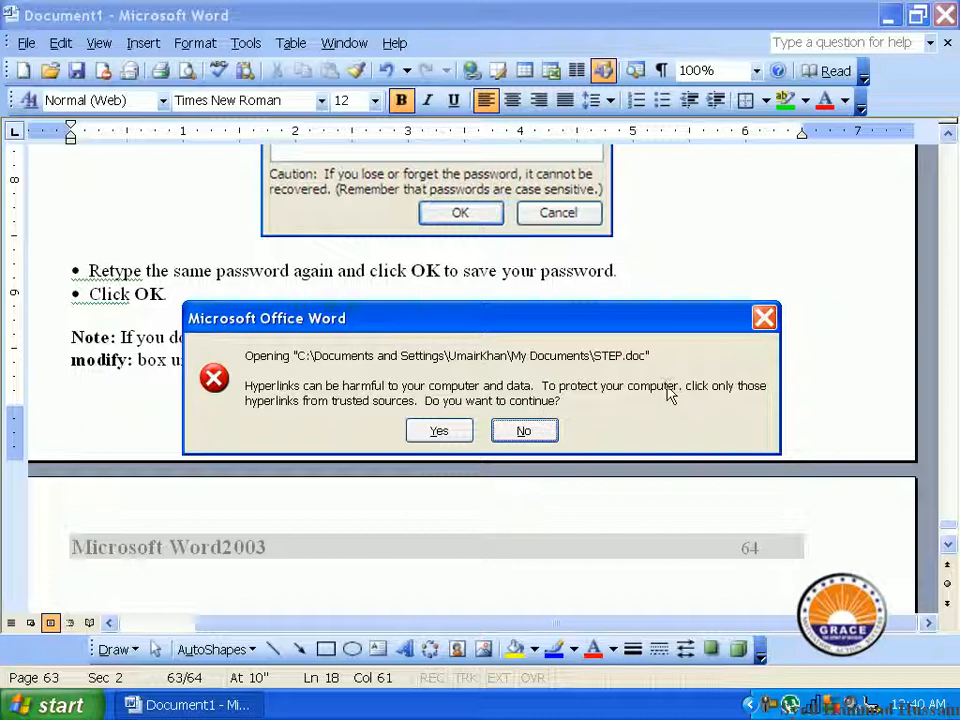
left_click(764, 317)
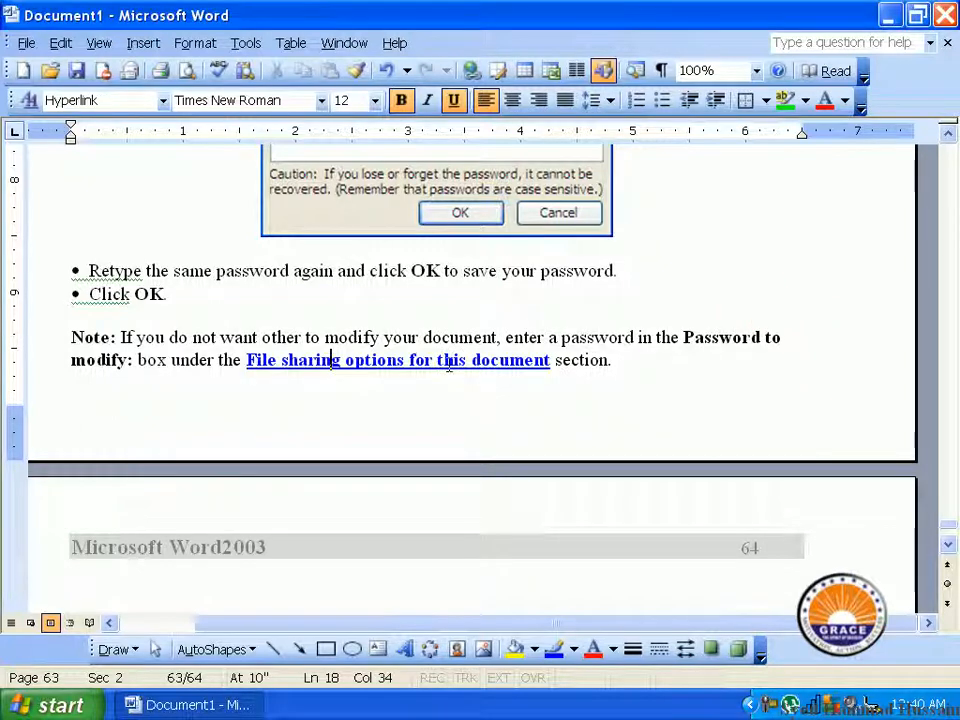
- Edit the "File sharing options for this document" hyperlink so that it targets hammad.doc in My Documents
right_click(449, 367)
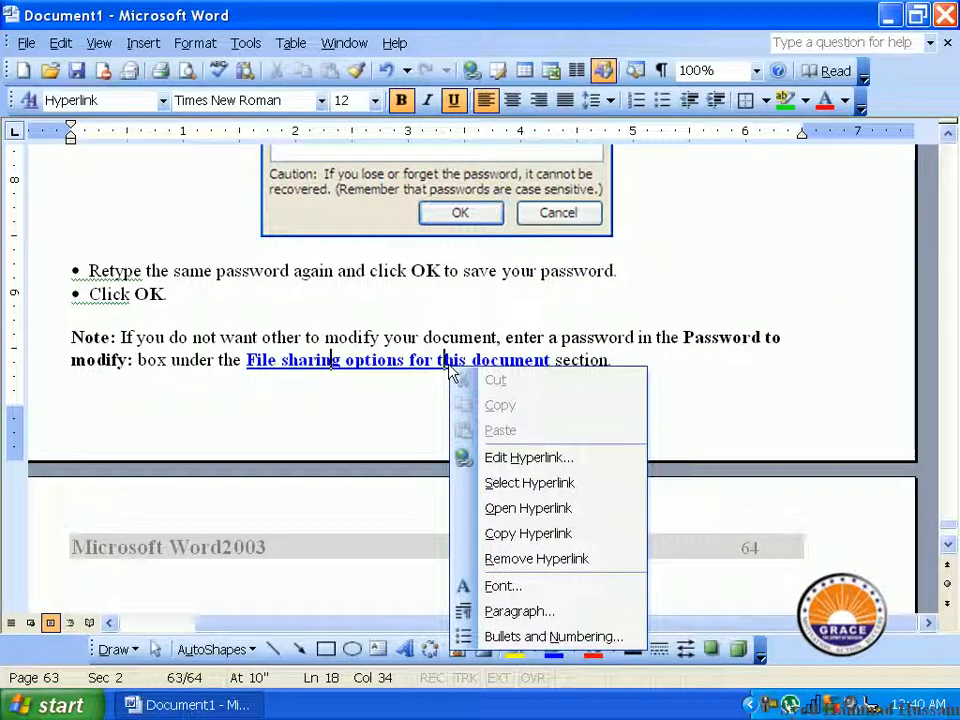
left_click(502, 457)
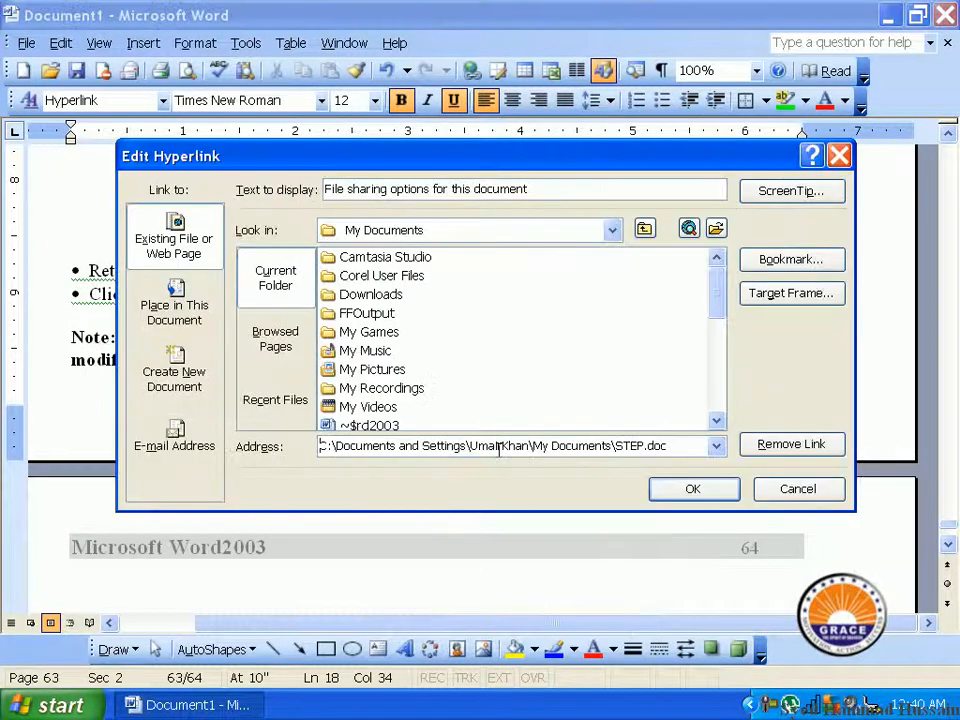
left_click(387, 390)
scroll(387, 394, "down", 1)
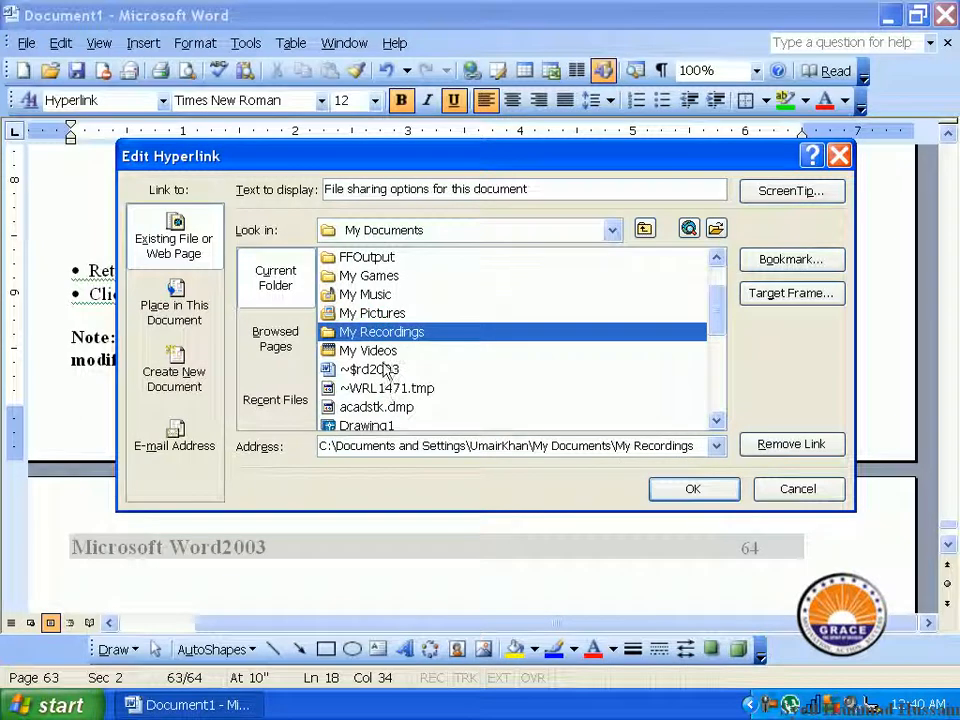
left_click(381, 369)
scroll(381, 372, "down", 2)
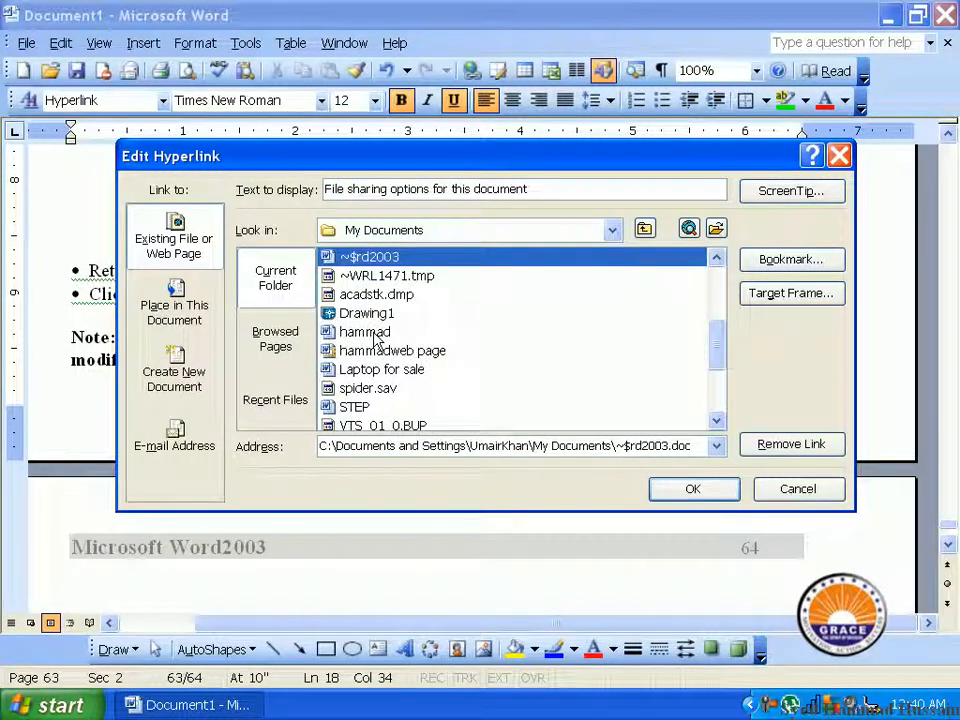
left_click(372, 333)
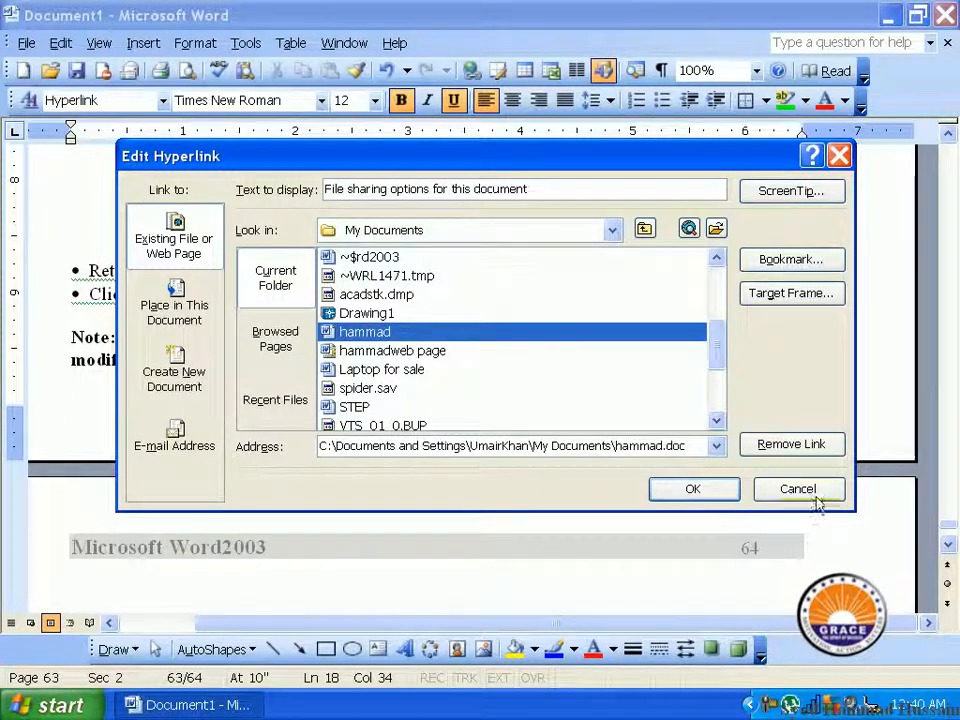
left_click(733, 493)
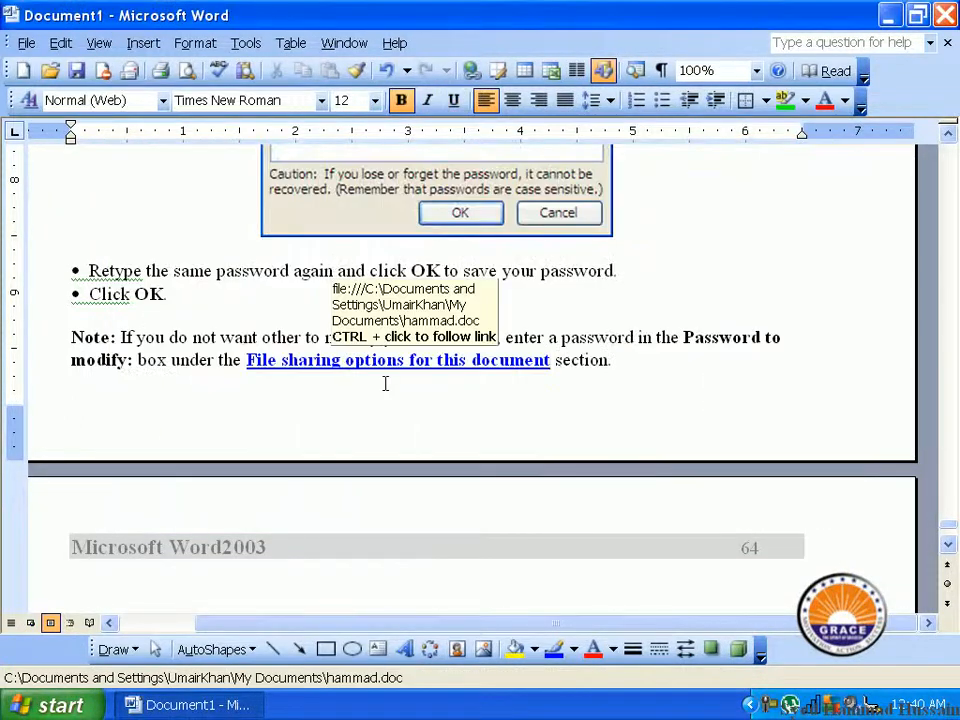
- Follow the edited hyperlink and allow hammad.doc to open
left_click(381, 366, "ctrl")
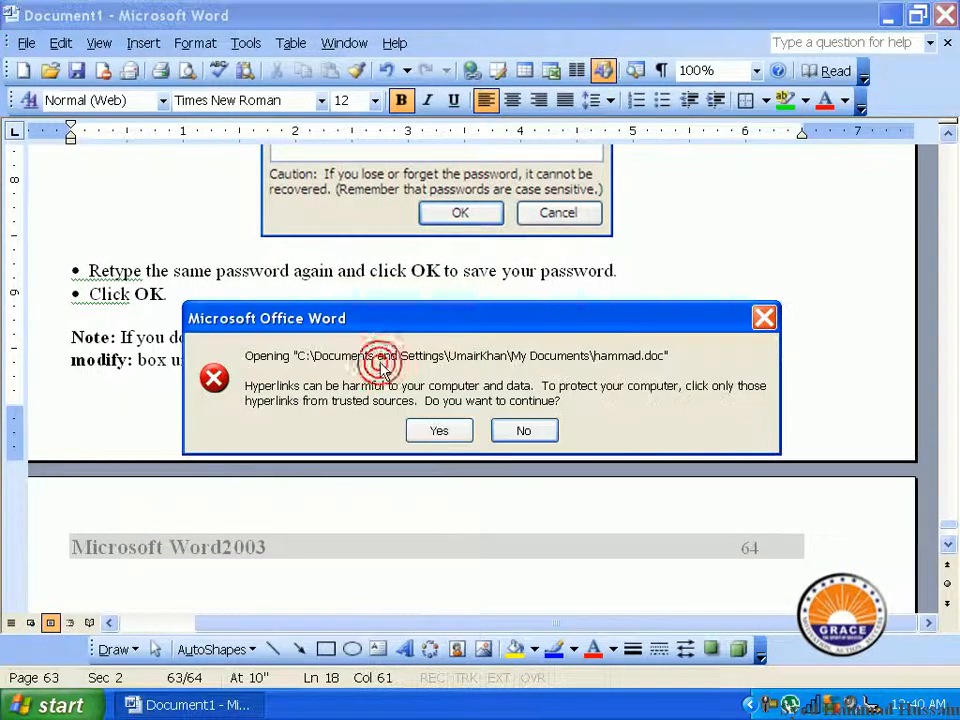
left_click(441, 431)
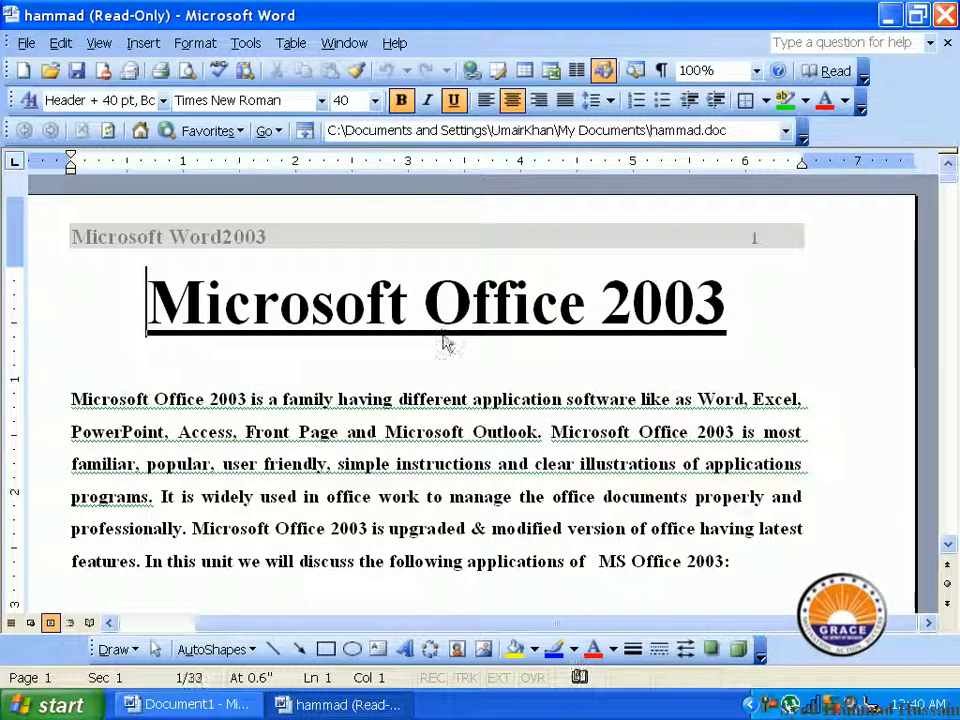